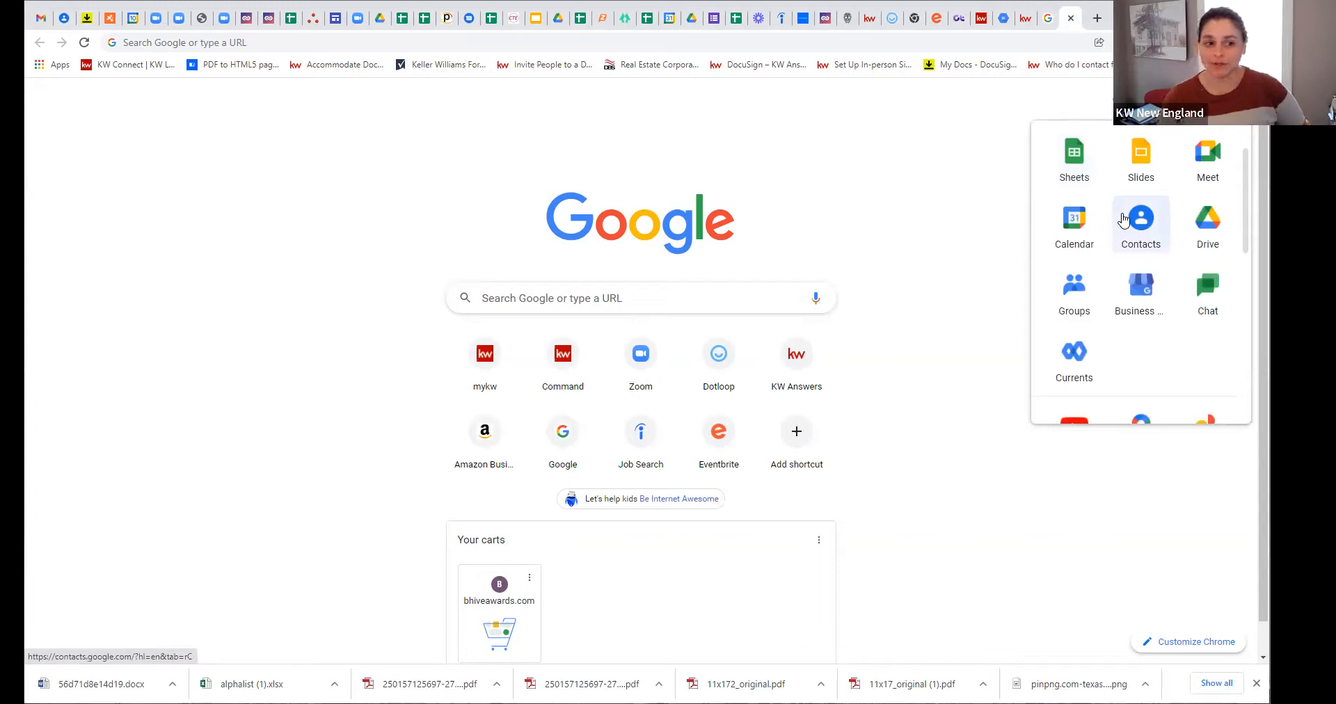
# Step: Launch Google Forms from the Google apps panel in Chrome
pyautogui.scroll(-4, 1123, 220)
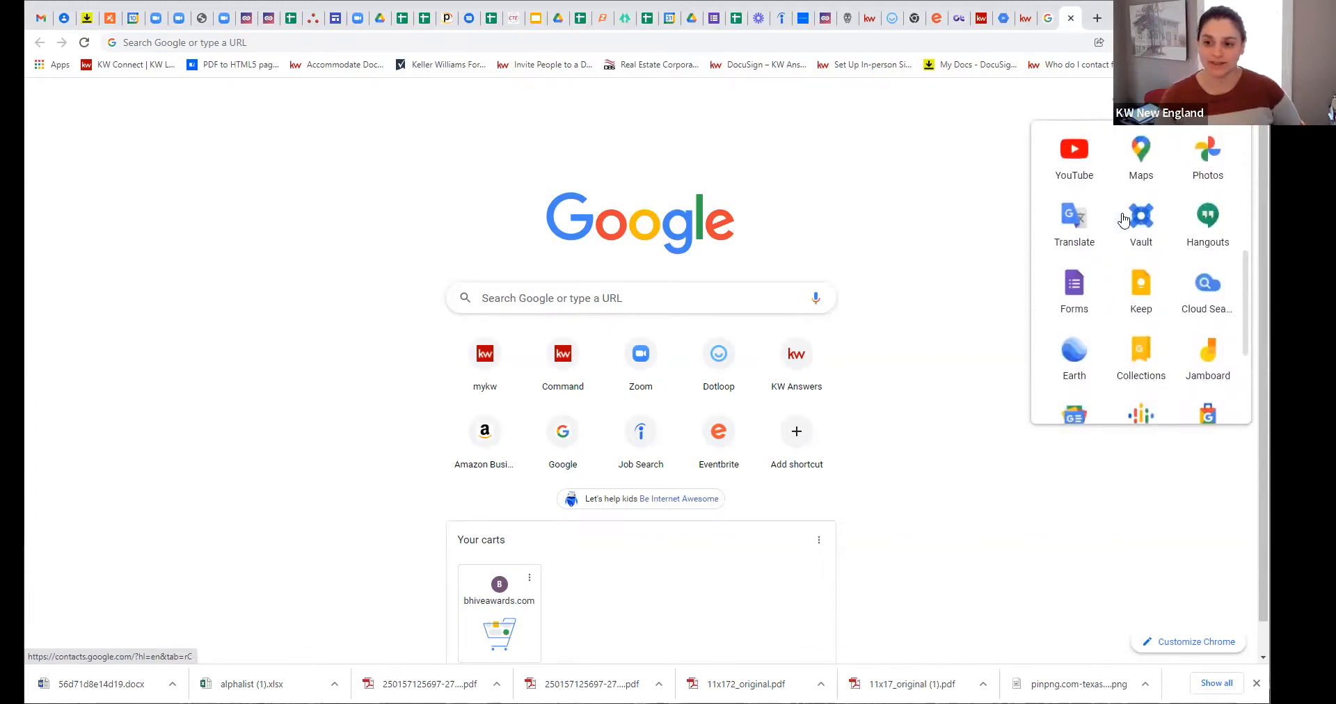
pyautogui.click(1071, 295)
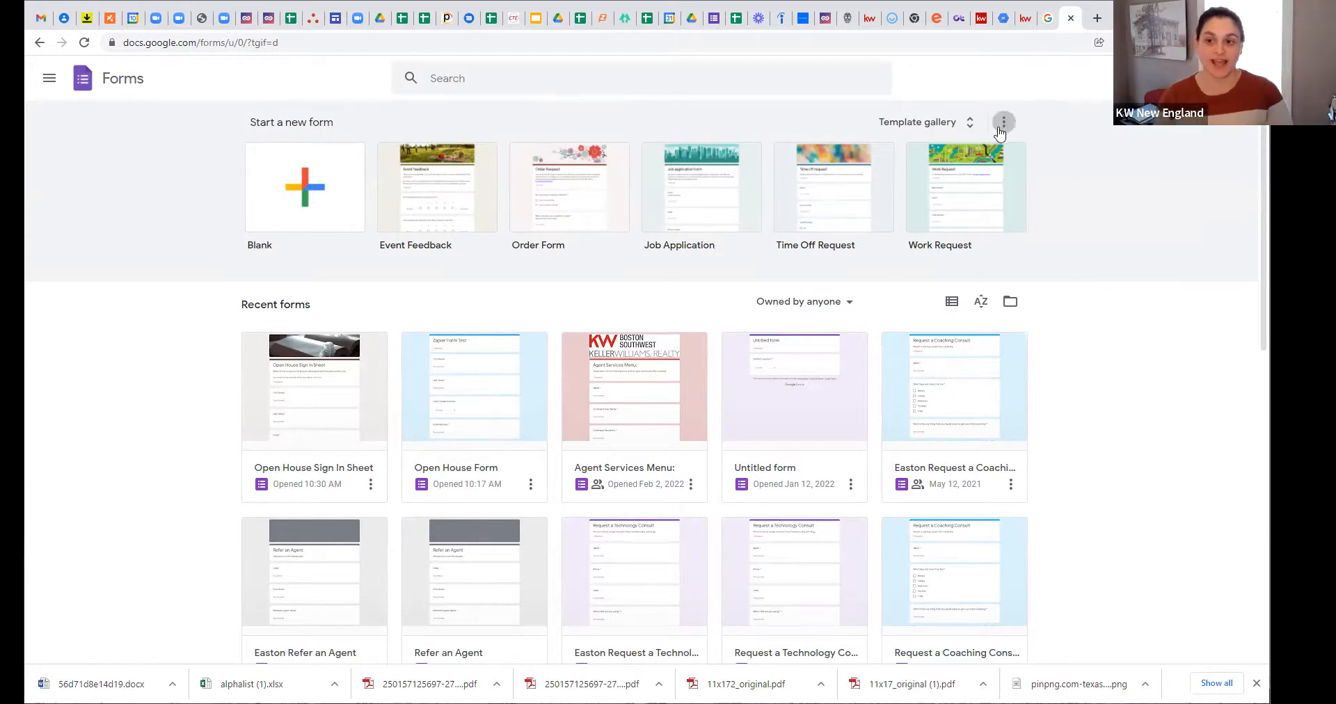
pyautogui.click(972, 129)
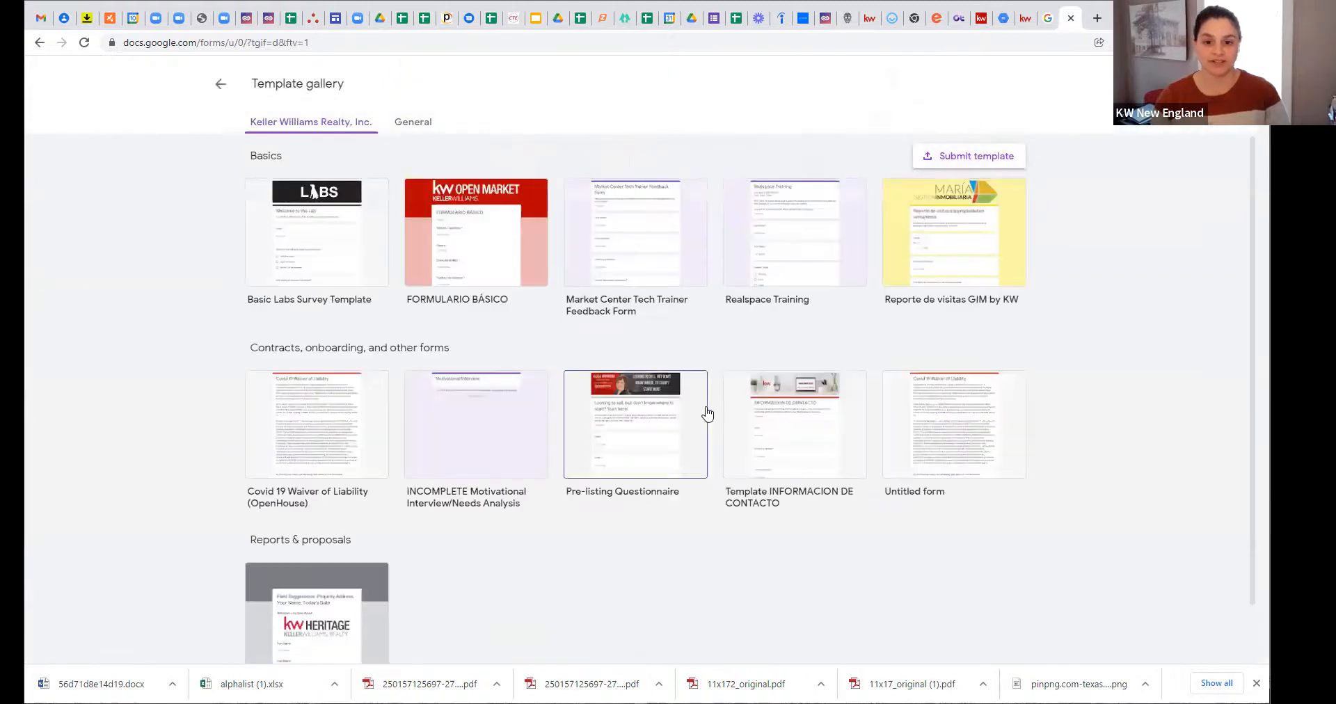
pyautogui.scroll(-1, 579, 375)
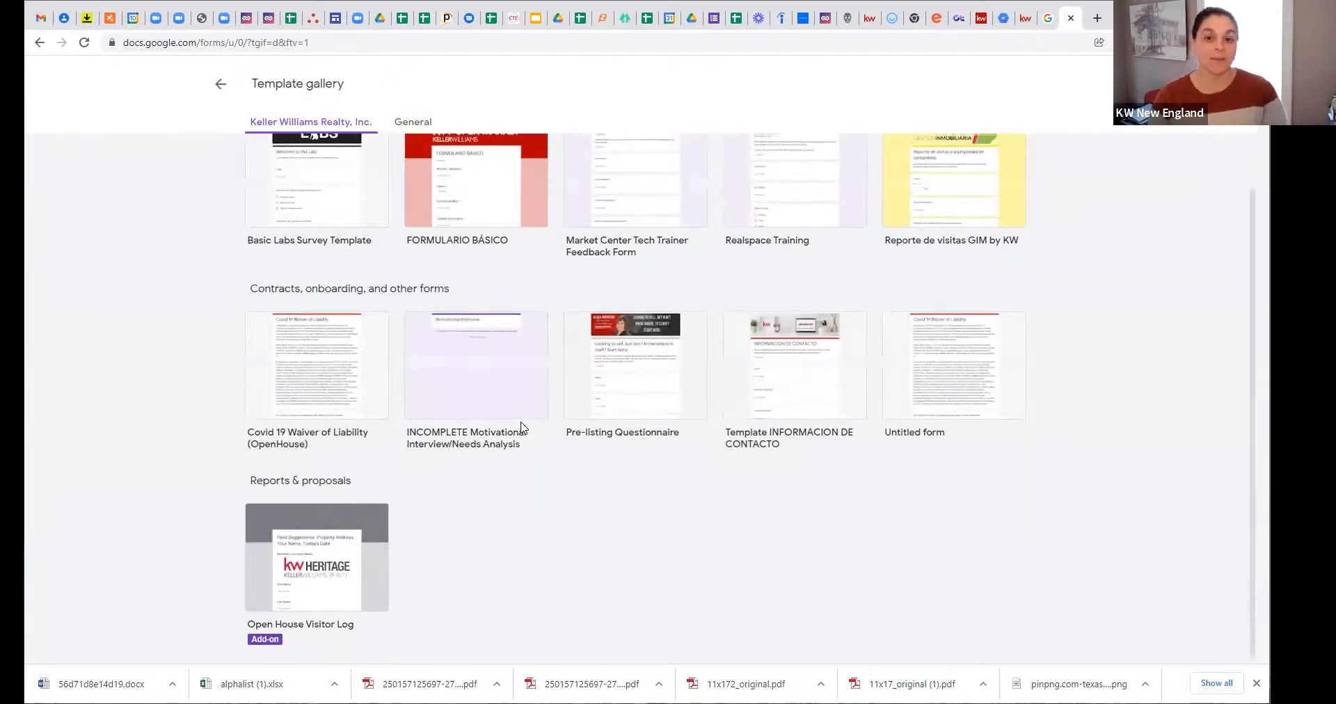
pyautogui.scroll(1, 487, 427)
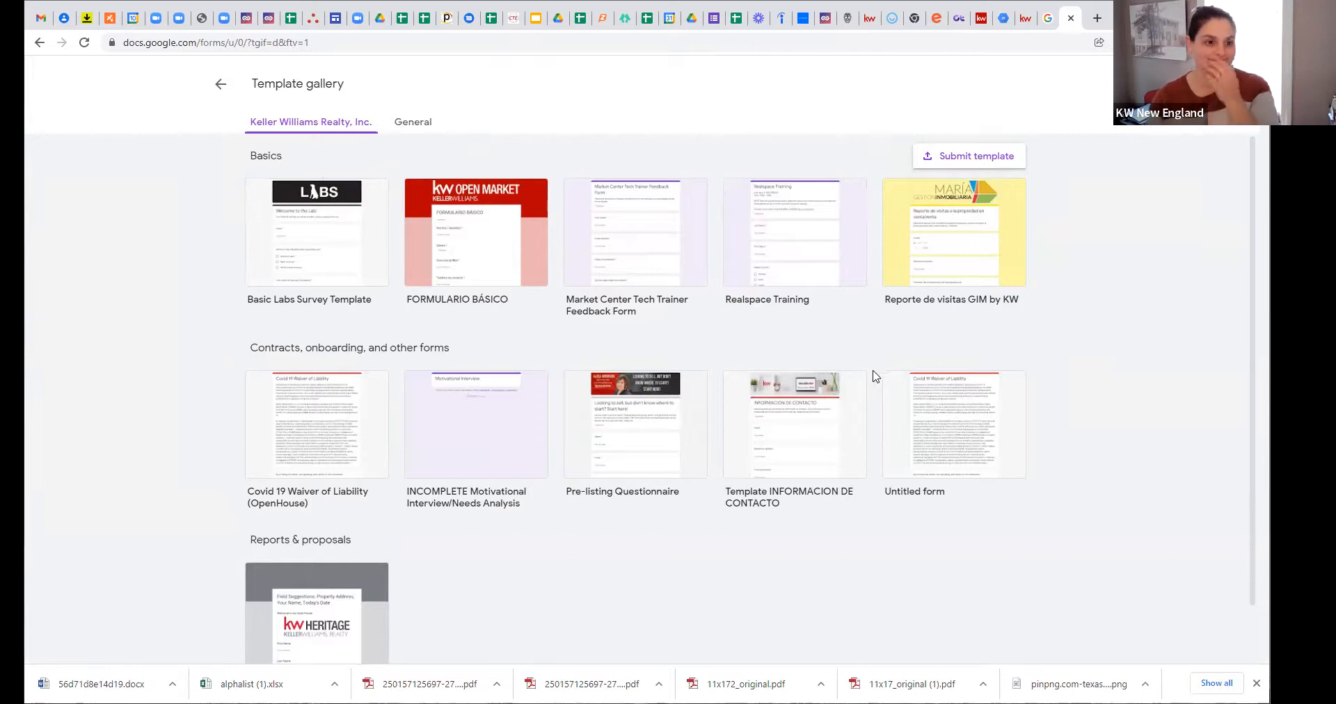
pyautogui.click(419, 130)
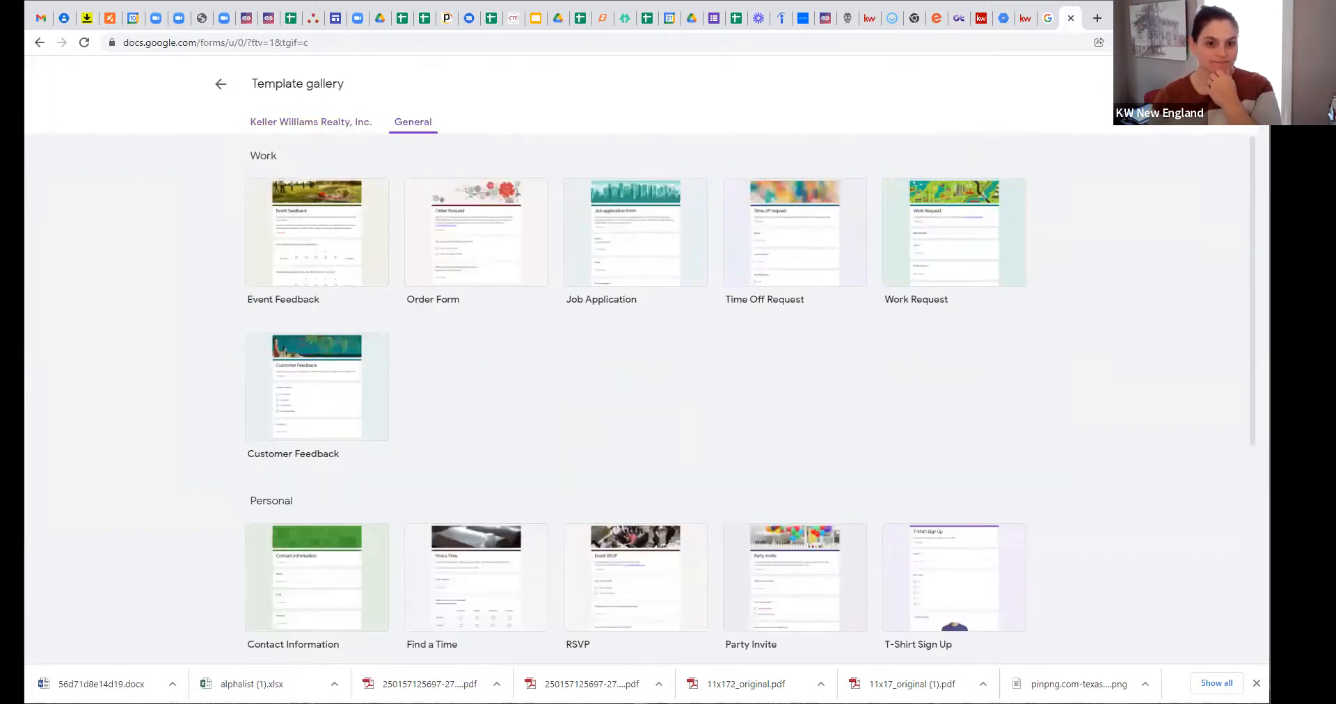
pyautogui.click(215, 89)
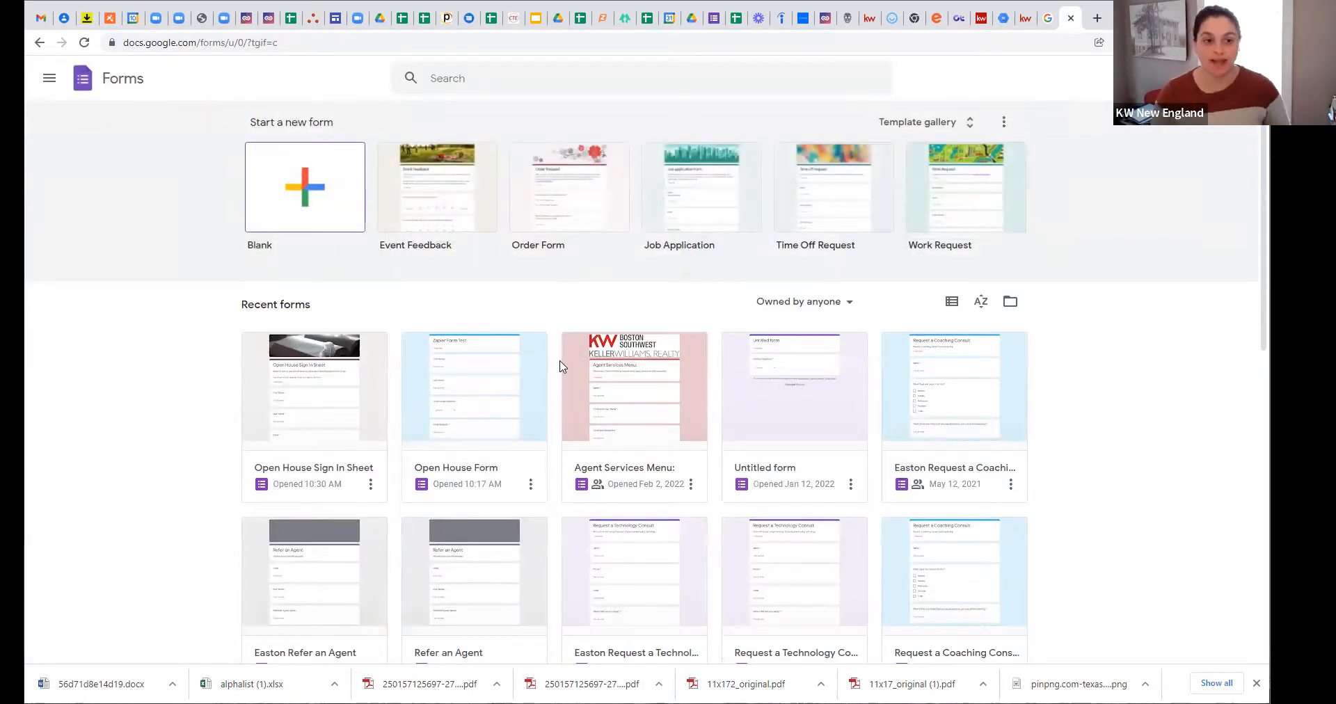
# Step: Create a blank form titled 'Open House Sign In' with description 'Please Sign In To Recieve Property Flyer'
pyautogui.click(334, 205)
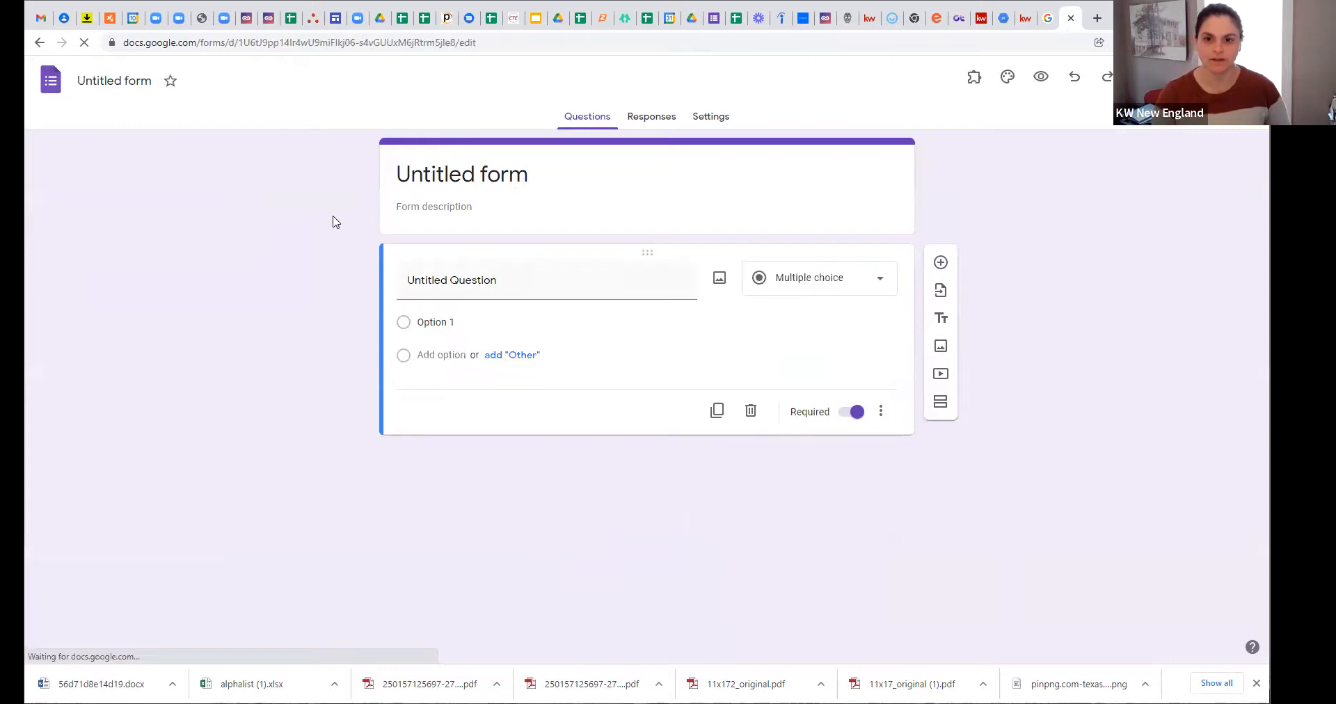
pyautogui.click(464, 183)
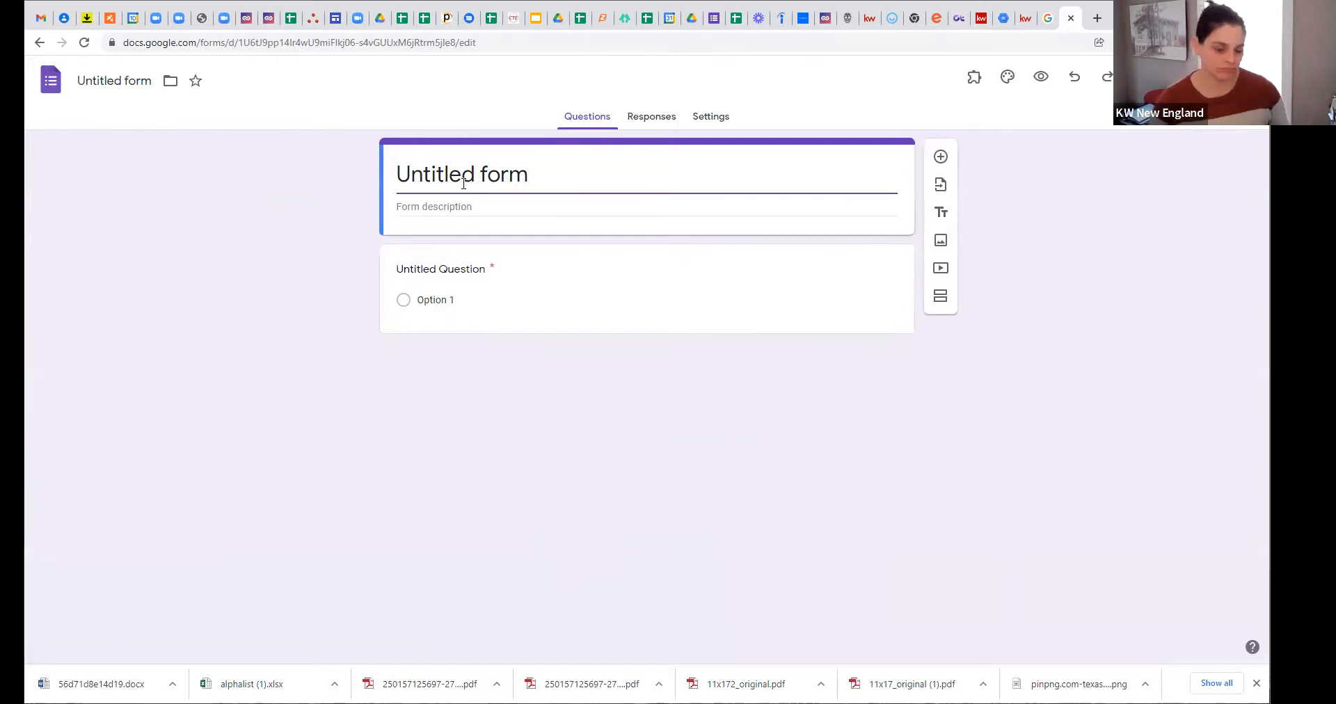
pyautogui.tripleClick(463, 183)
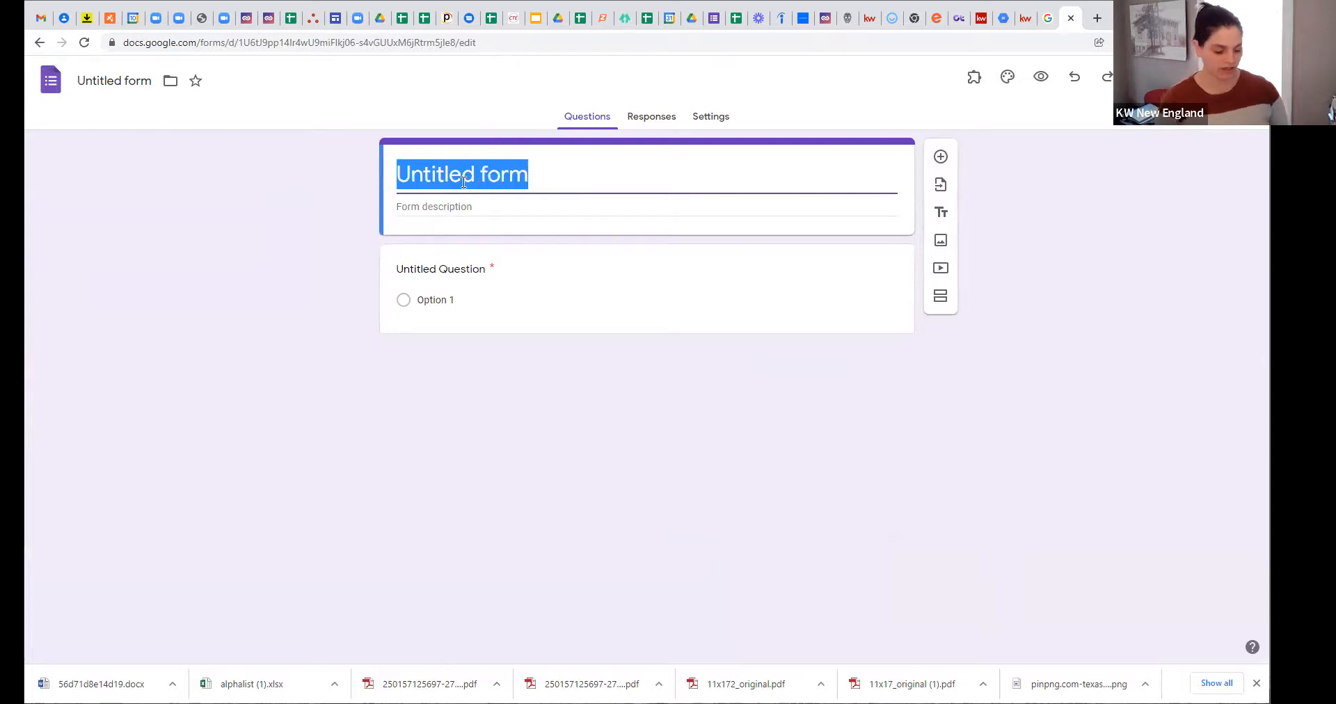
pyautogui.write('Open House Sign In')
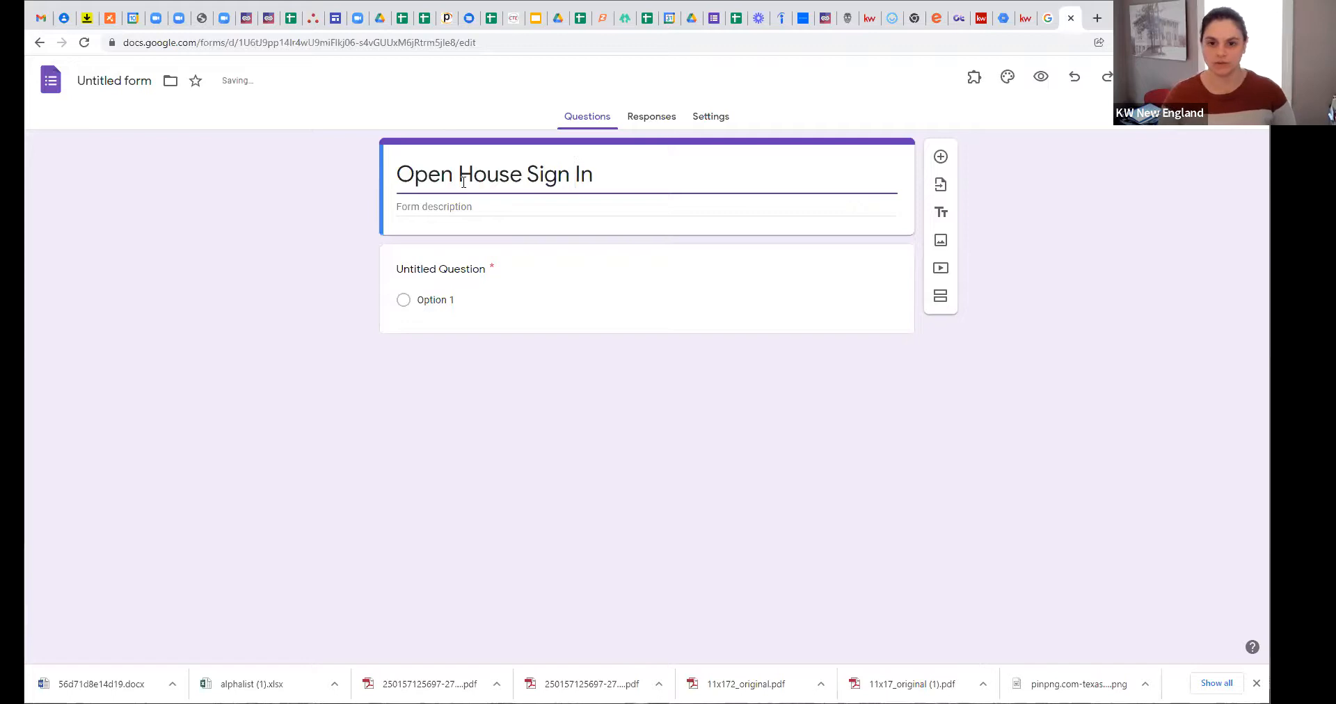
pyautogui.click(445, 203)
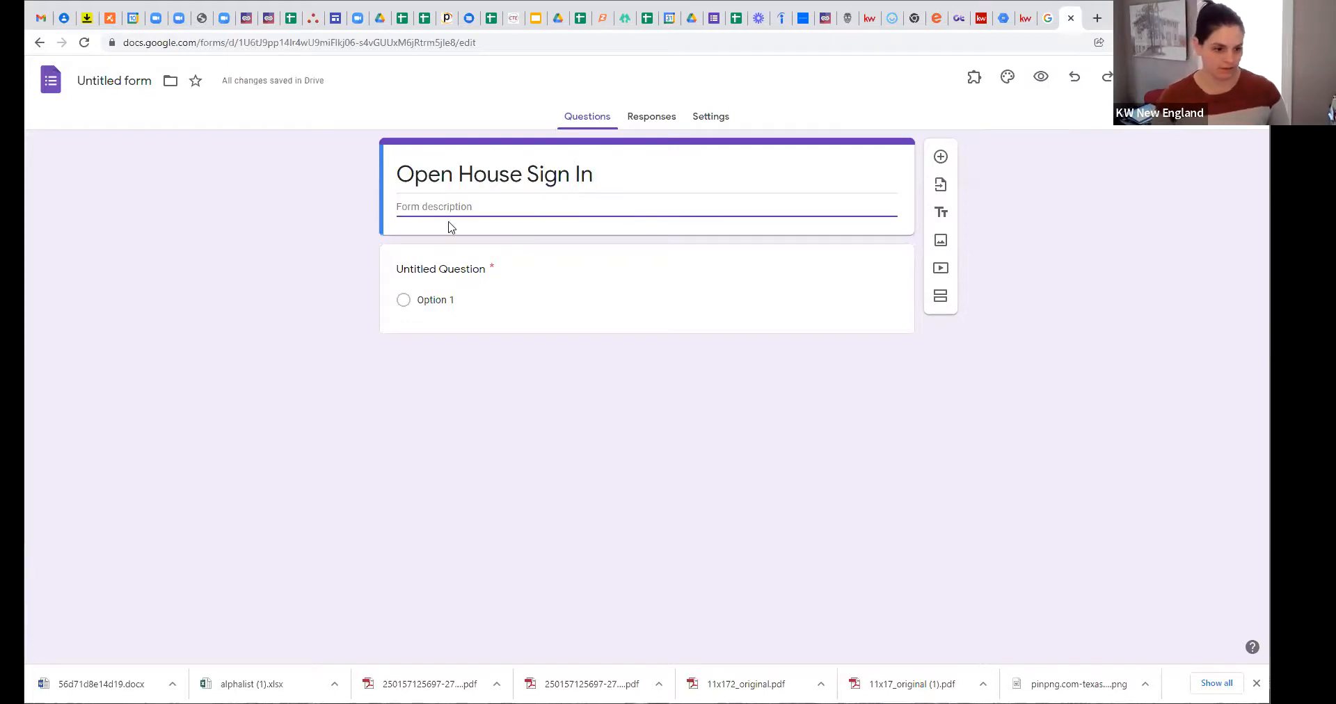
pyautogui.write('Please Sign In ')
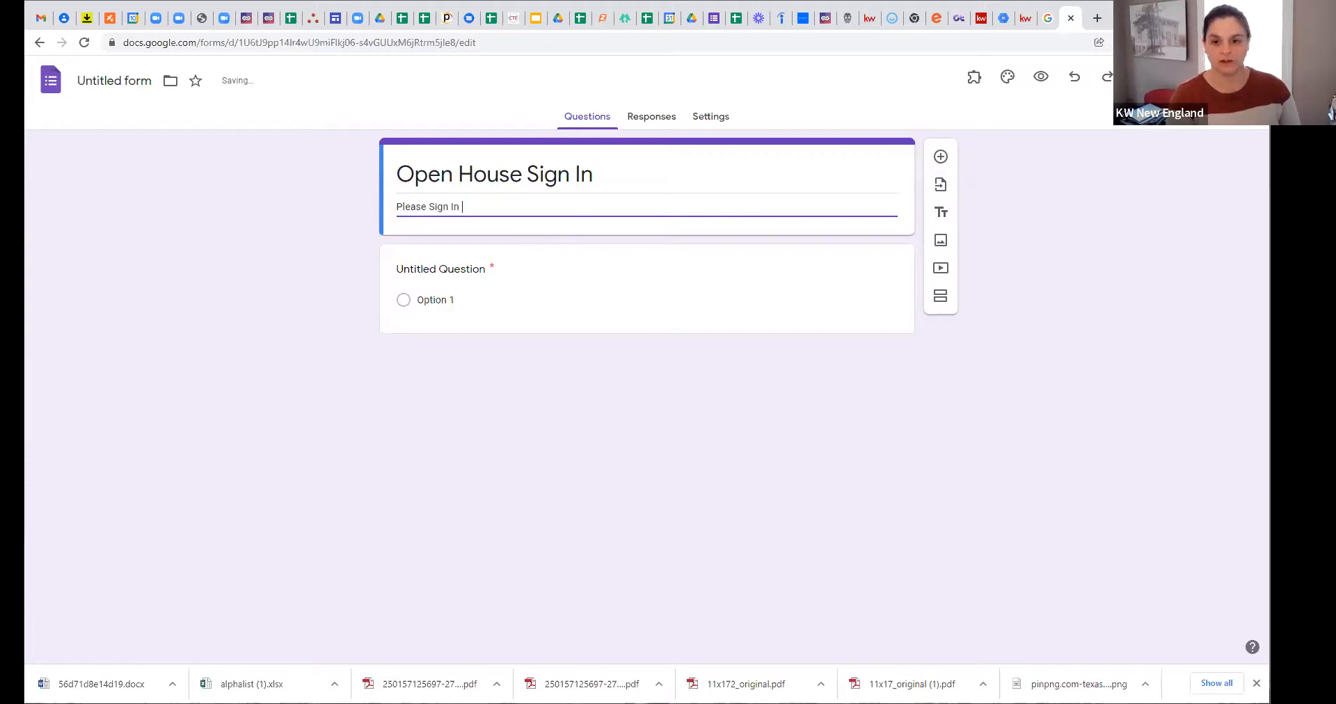
pyautogui.write('To Reci')
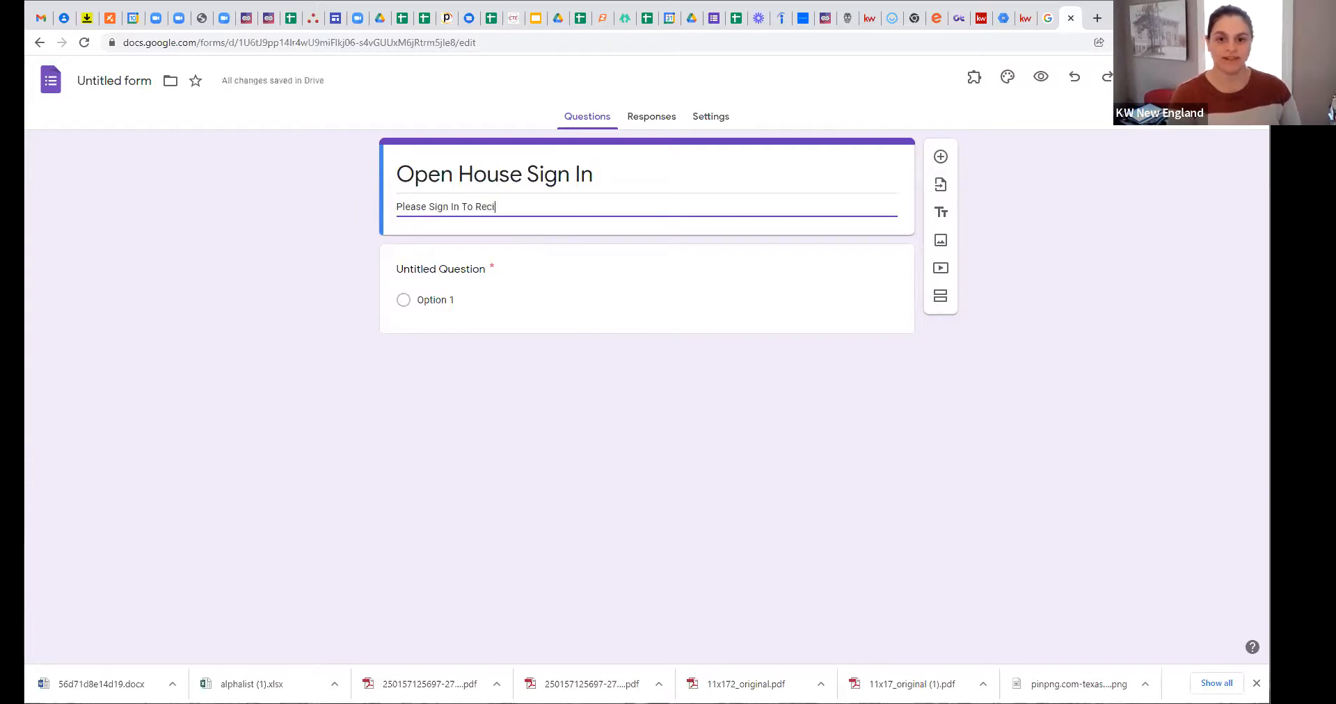
pyautogui.write('eve P')
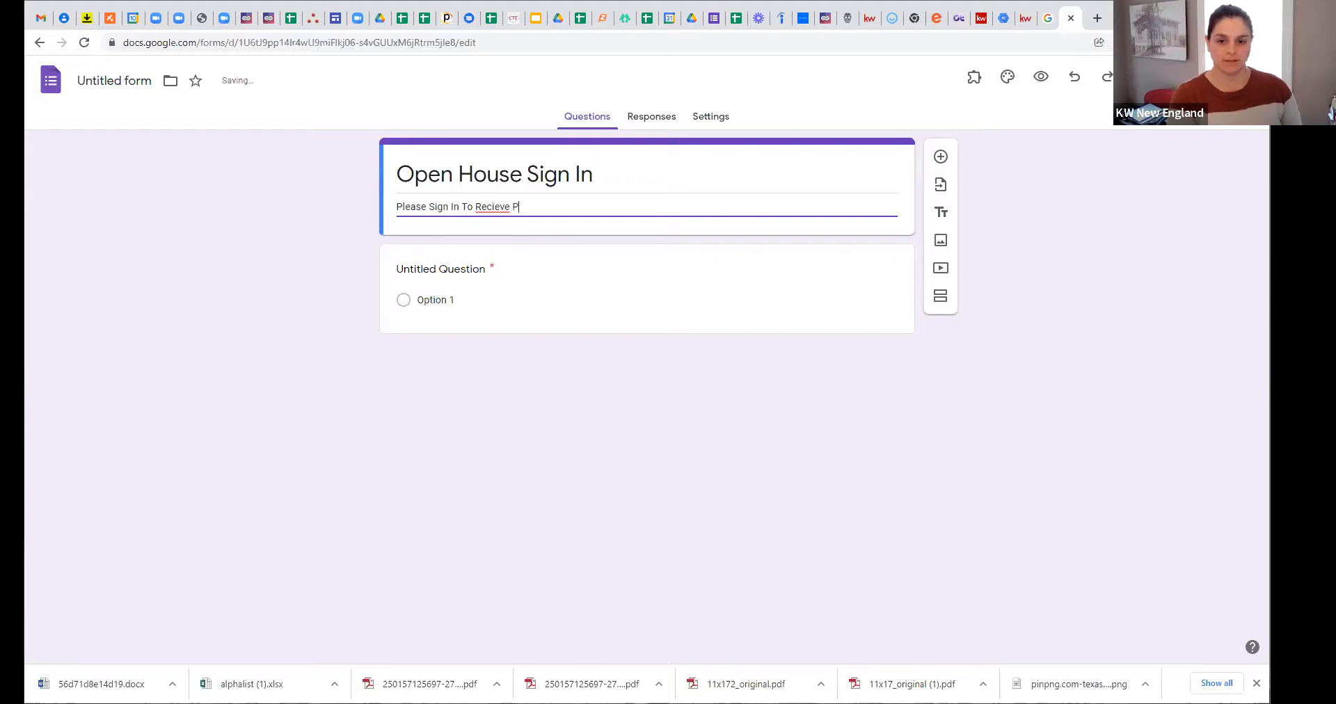
pyautogui.write('roperty F')
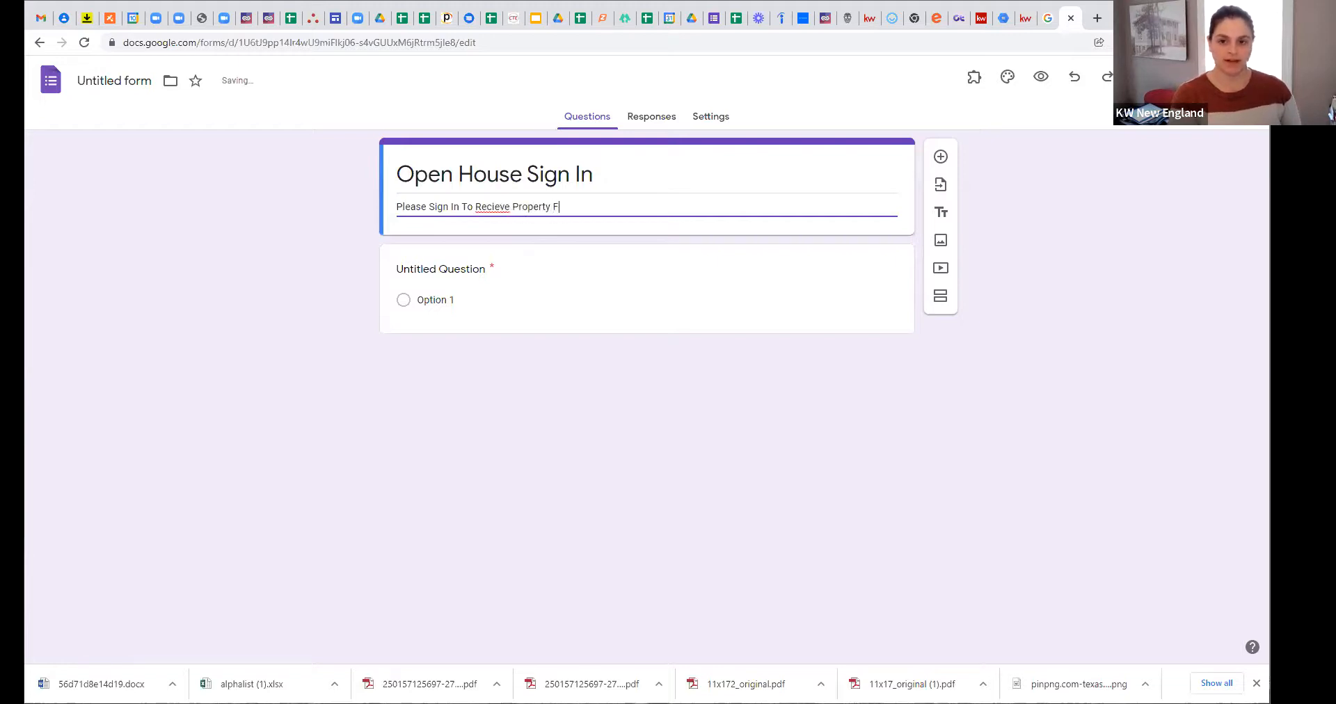
pyautogui.write('lyer')
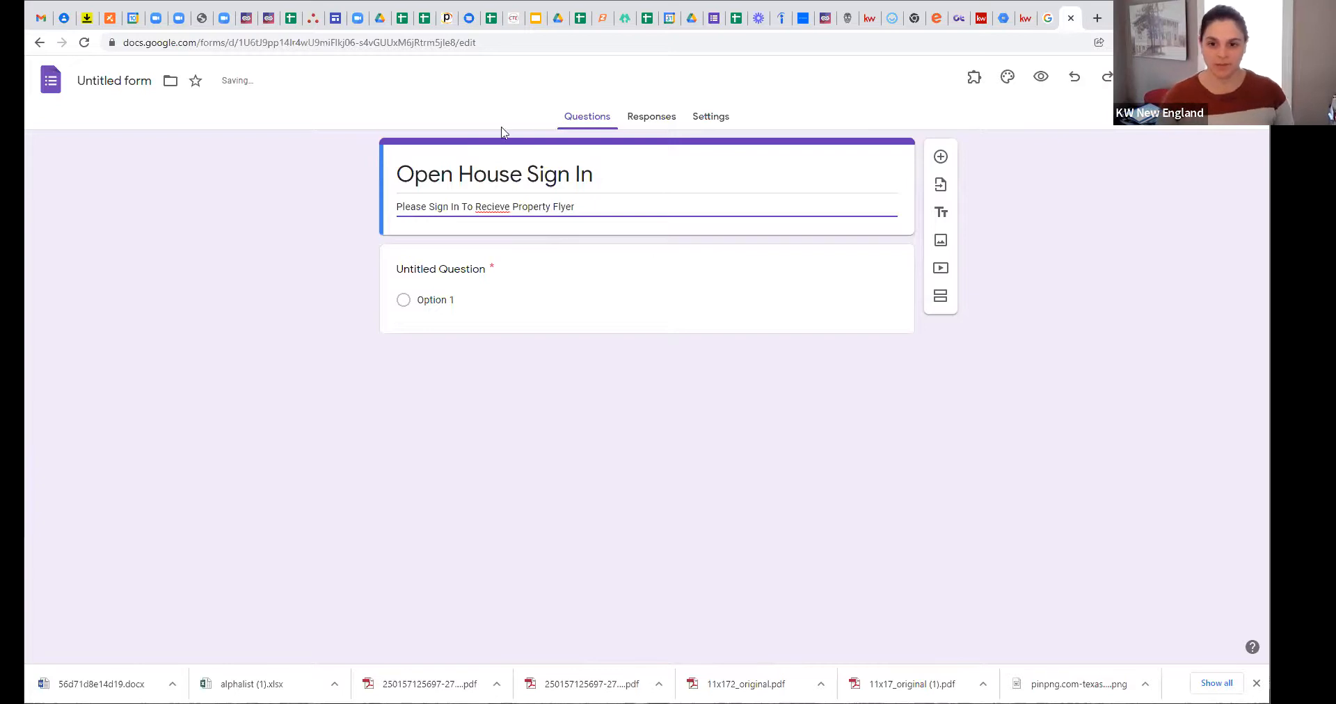
# Step: Correct 'Recieve' to 'Receive' in the form description using the spelling suggestion
pyautogui.rightClick(501, 209)
pyautogui.click(578, 222)
pyautogui.click(611, 206)
pyautogui.click(596, 210)
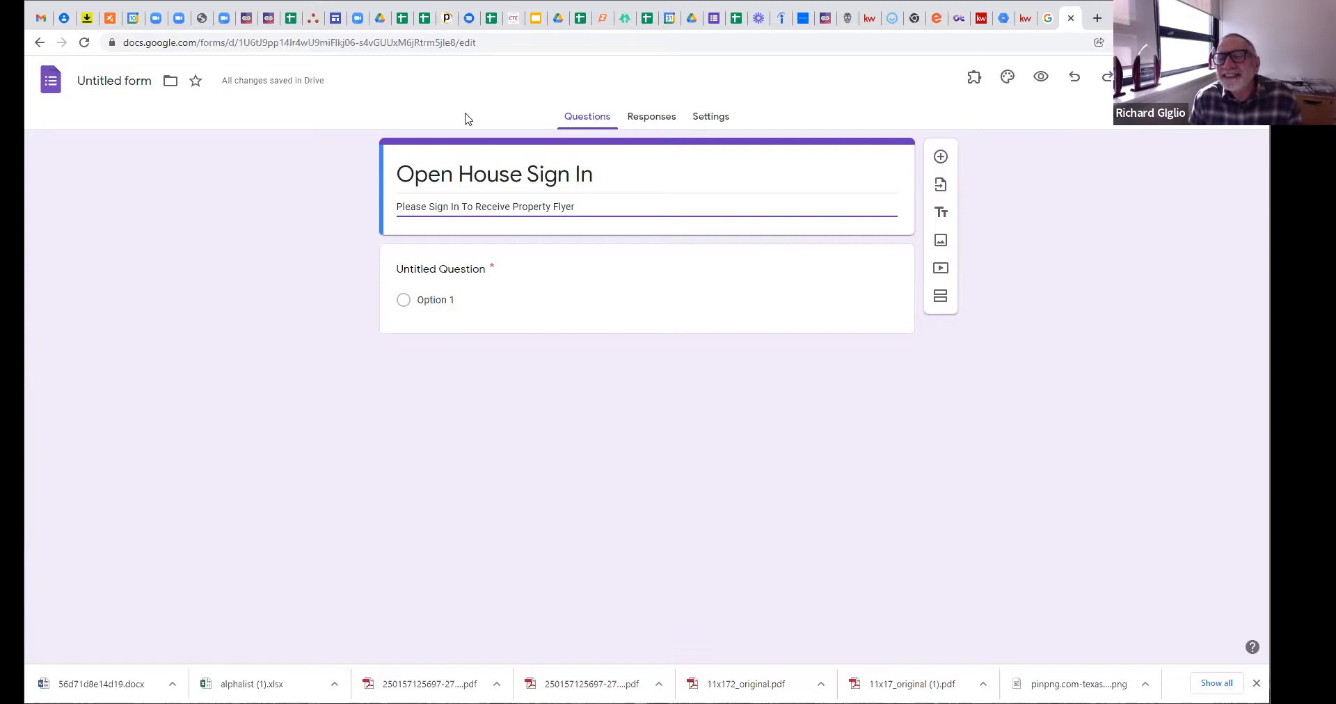
# Step: Title the first question 'First Name'
pyautogui.click(471, 267)
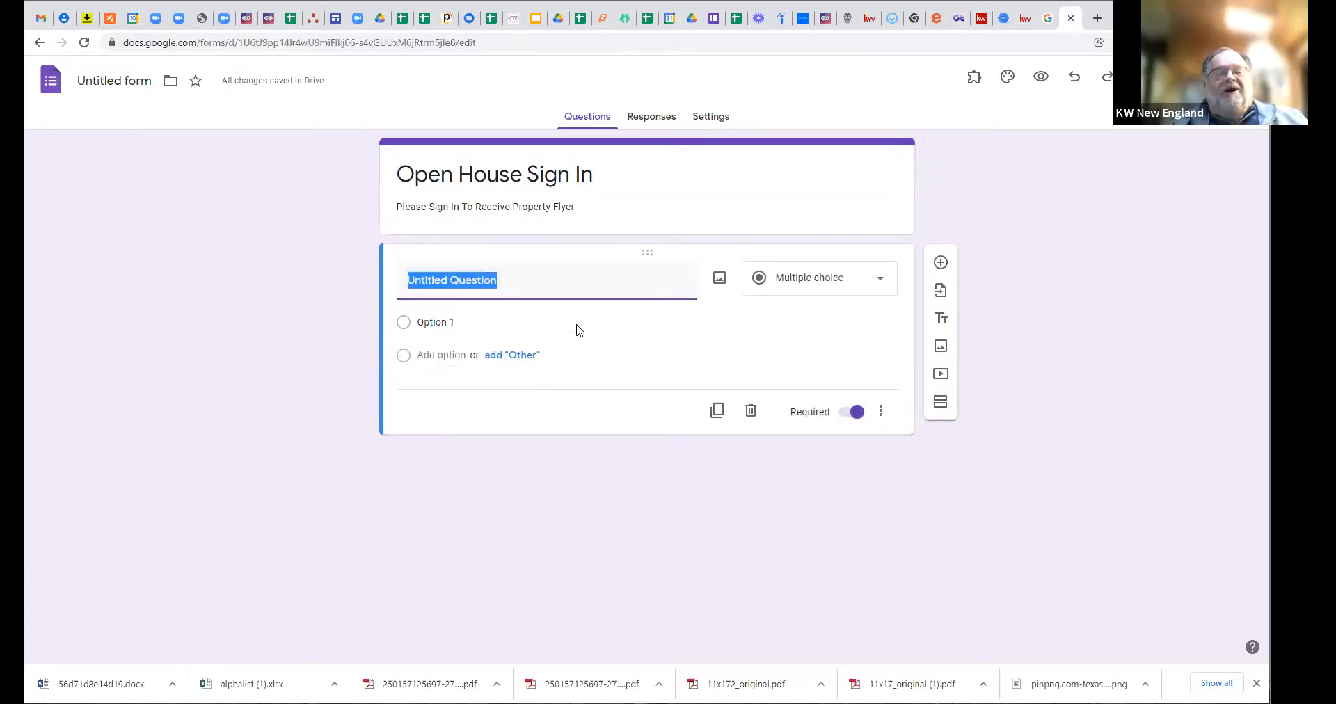
pyautogui.write('Firsd')
pyautogui.press('BackSpace')
pyautogui.press('BackSpace')
pyautogui.write('t  N')
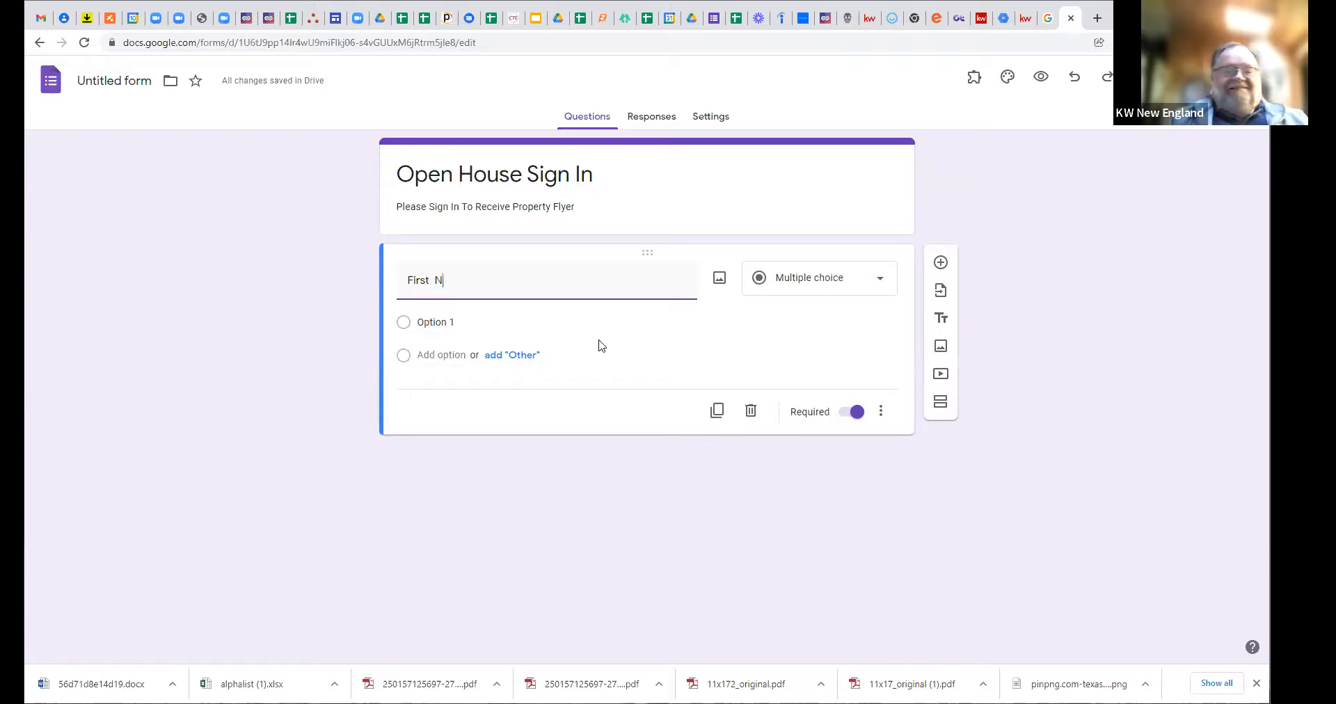
pyautogui.press('BackSpace')
pyautogui.write('Name')
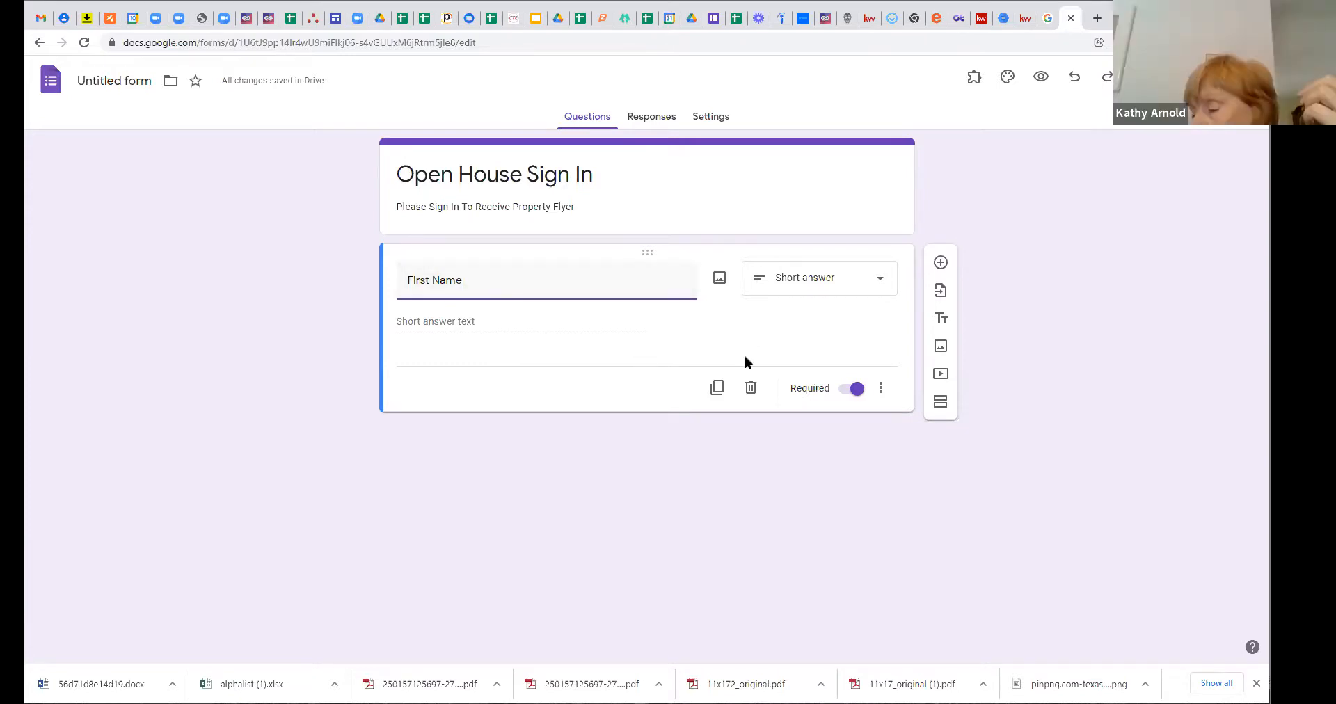
pyautogui.click(832, 286)
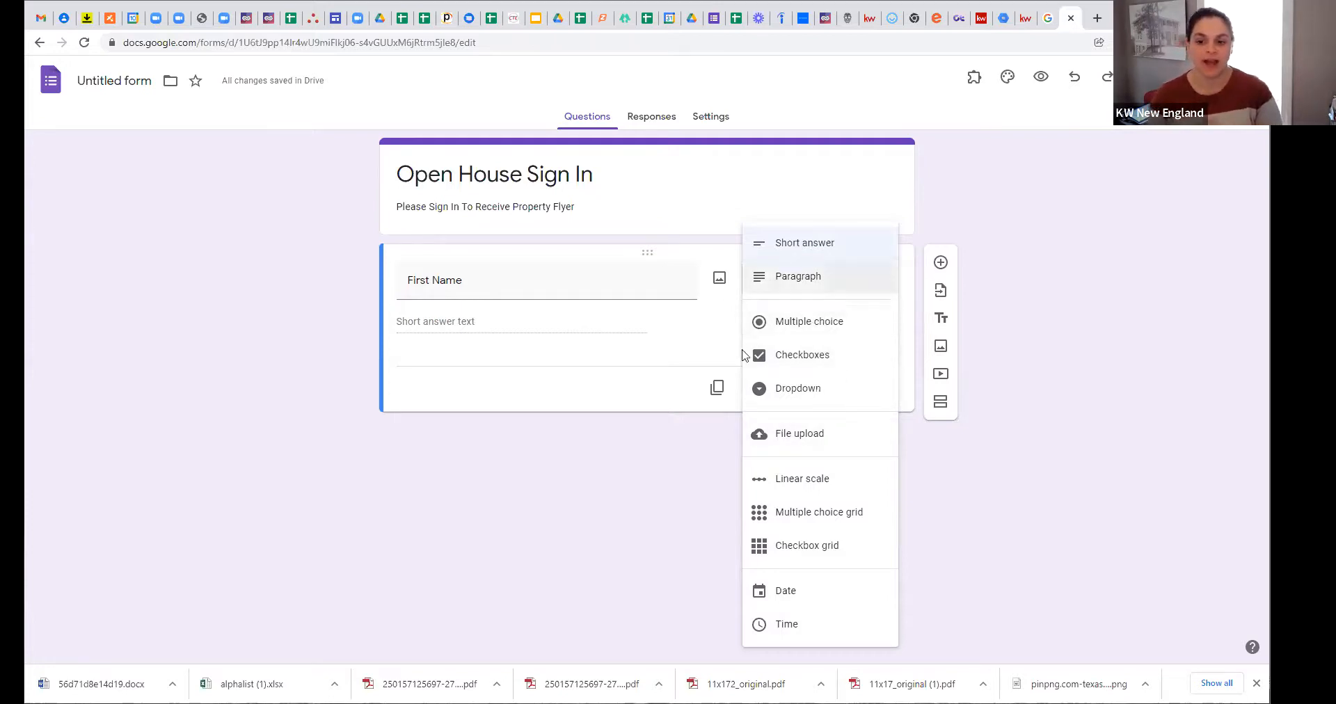
pyautogui.click(778, 244)
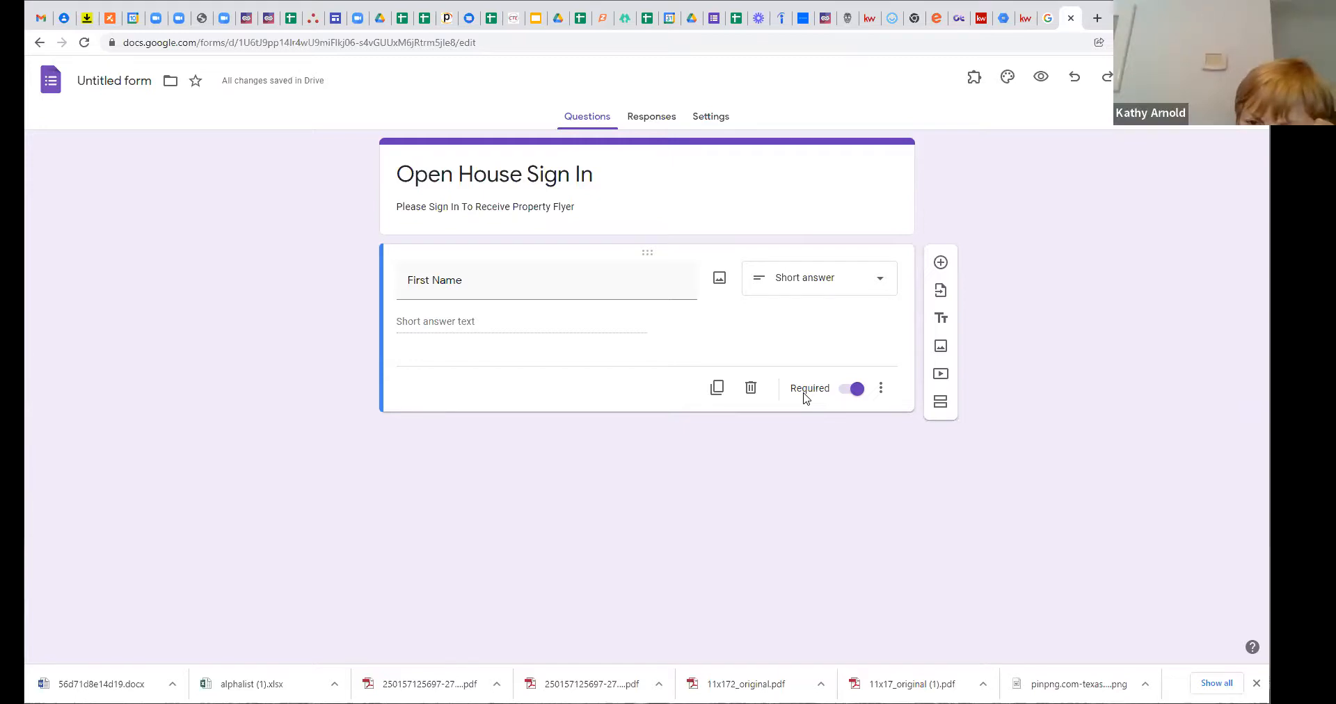
pyautogui.click(883, 392)
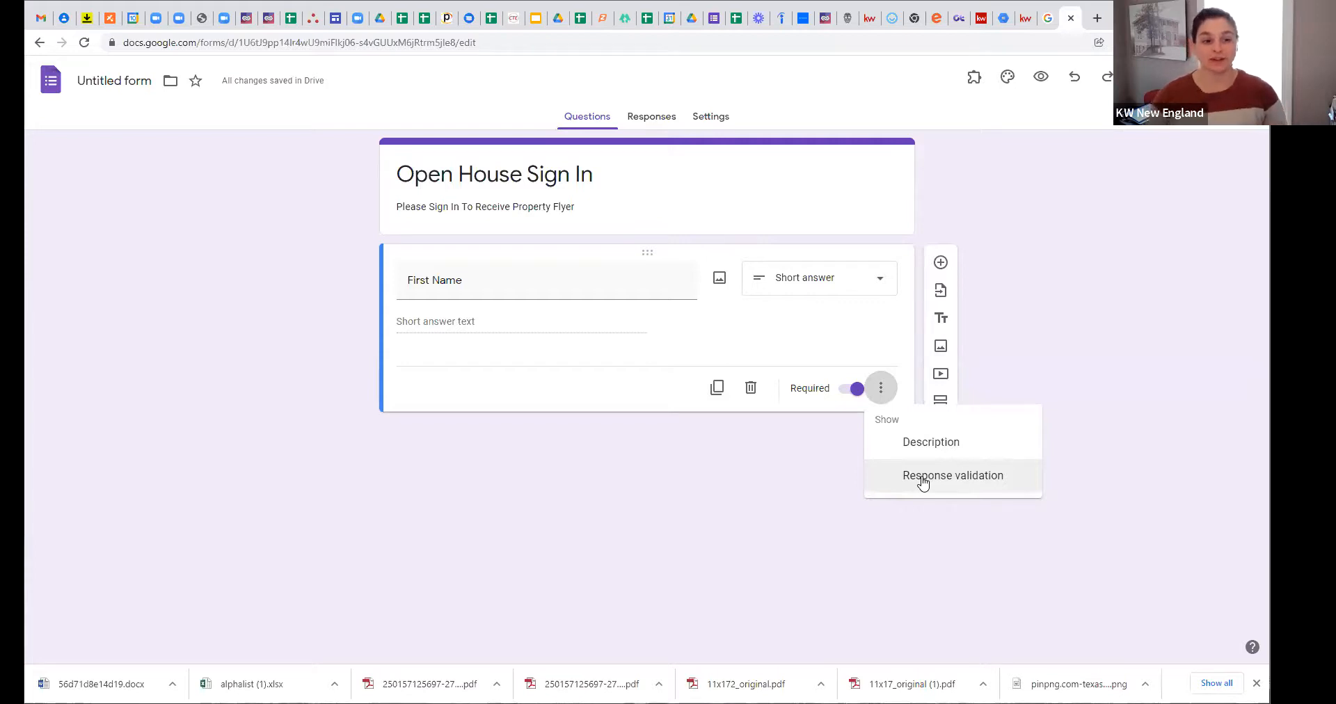
pyautogui.click(887, 349)
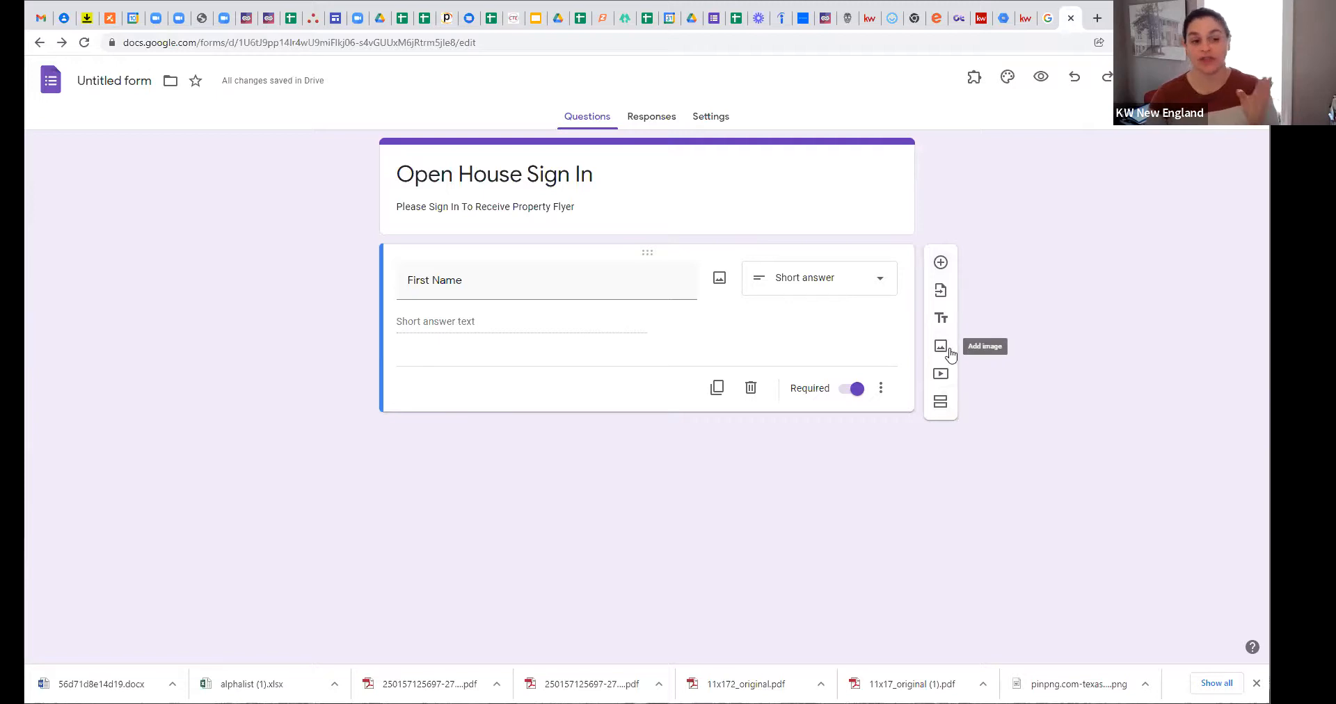
# Step: Add a 'Last Name' question below First Name, then bring up the video search dialog
pyautogui.click(940, 262)
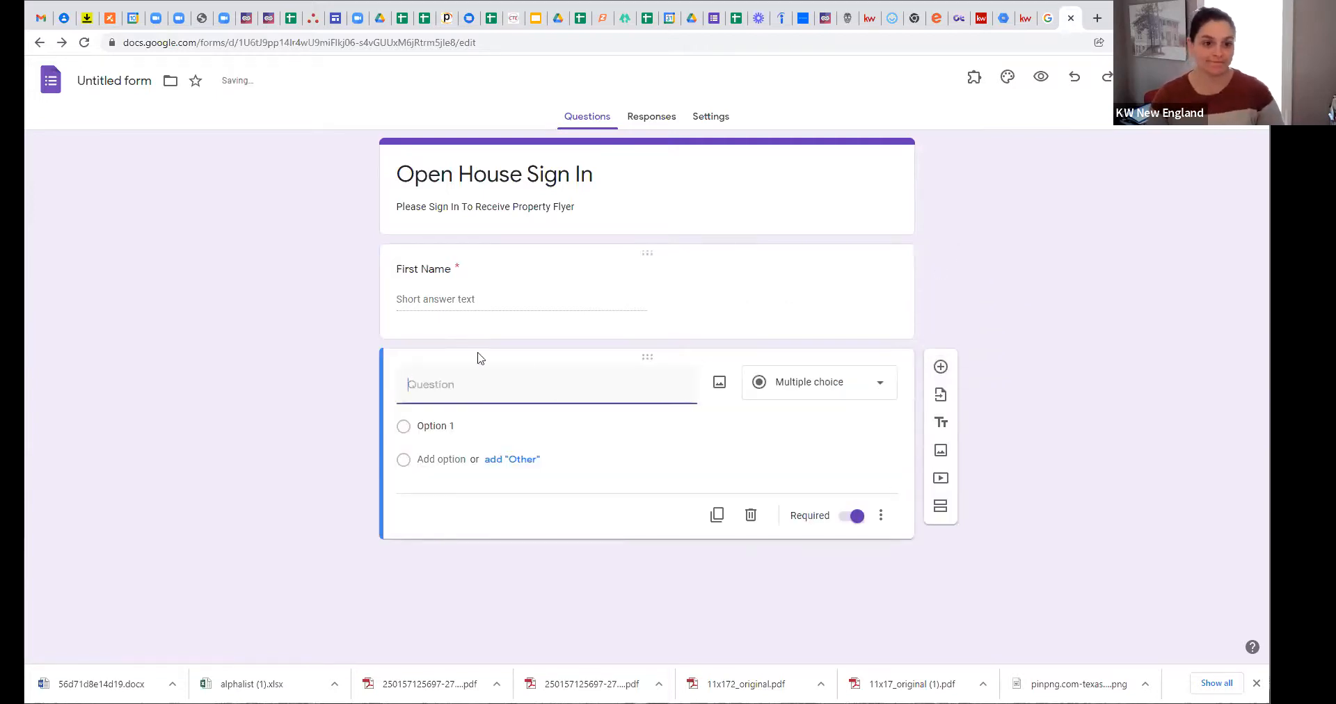
pyautogui.write('Last Name')
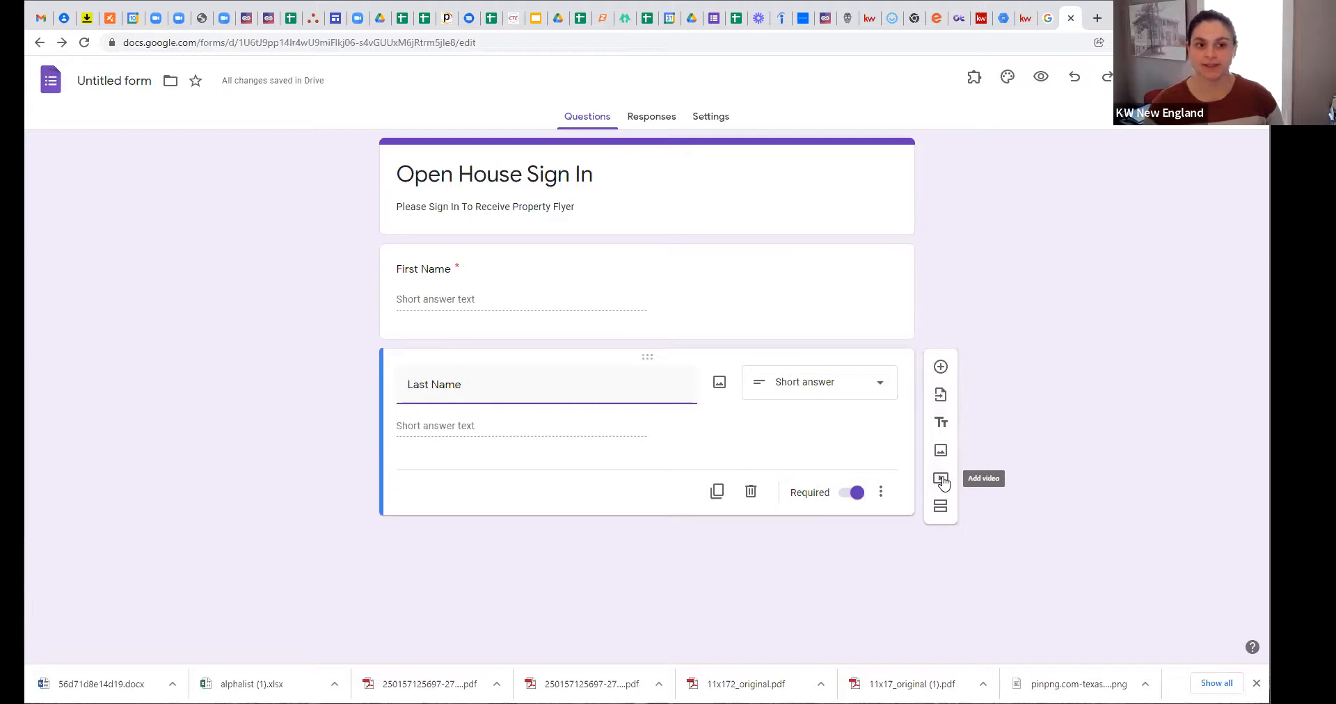
pyautogui.click(940, 480)
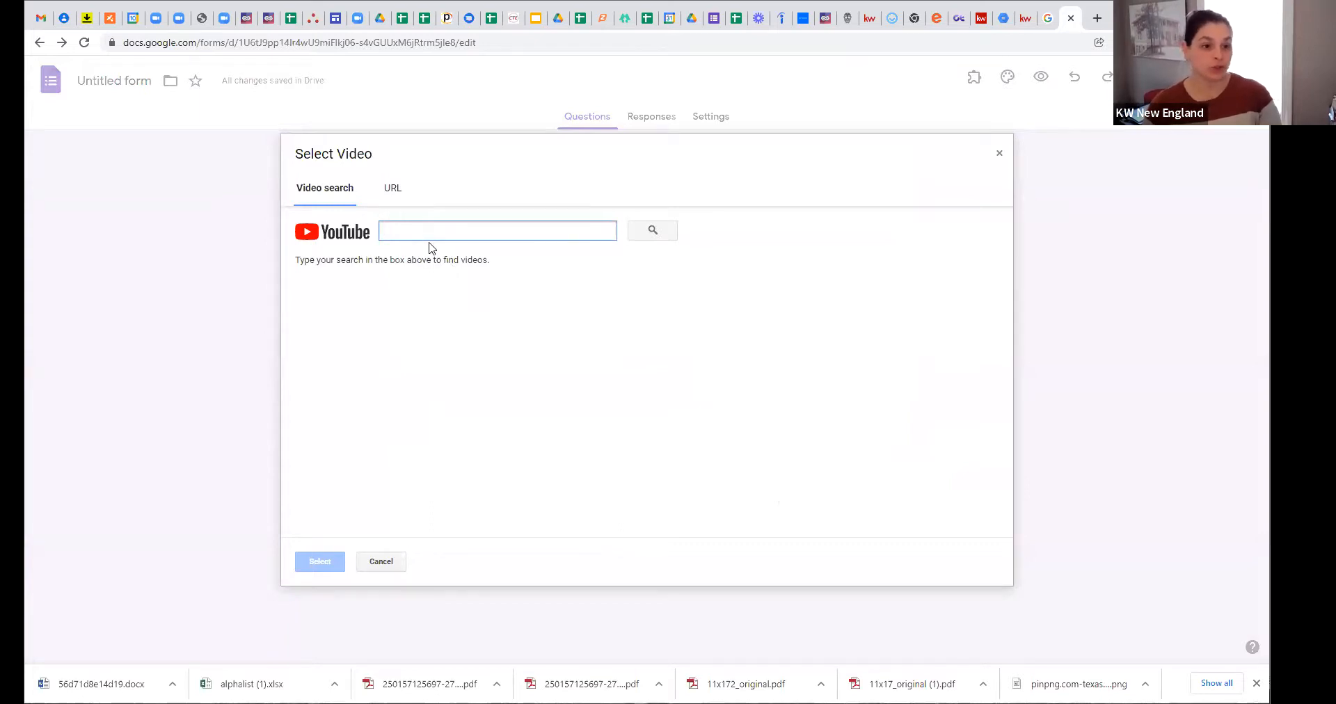
# Step: Insert the first YouTube result for 'angry frog', titled 'Watch this video it will make you laugh'
pyautogui.click(390, 194)
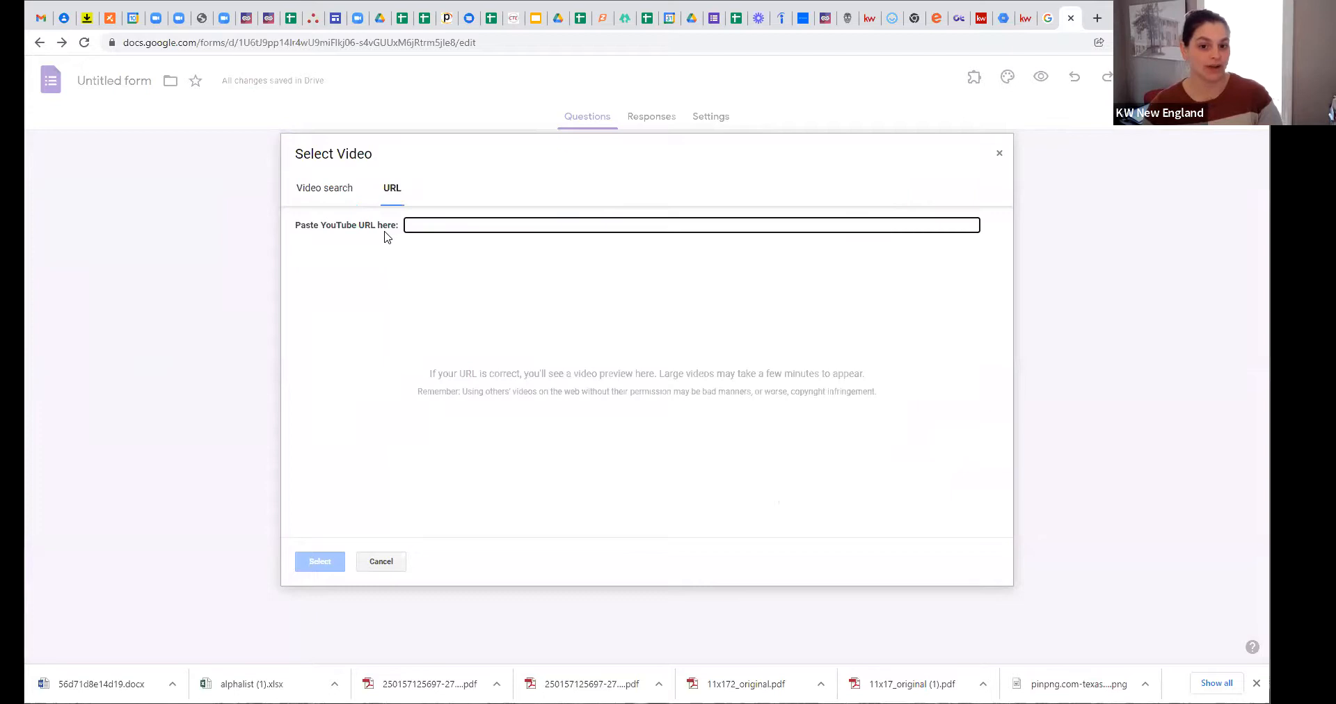
pyautogui.click(326, 194)
pyautogui.write('angry frog')
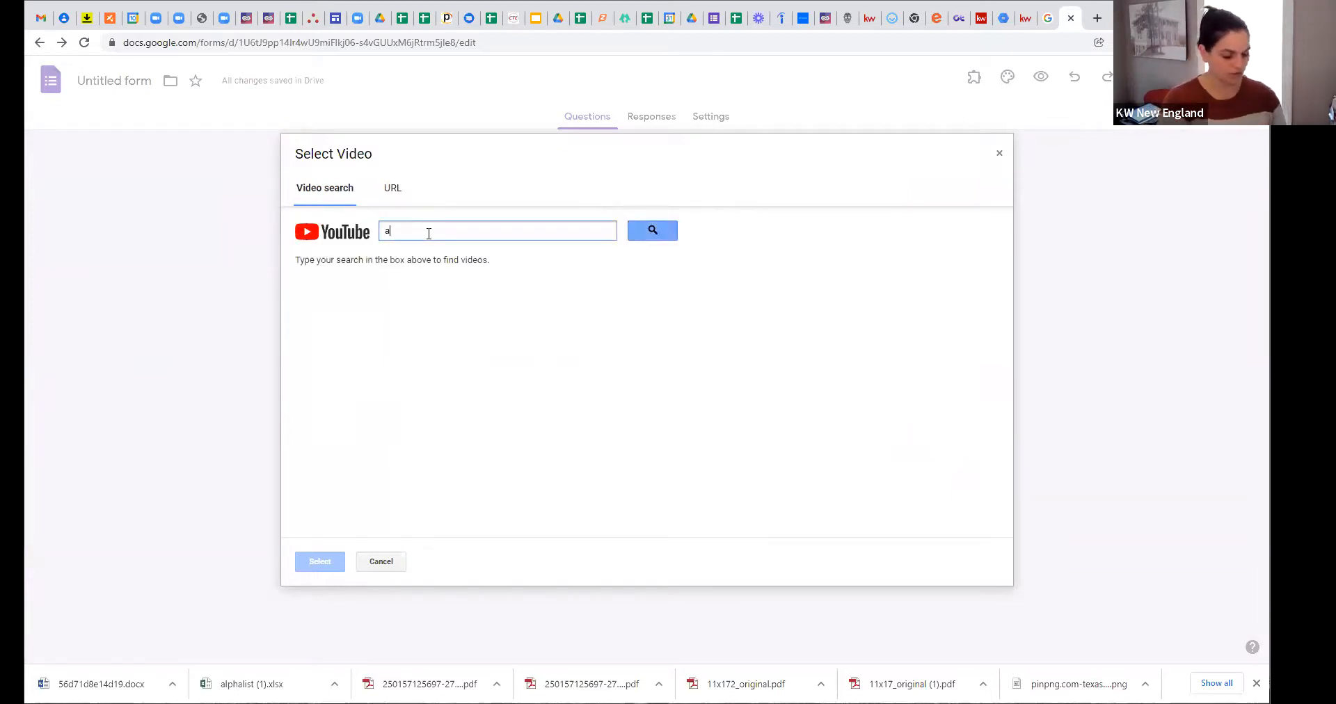
pyautogui.click(636, 232)
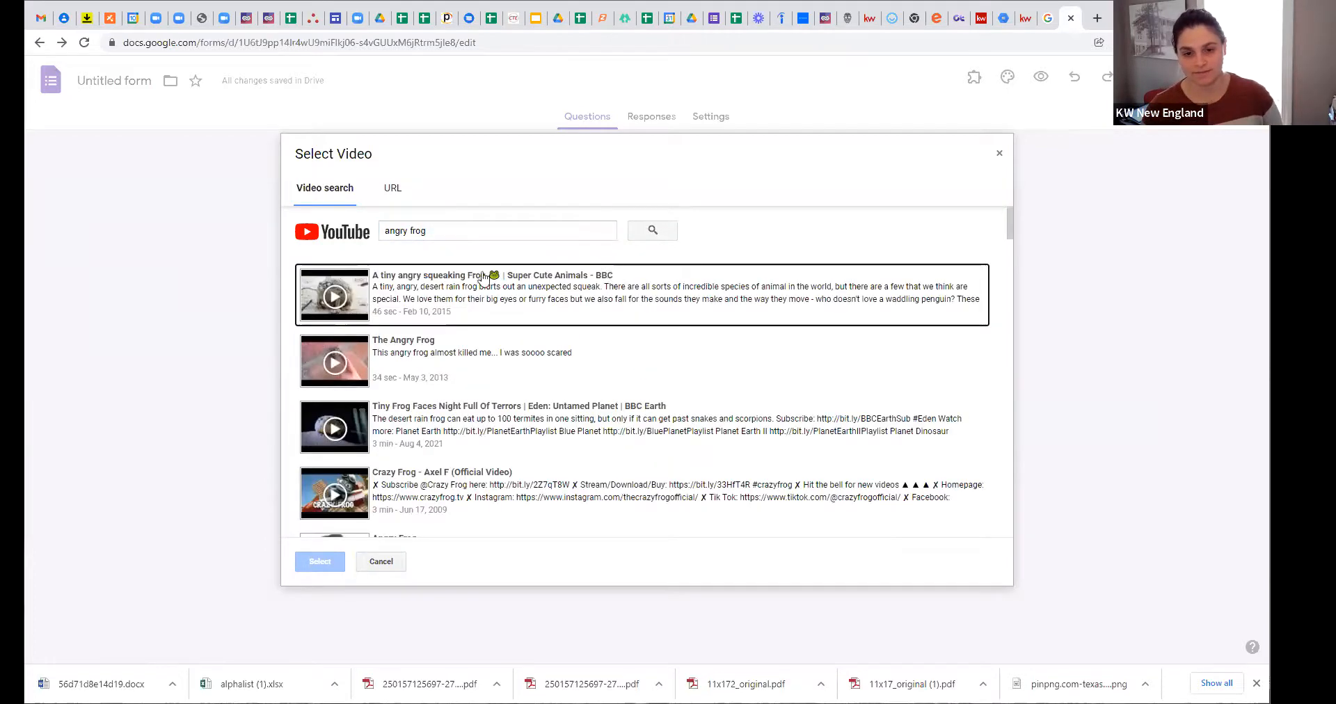
pyautogui.click(344, 306)
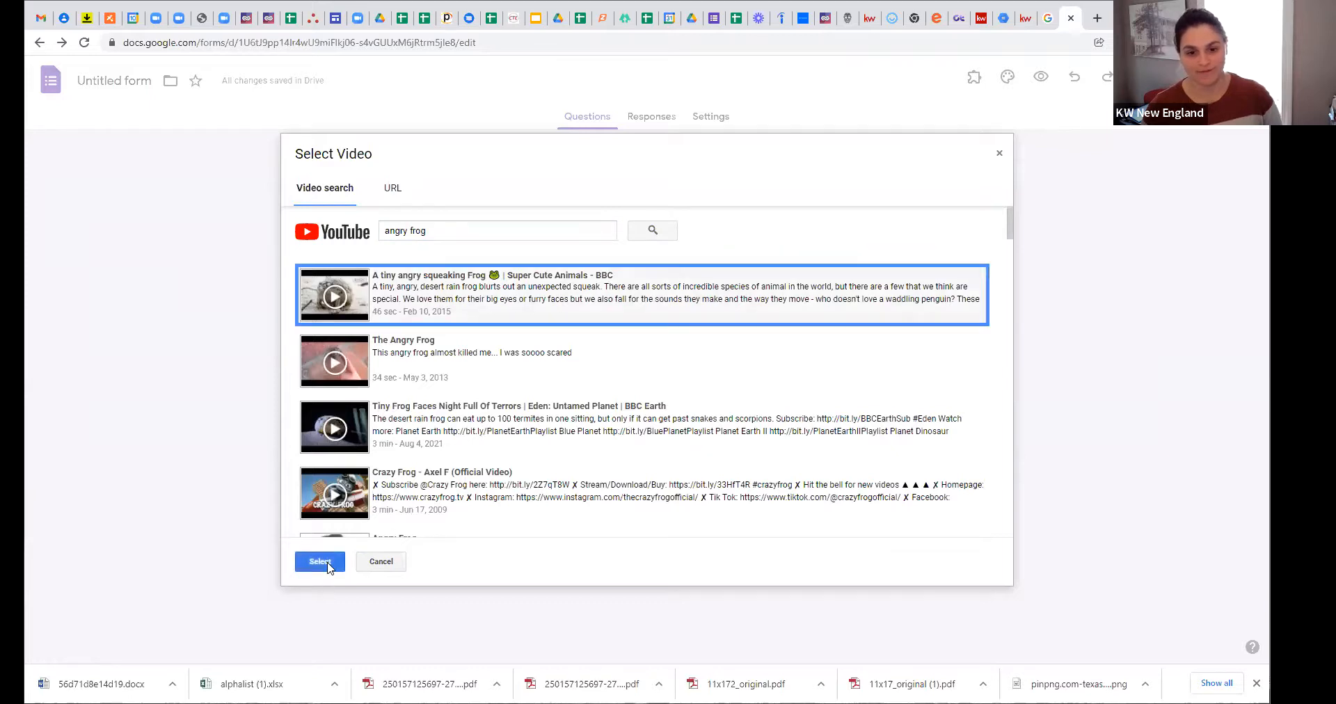
pyautogui.click(324, 561)
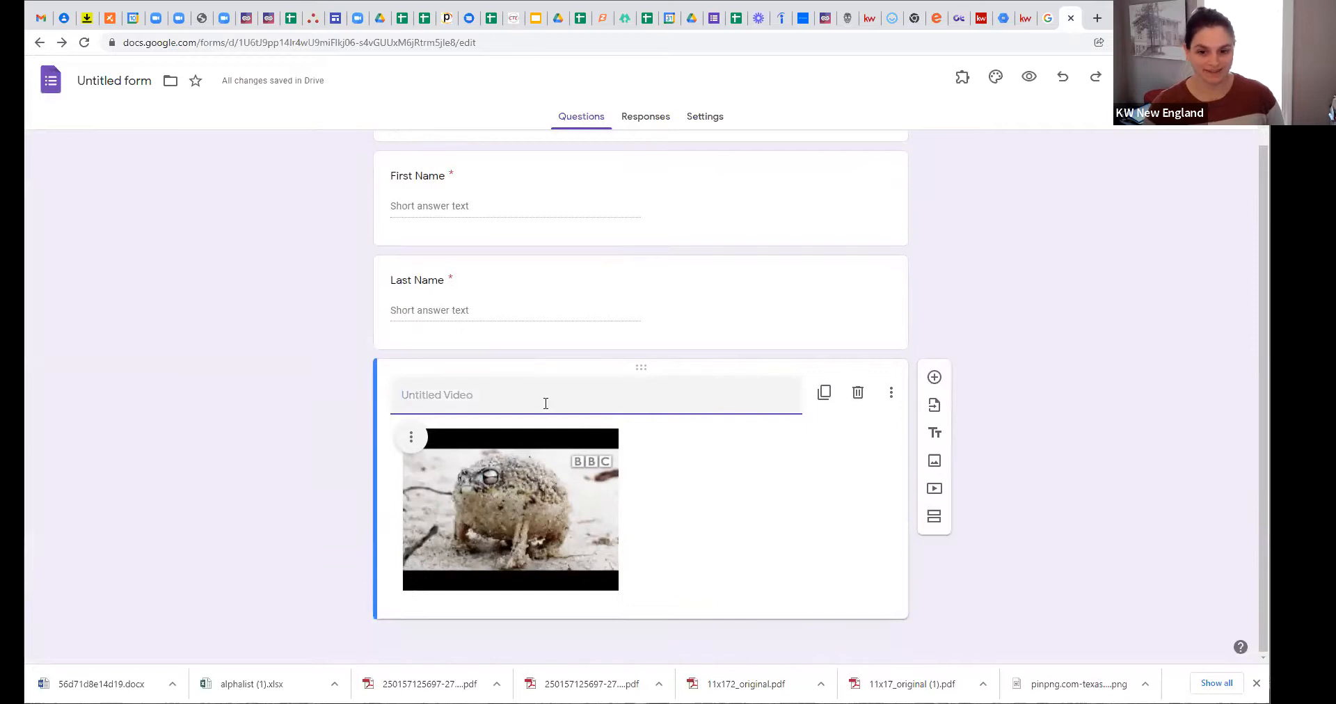
pyautogui.write('Watch ')
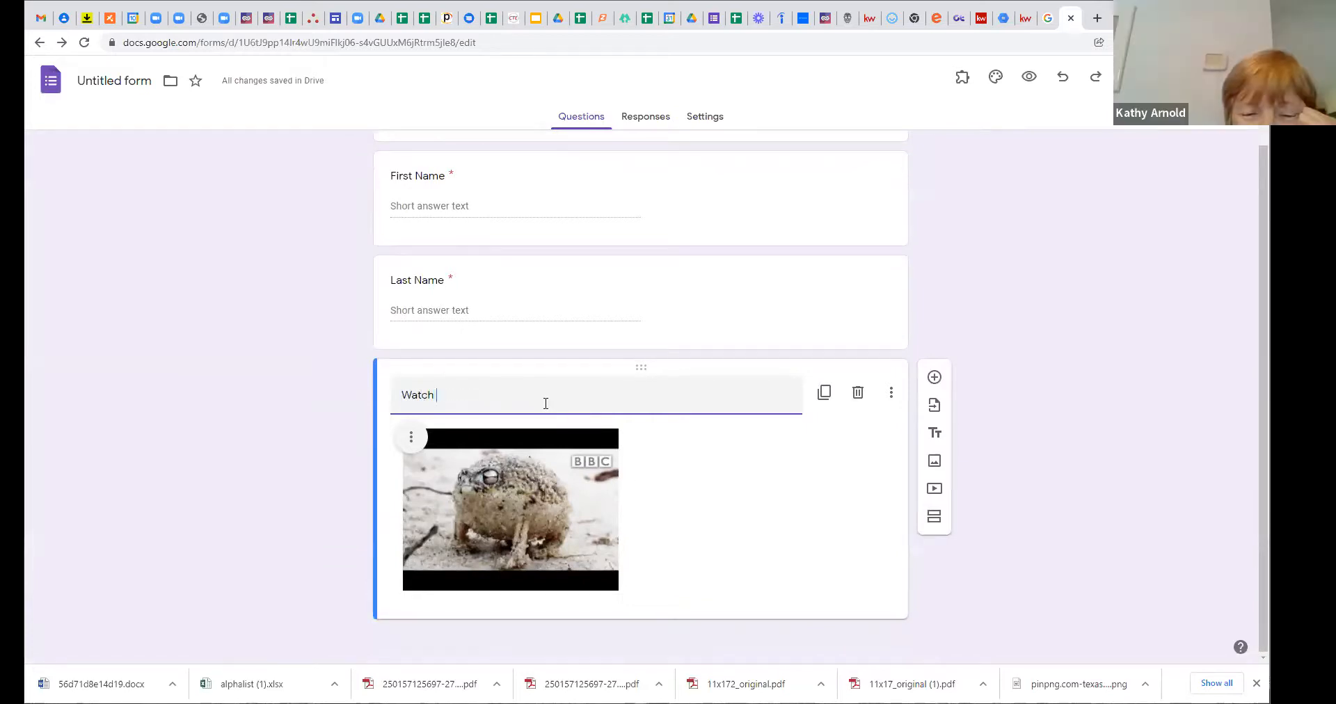
pyautogui.write('this video it wi')
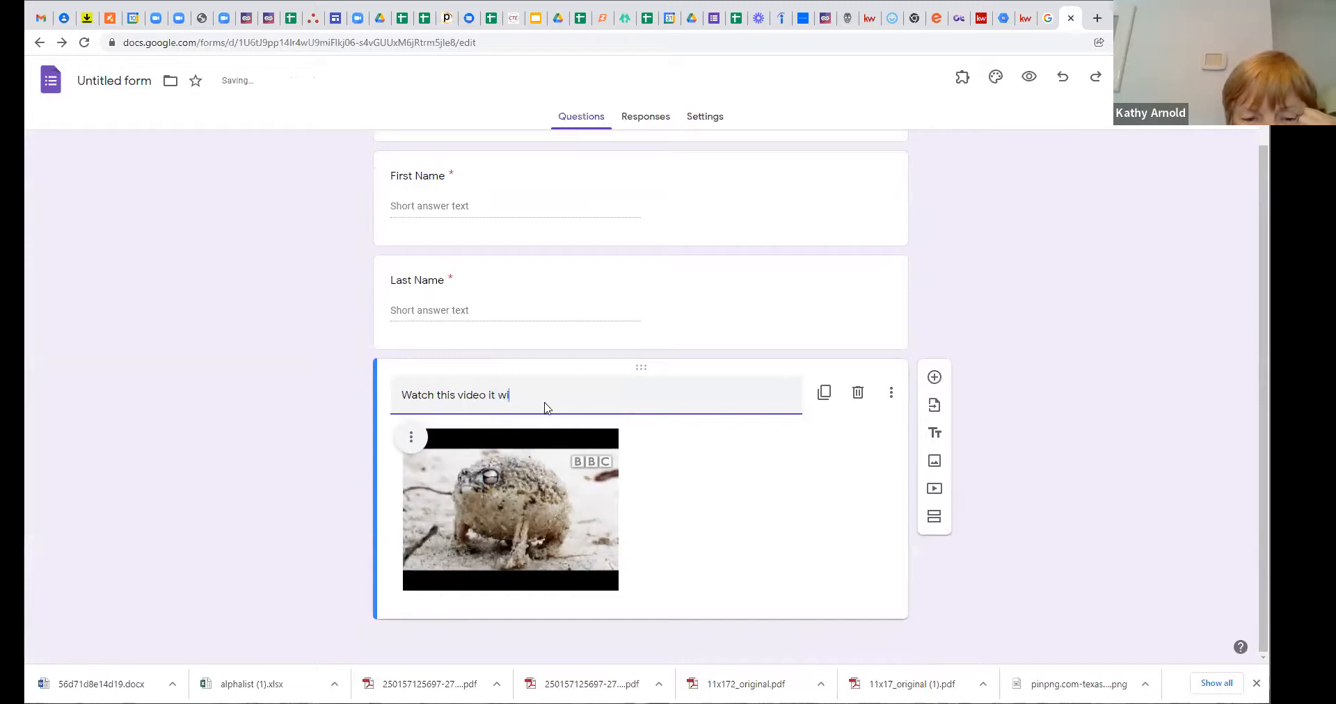
pyautogui.write('ll make you laugh!')
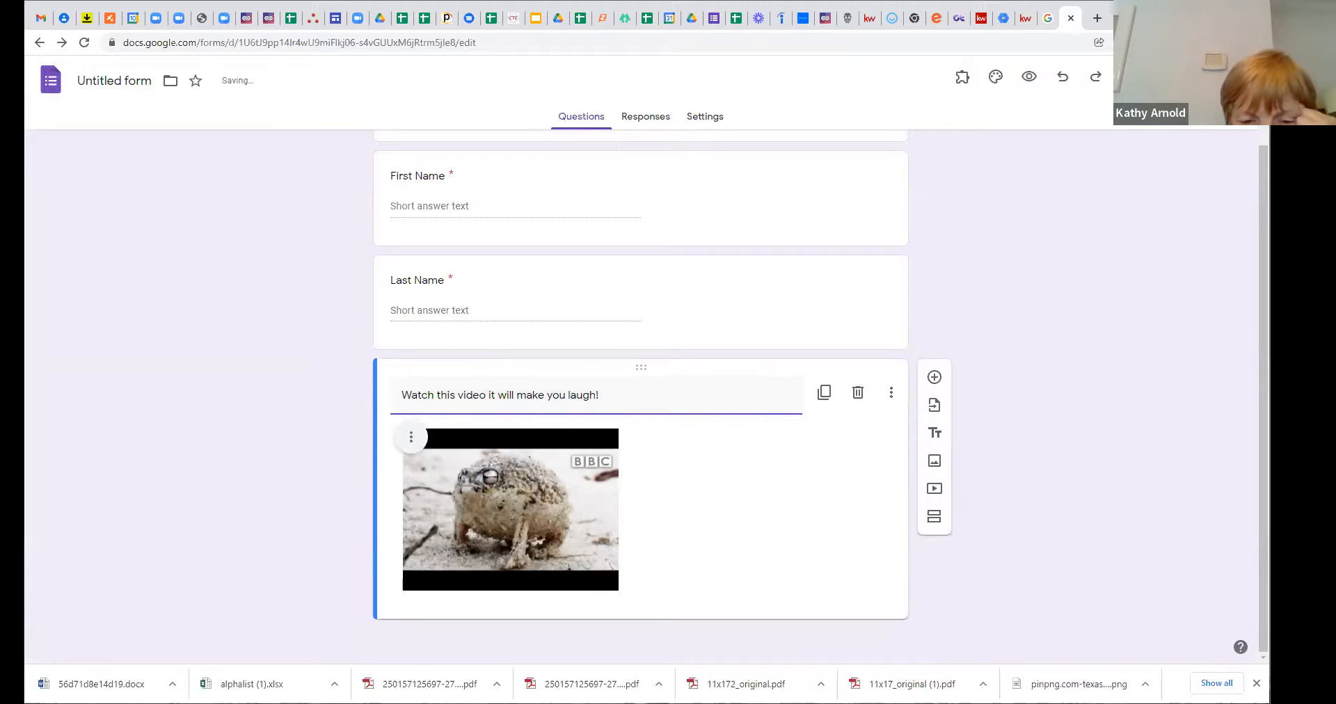
pyautogui.click(974, 607)
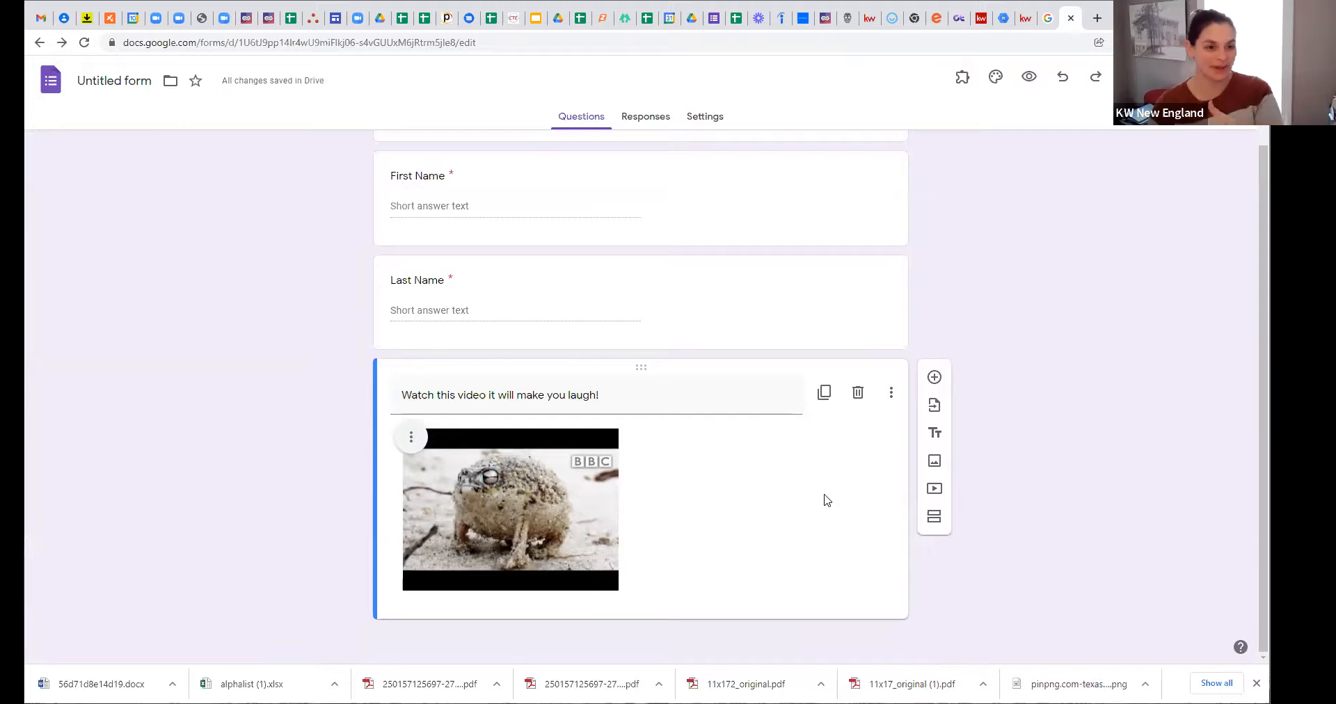
# Step: Add a short-answer 'Email' question below the video
pyautogui.click(935, 379)
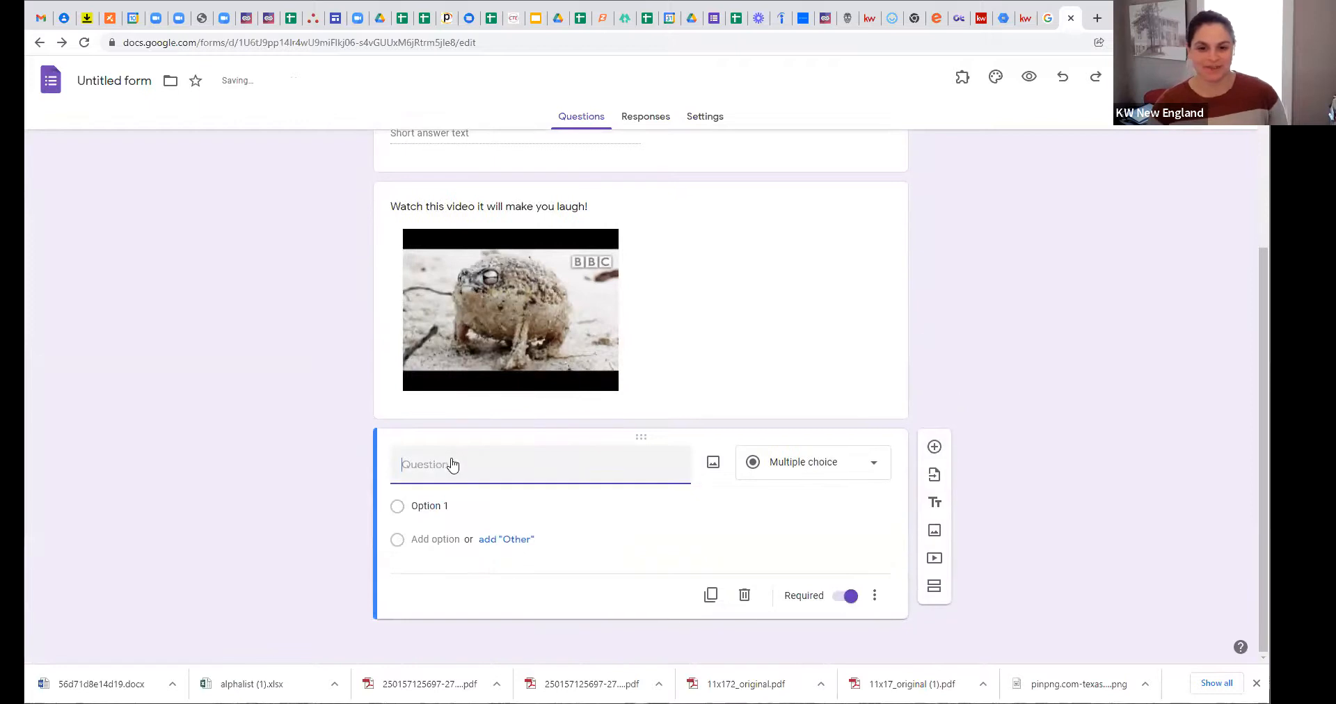
pyautogui.write('Ea')
pyautogui.write('ail')
pyautogui.click(776, 485)
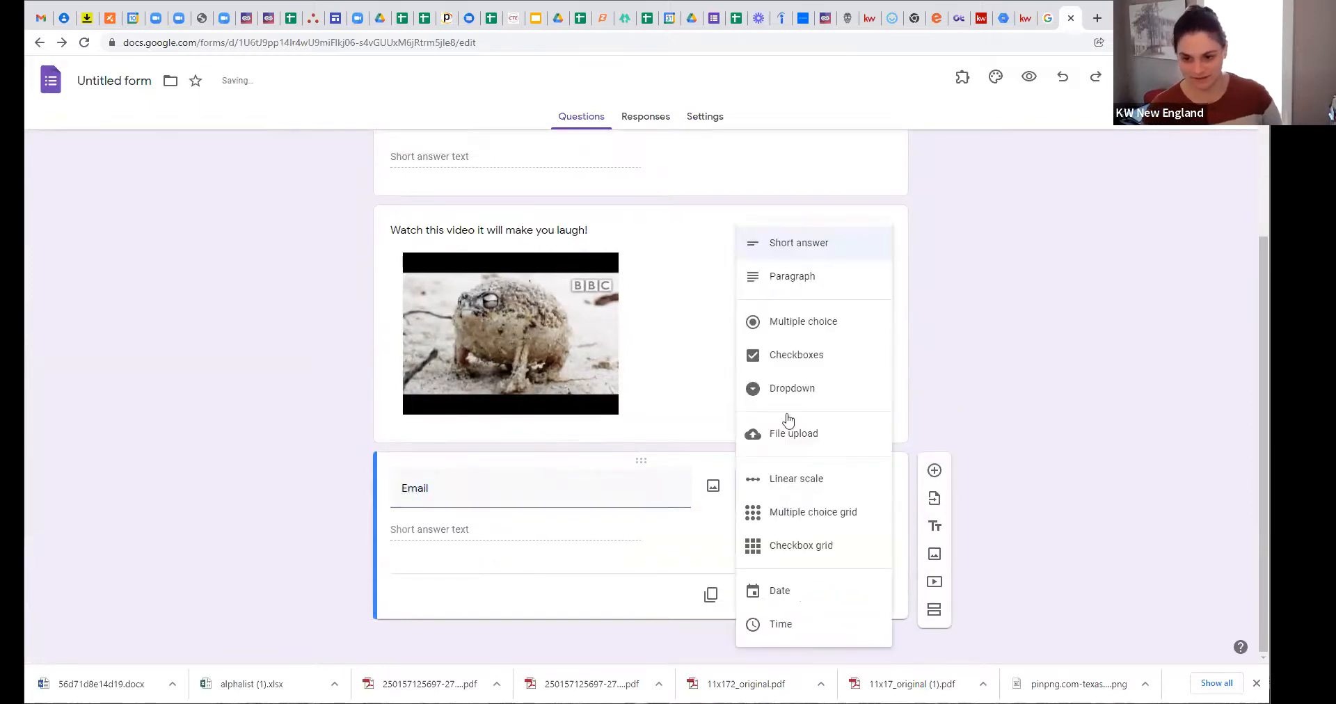
pyautogui.click(775, 251)
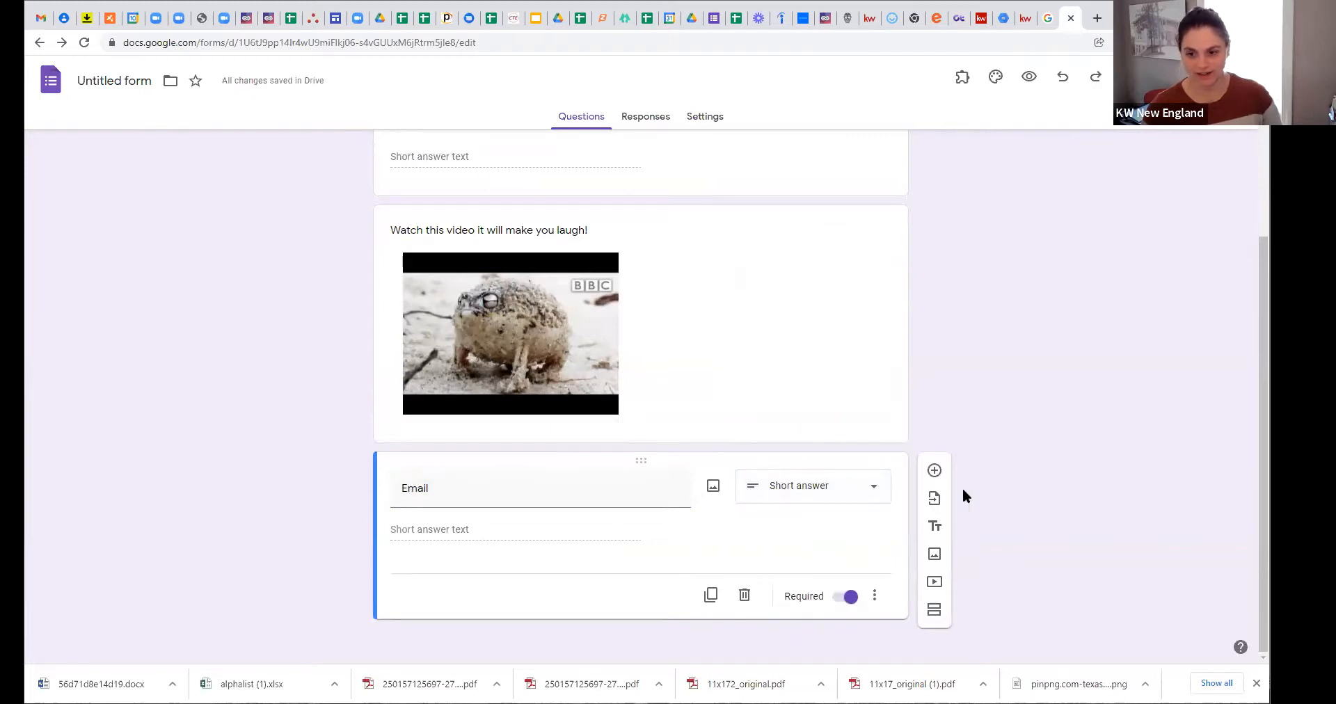
# Step: Add an 'Are You Working With A Realtor' multiple-choice question with Yes and No options
pyautogui.click(934, 470)
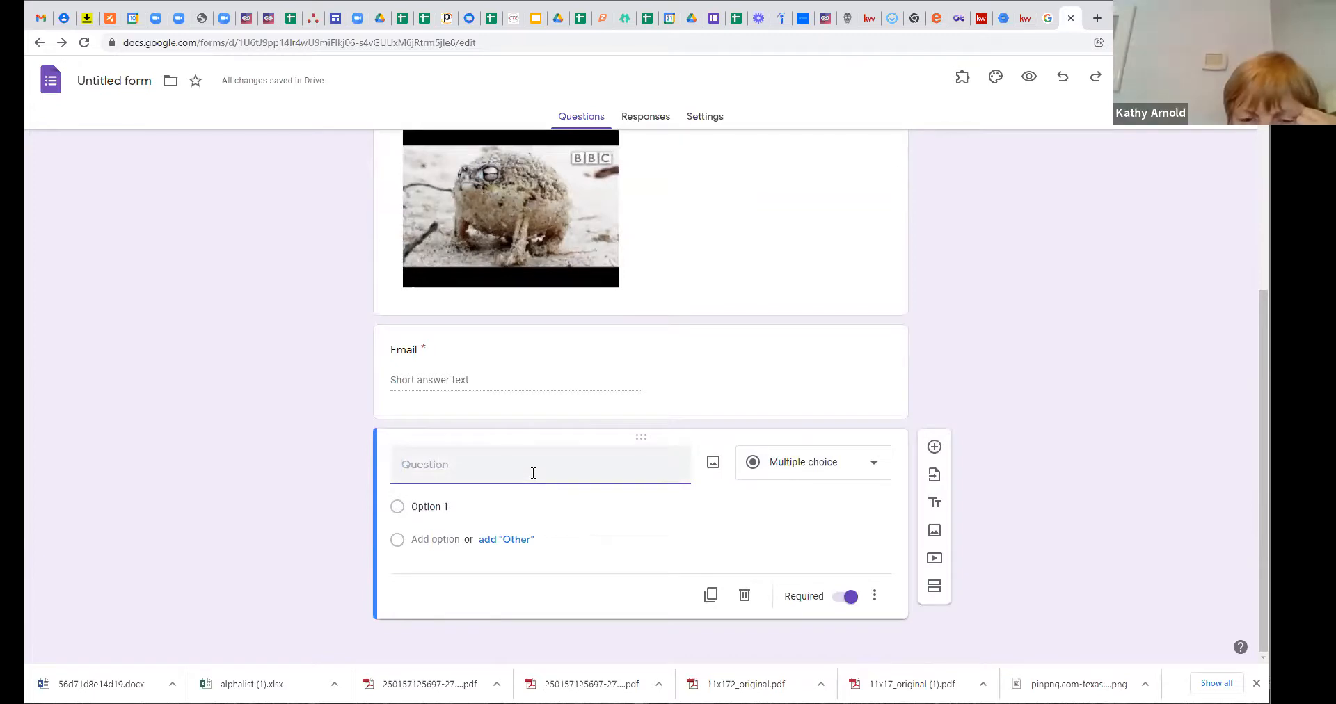
pyautogui.write('A')
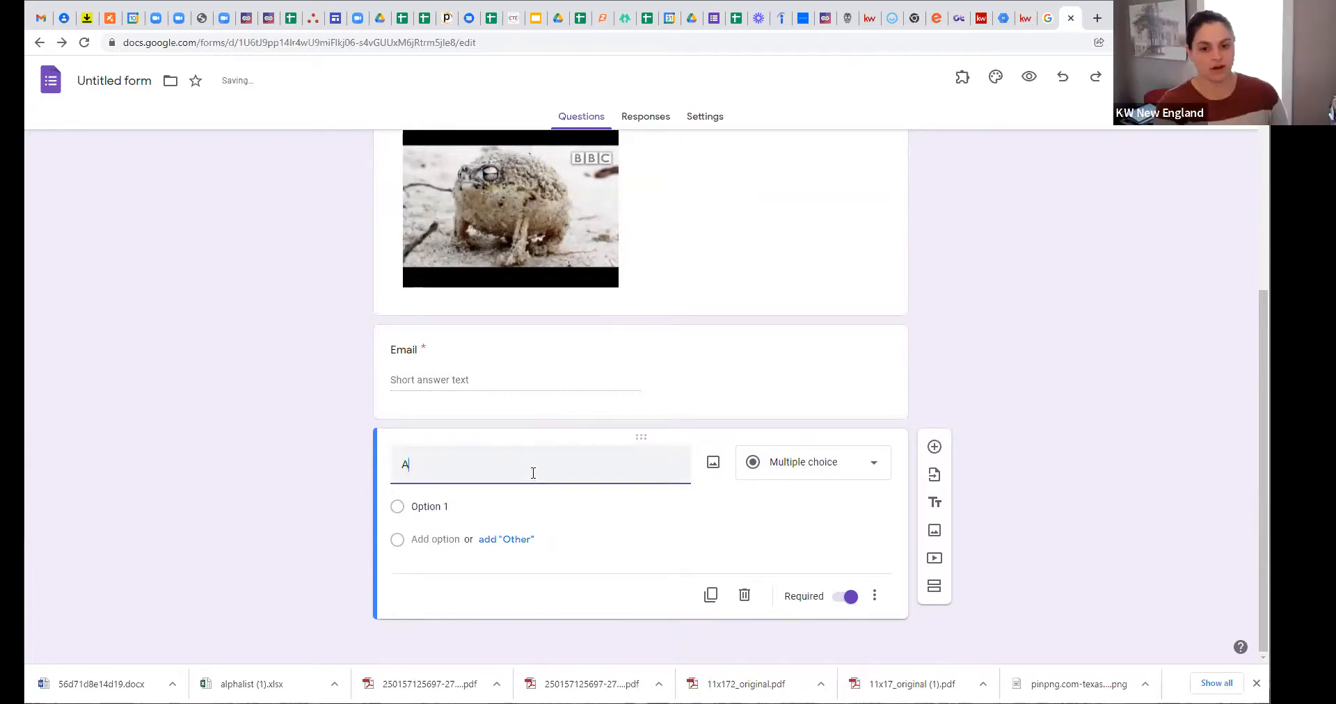
pyautogui.write('re You Wo')
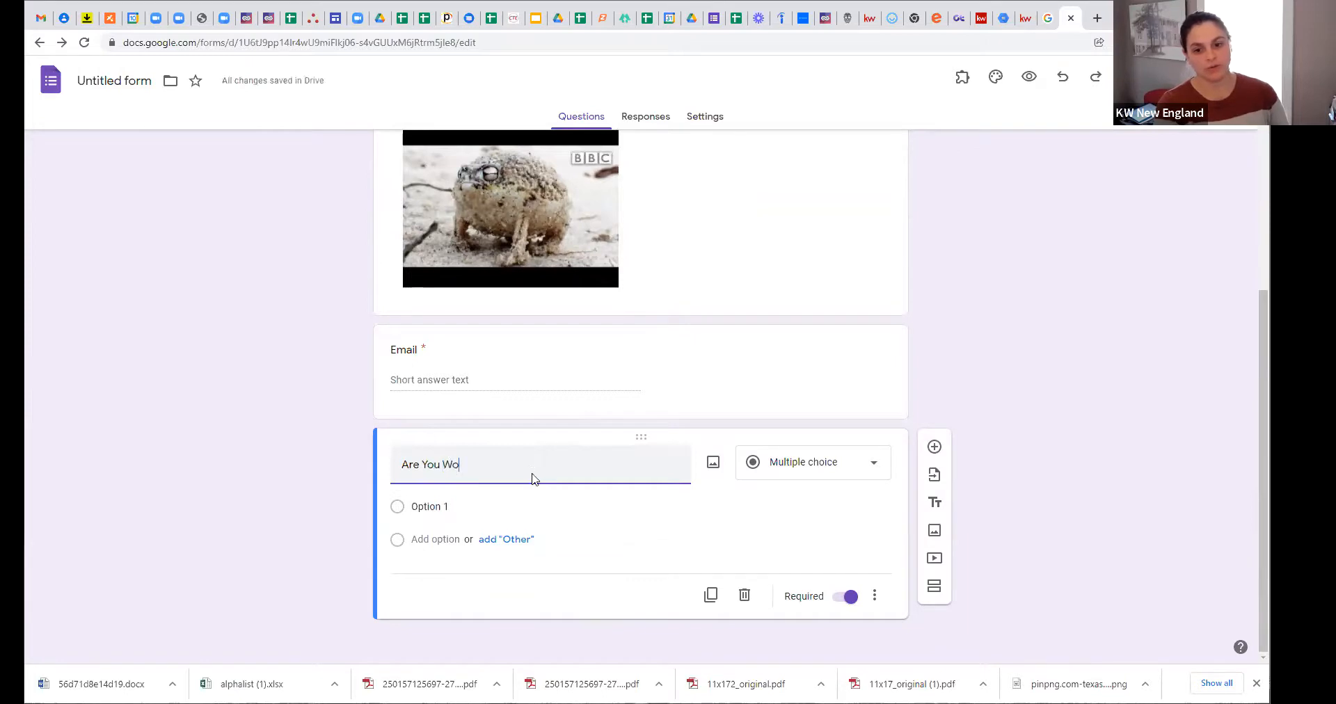
pyautogui.write('rking W')
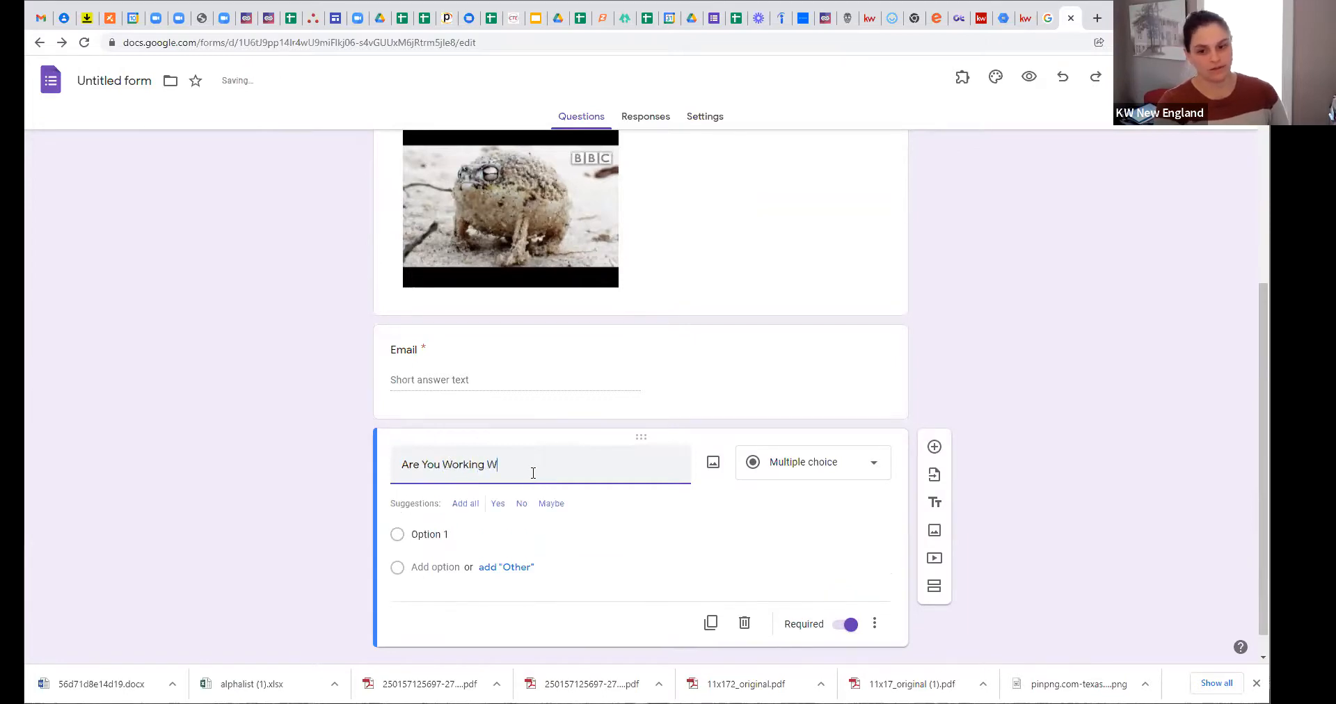
pyautogui.write('ith A Realtor')
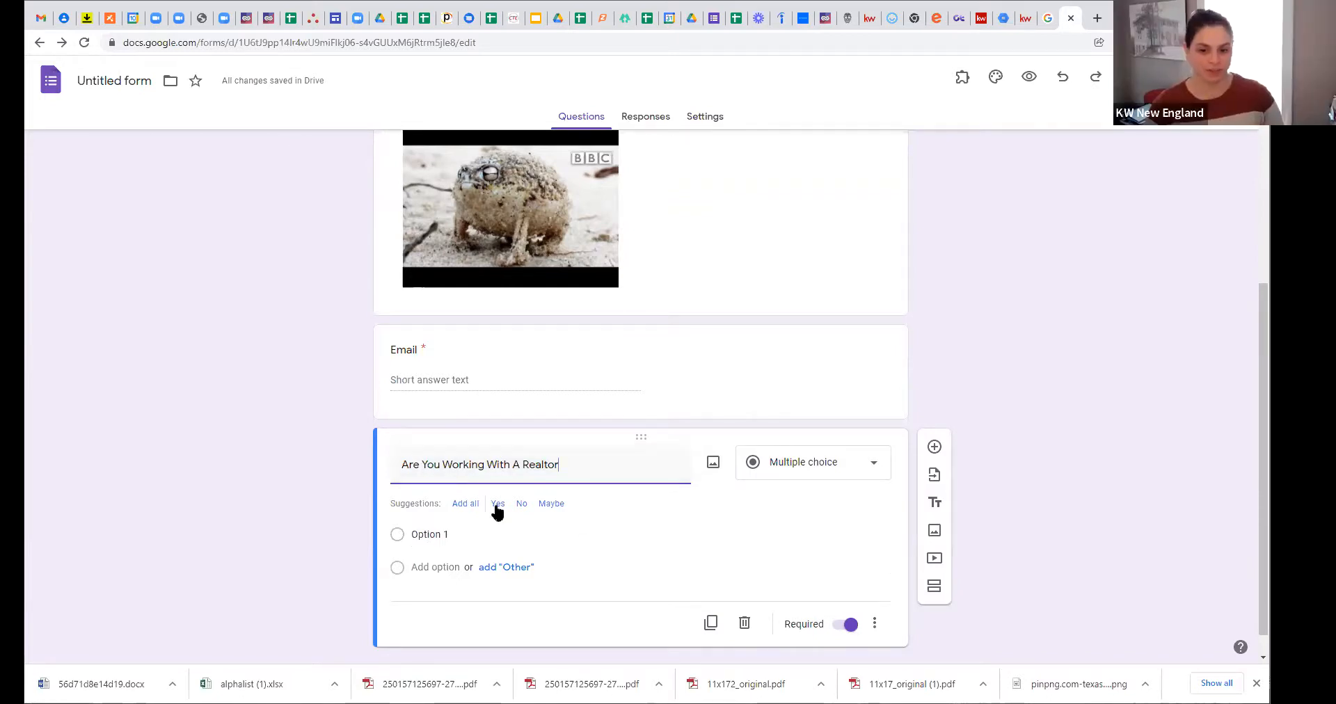
pyautogui.click(499, 505)
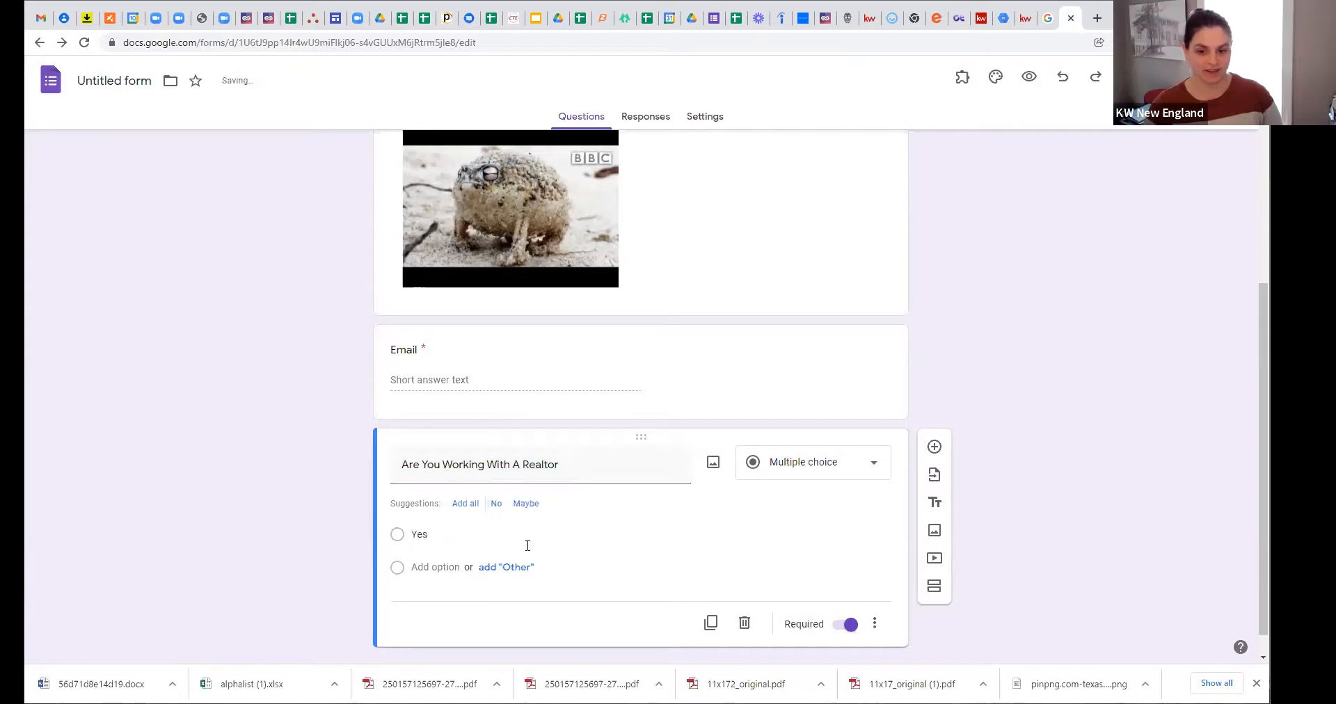
pyautogui.click(498, 504)
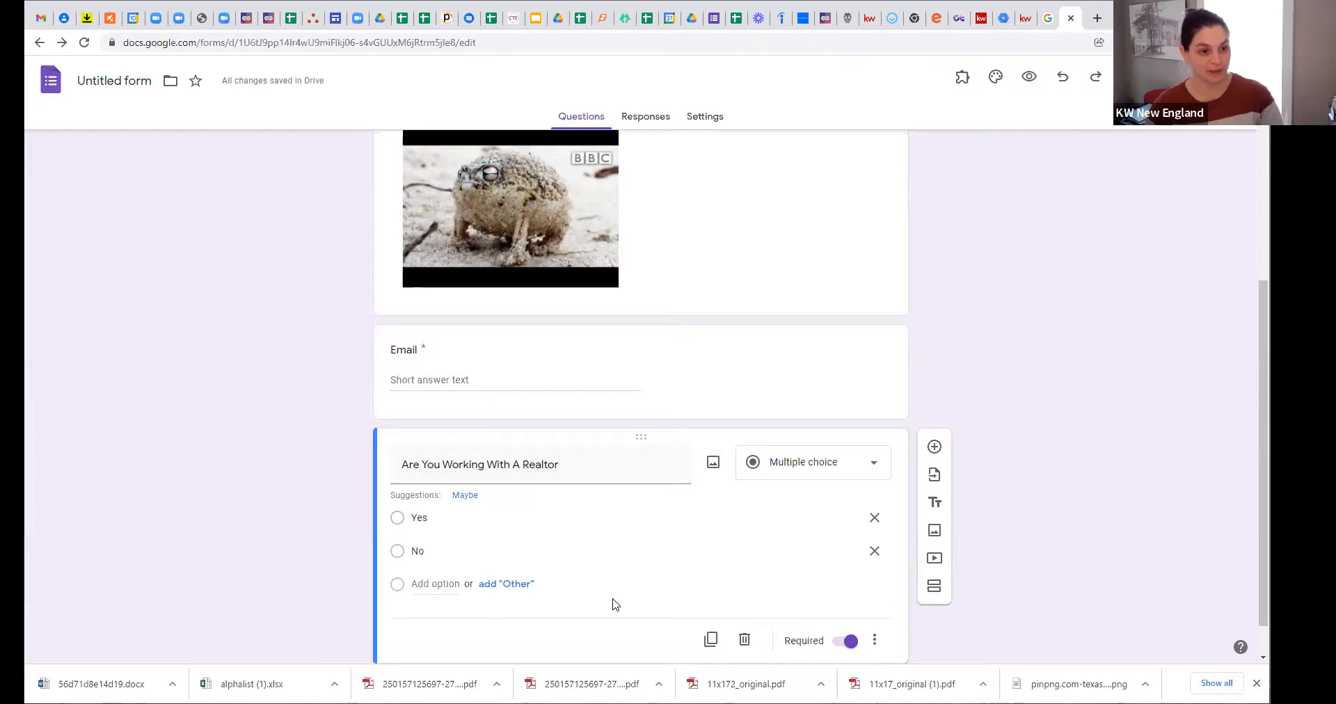
pyautogui.scroll(-1, 615, 602)
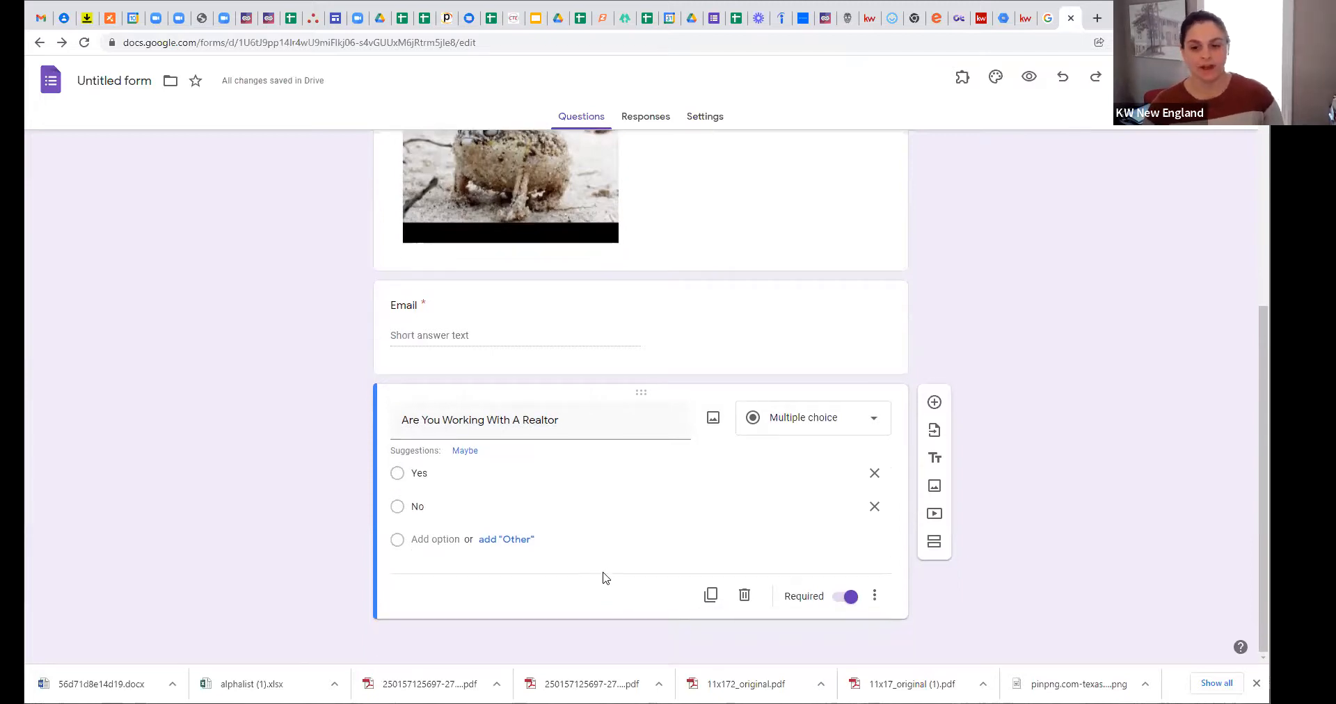
# Step: Add a 'Phone Number' question below the Realtor question
pyautogui.click(933, 402)
pyautogui.write('Phone Number')
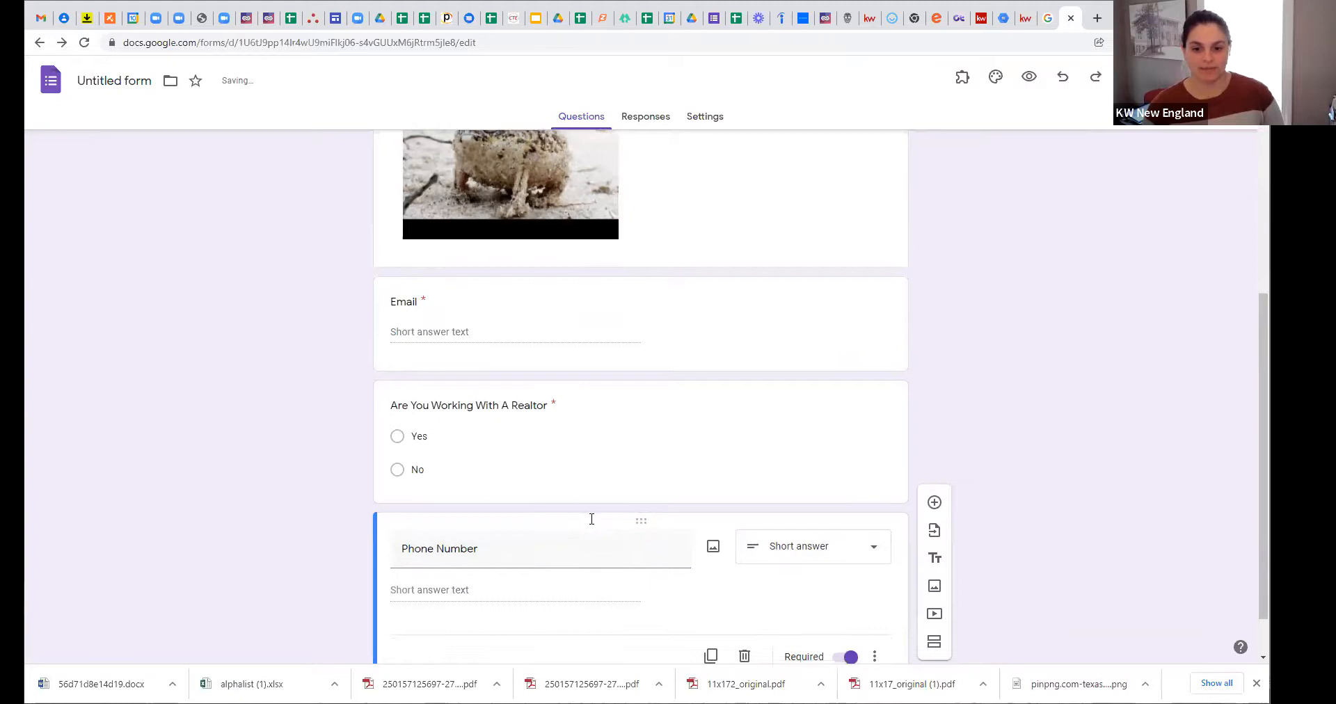
pyautogui.scroll(-1, 590, 519)
pyautogui.scroll(1, 650, 438)
pyautogui.scroll(-1, 707, 443)
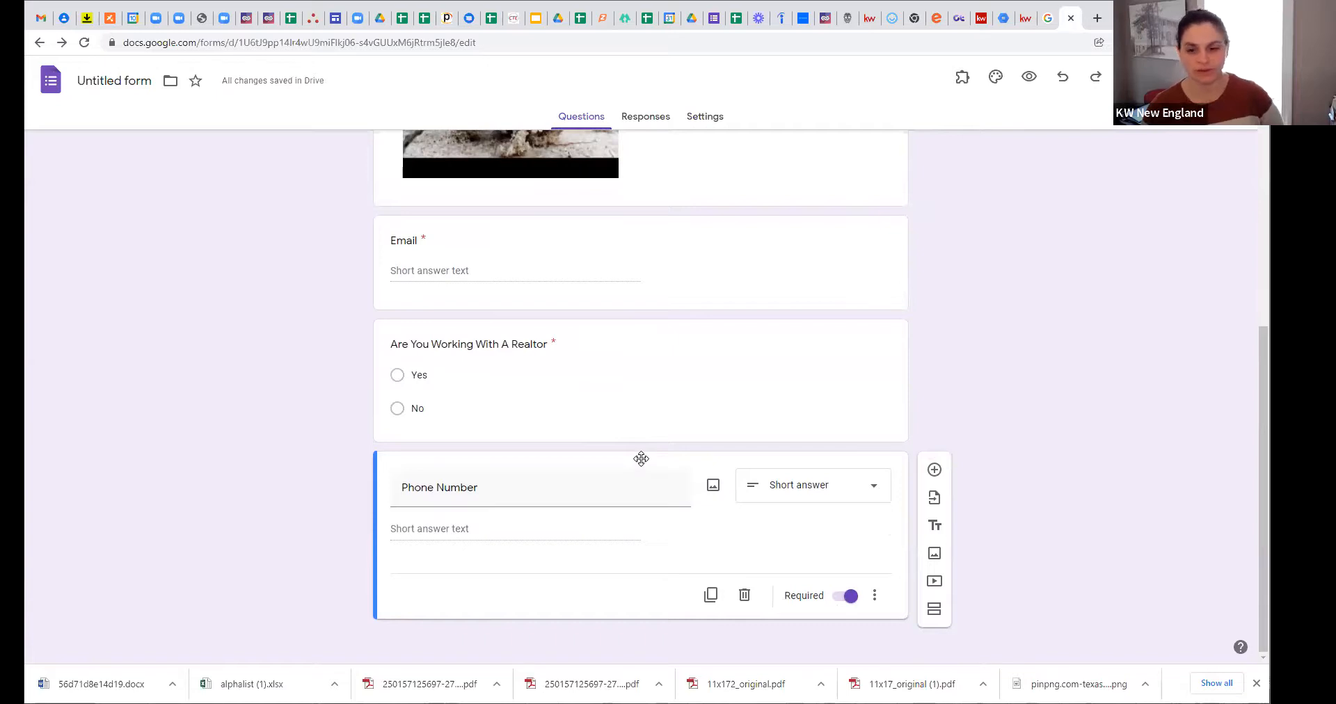
# Step: Move Phone Number above Email and add a new question after the Realtor question
pyautogui.moveTo(638, 456); pyautogui.dragTo(606, 290)
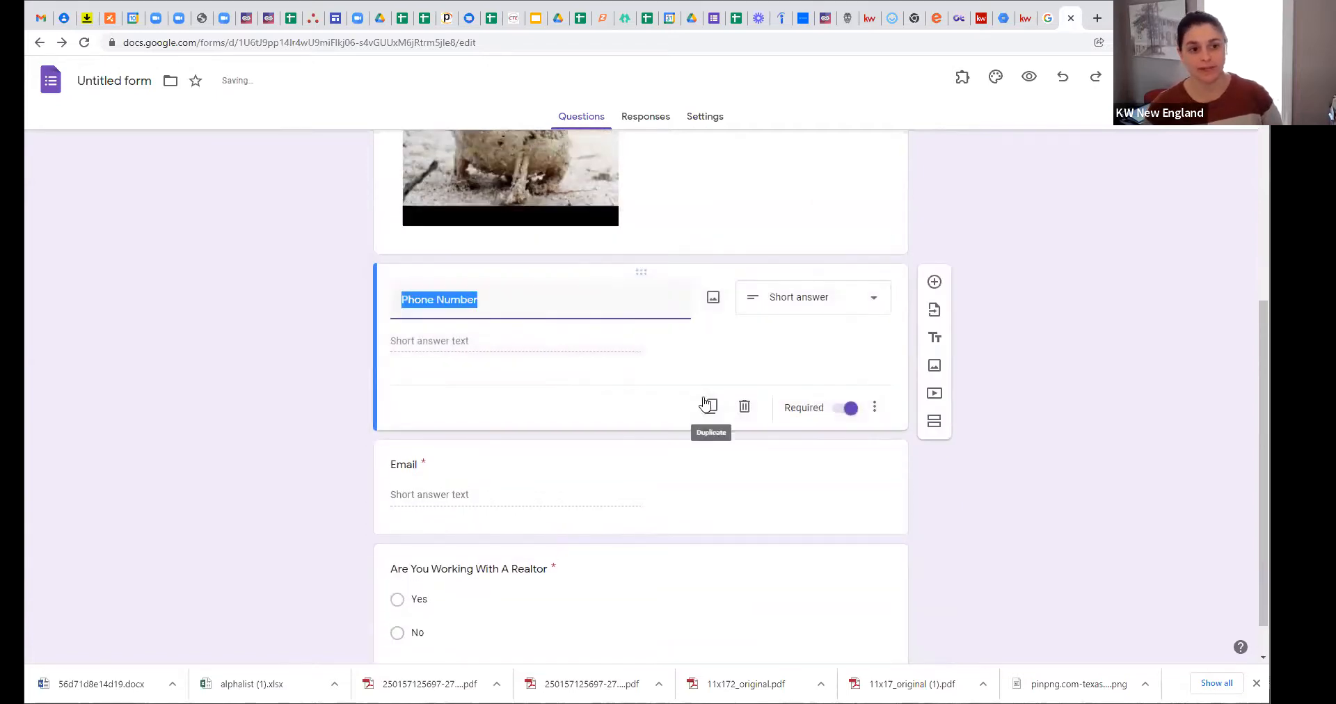
pyautogui.scroll(-1, 995, 353)
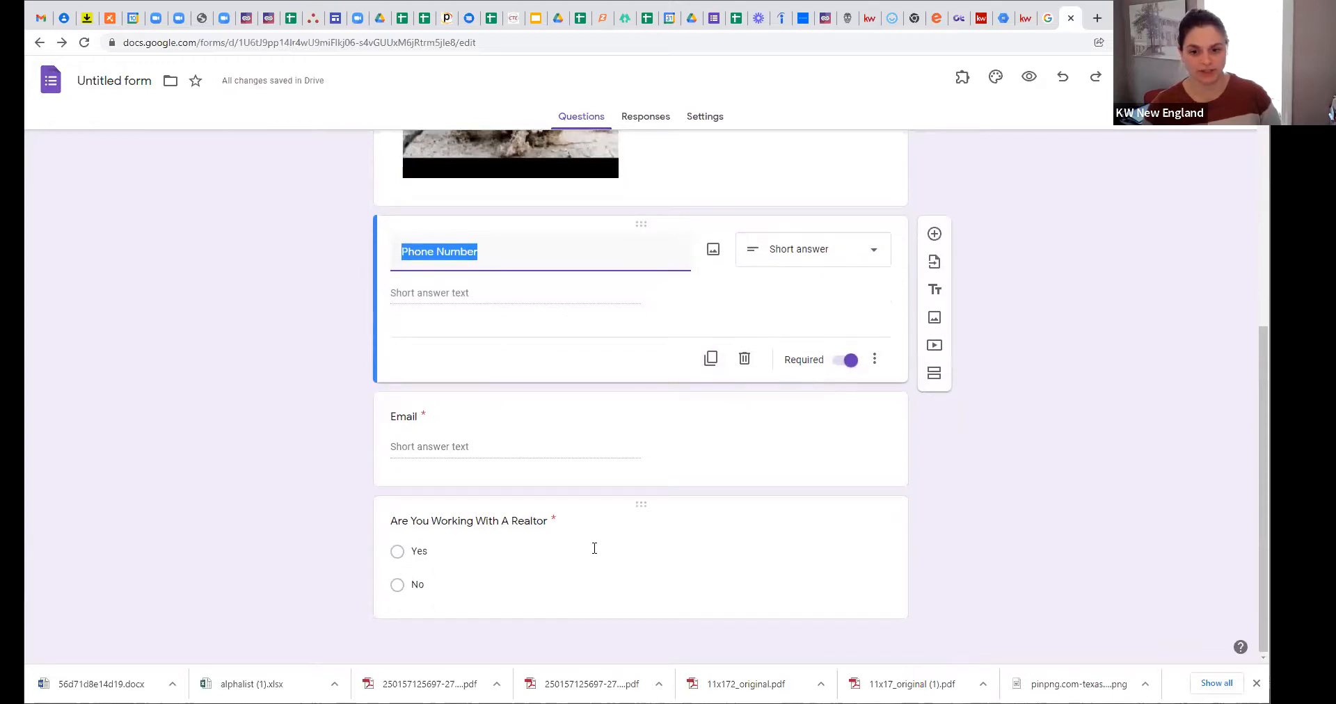
pyautogui.click(933, 565)
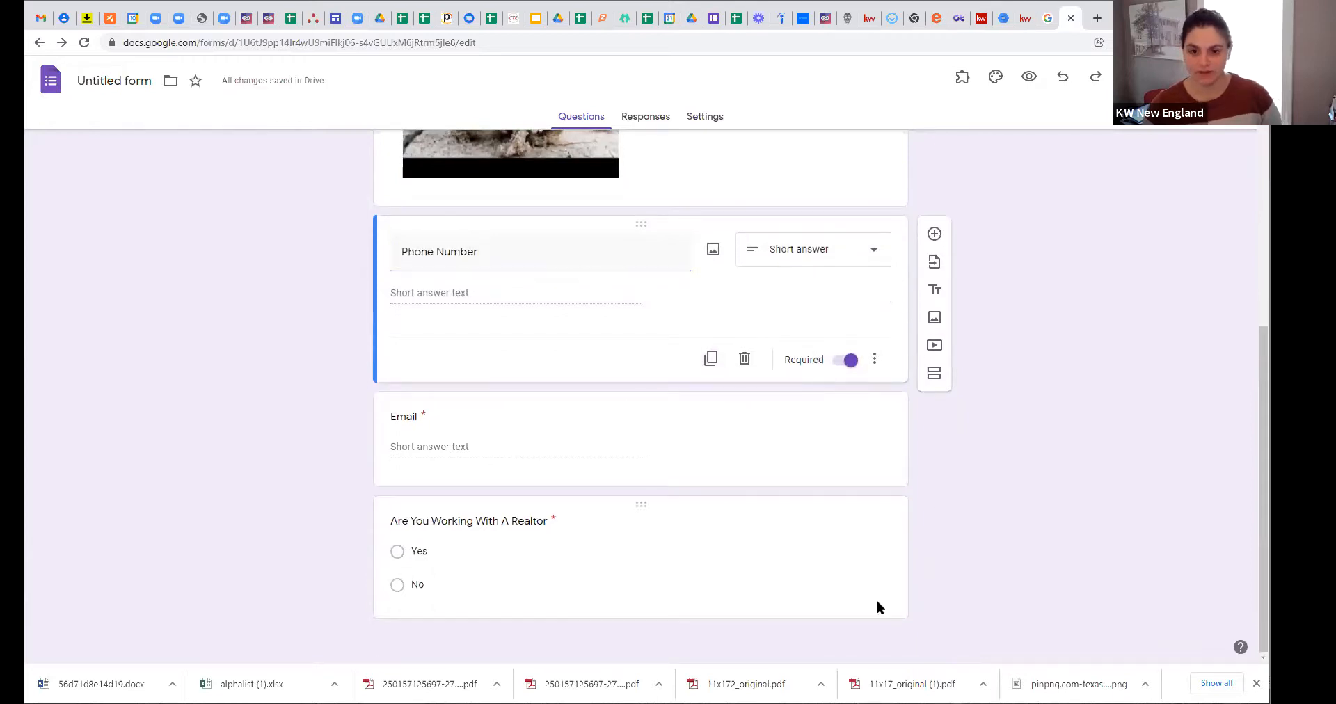
pyautogui.click(857, 503)
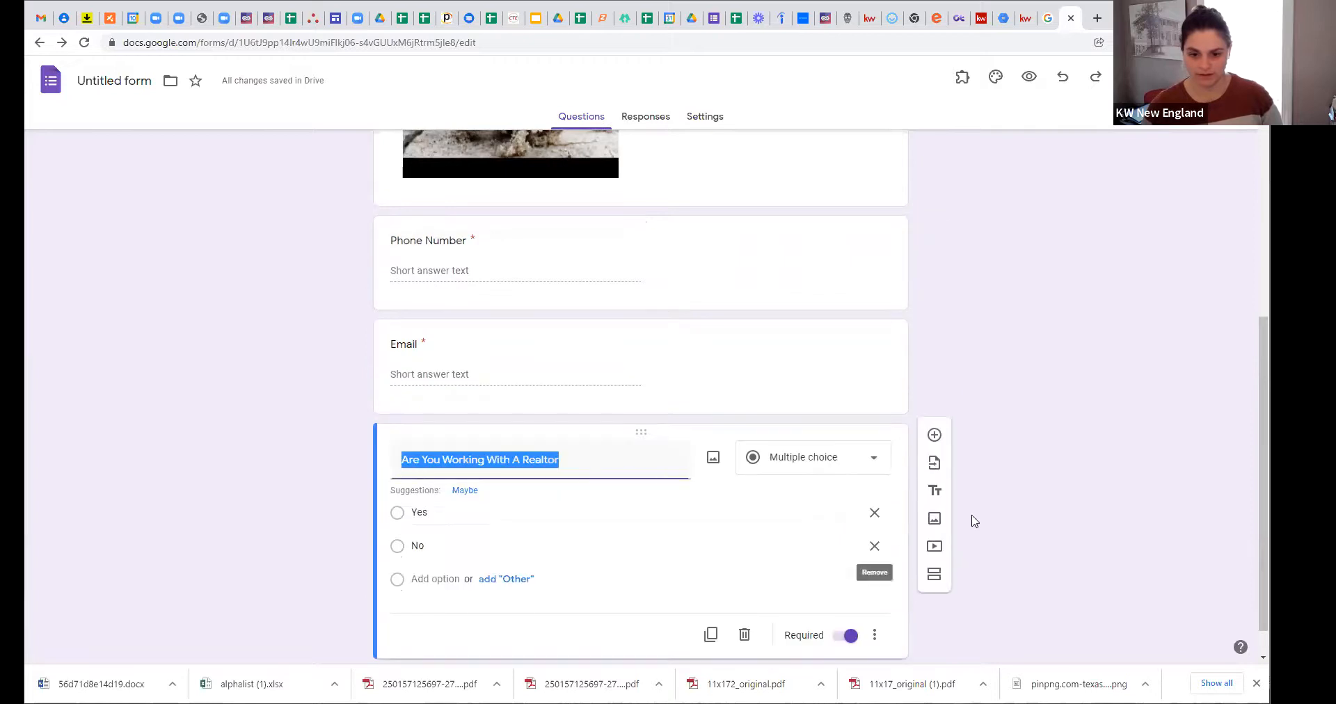
pyautogui.click(934, 407)
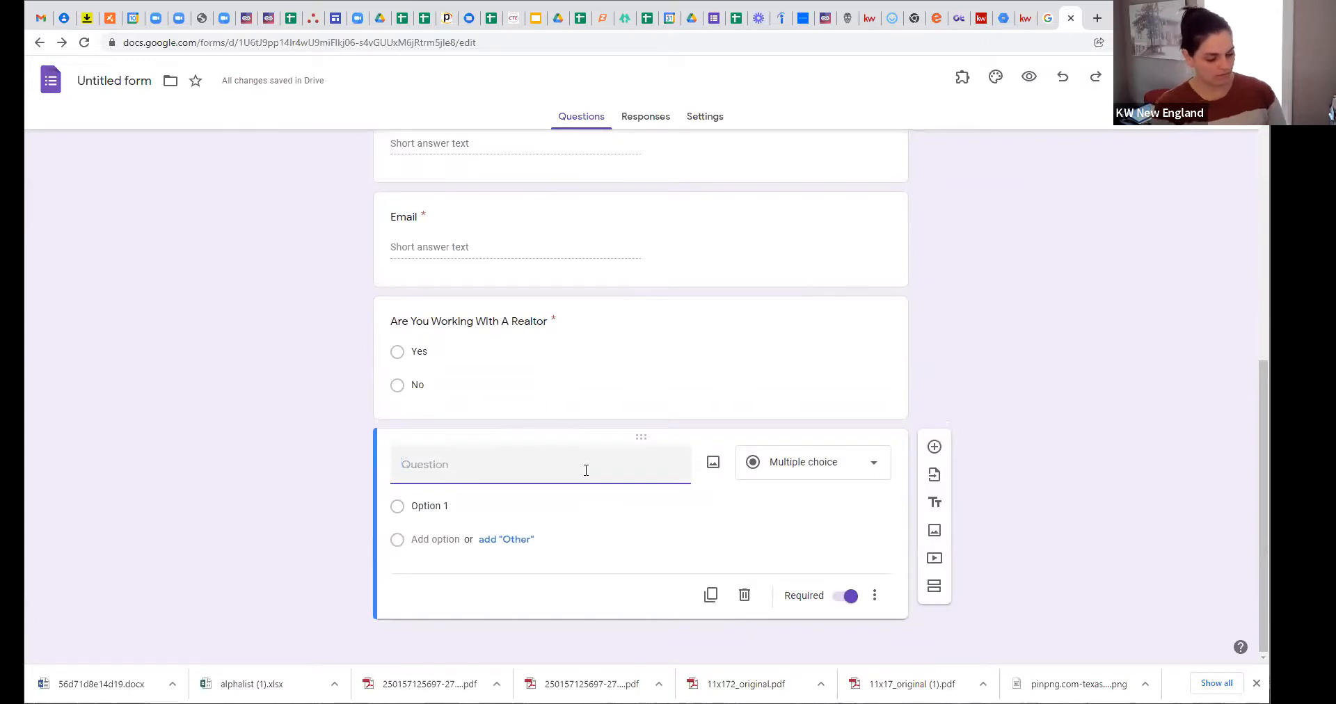
# Step: Make the new question a short-answer 'How Long have you been looking at properties'
pyautogui.write('How ')
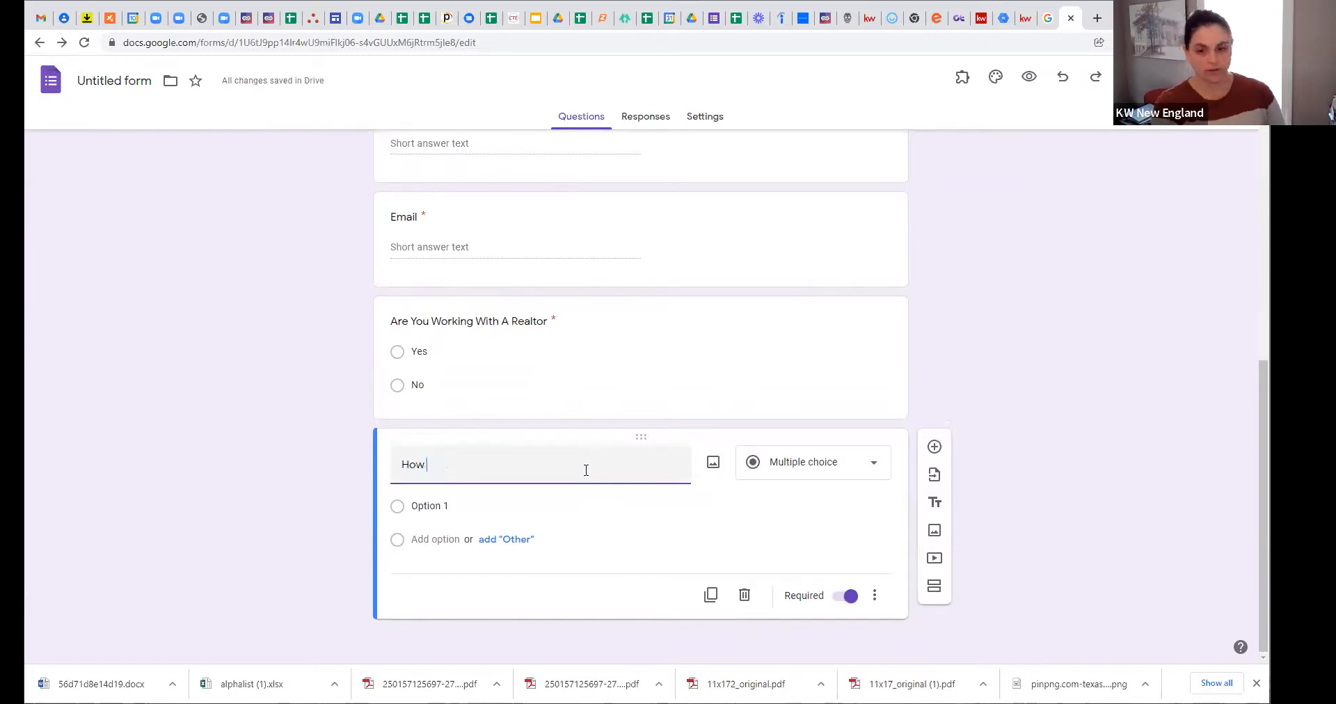
pyautogui.write('Long have')
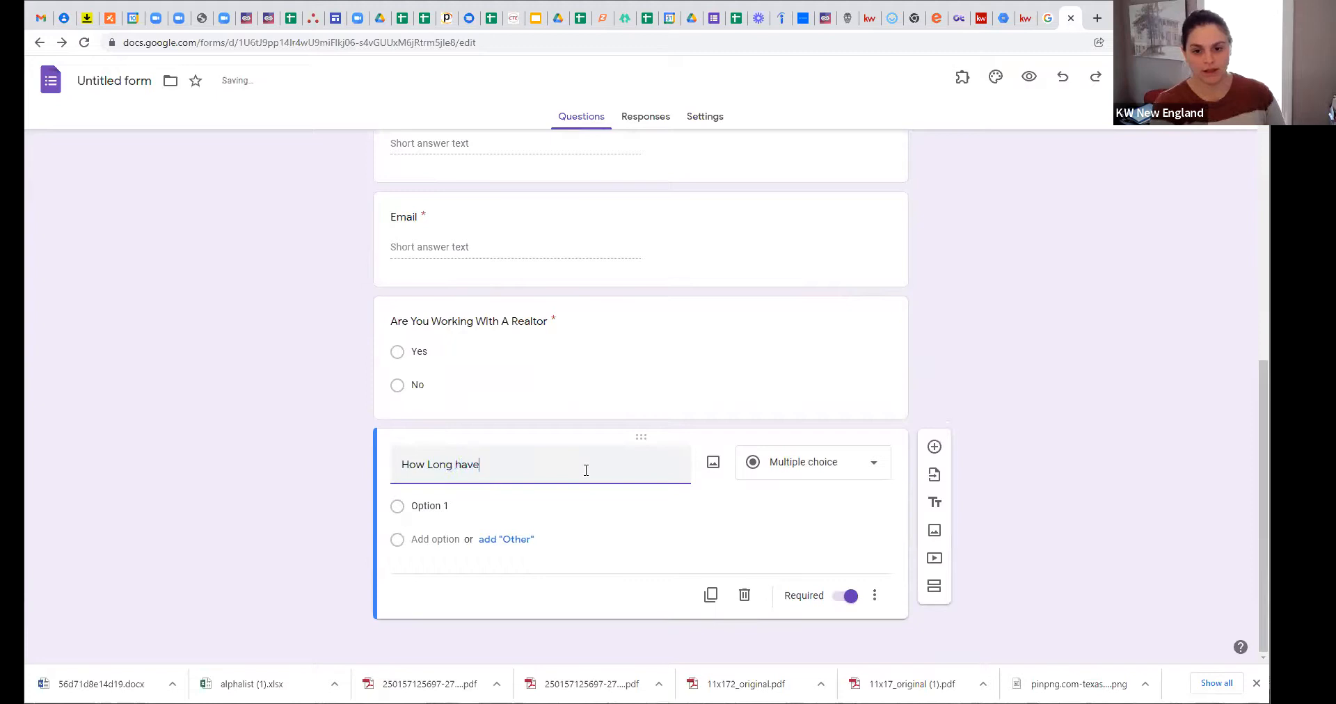
pyautogui.write(' you been looki')
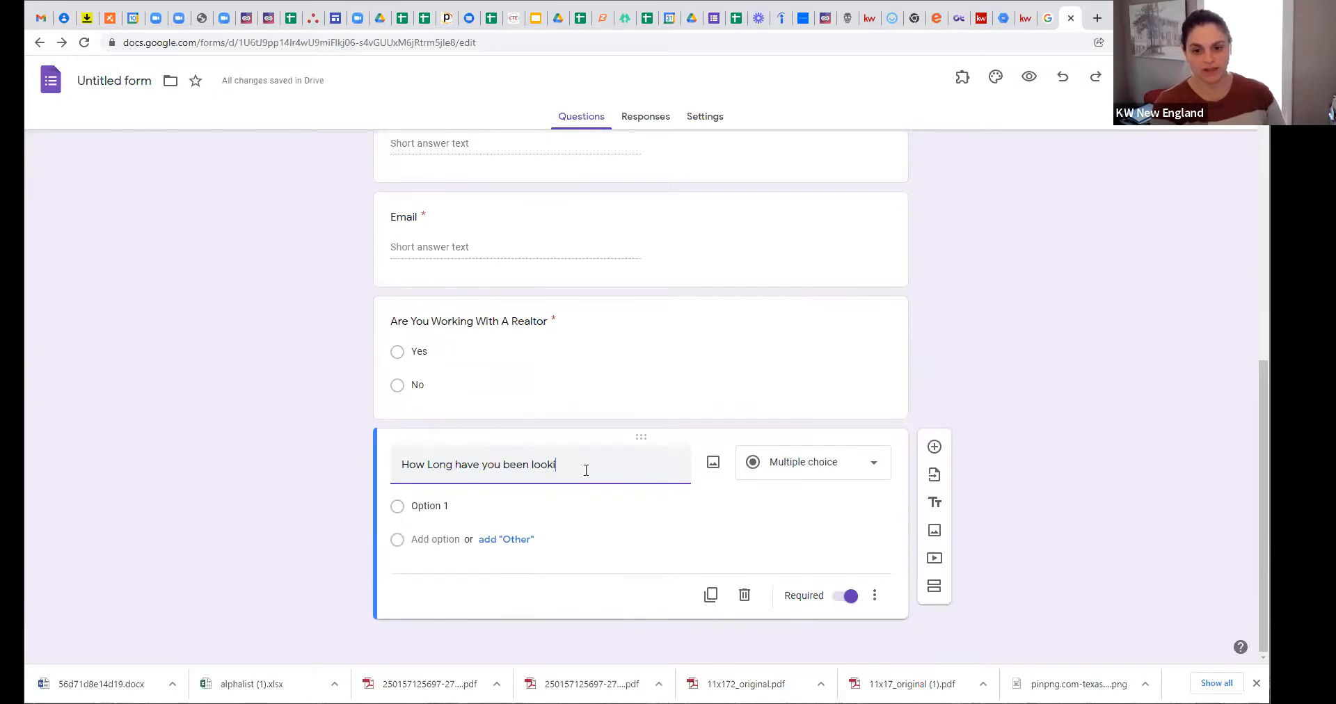
pyautogui.write('ng at aroperty')
pyautogui.press('BackSpace')
pyautogui.write('ies')
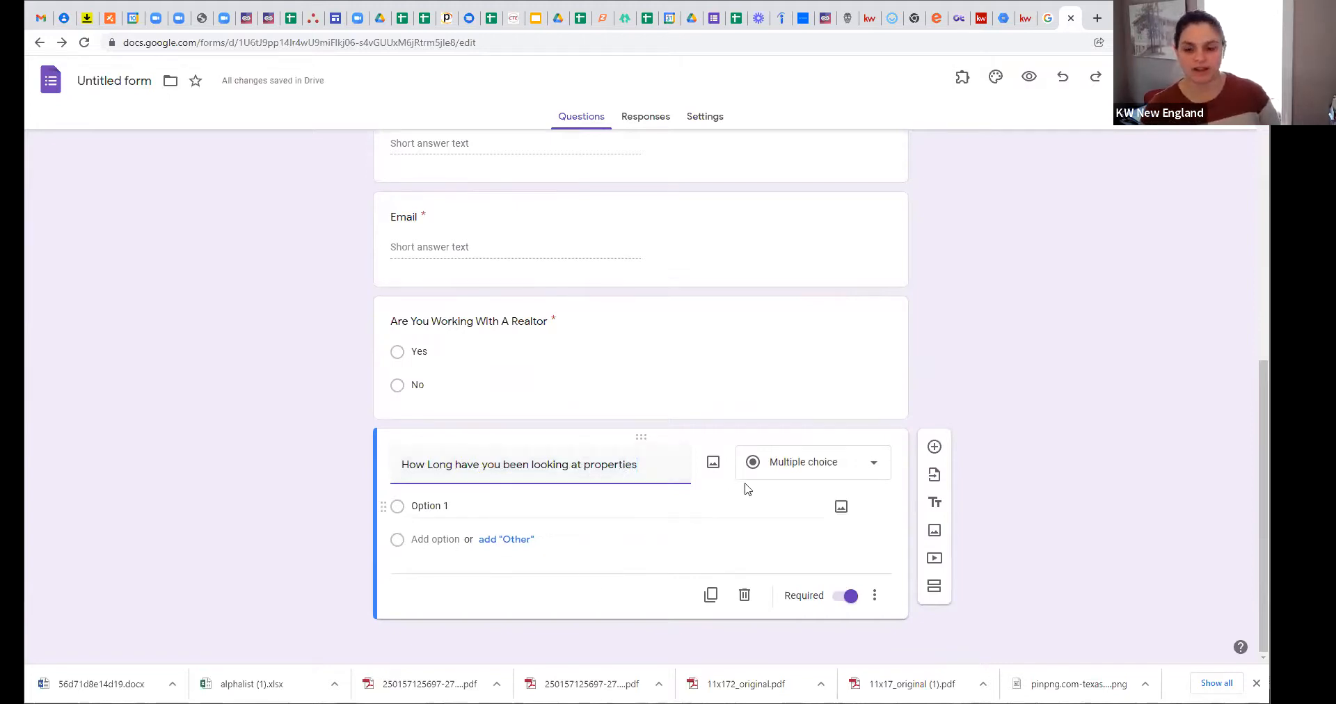
pyautogui.click(787, 473)
pyautogui.click(797, 243)
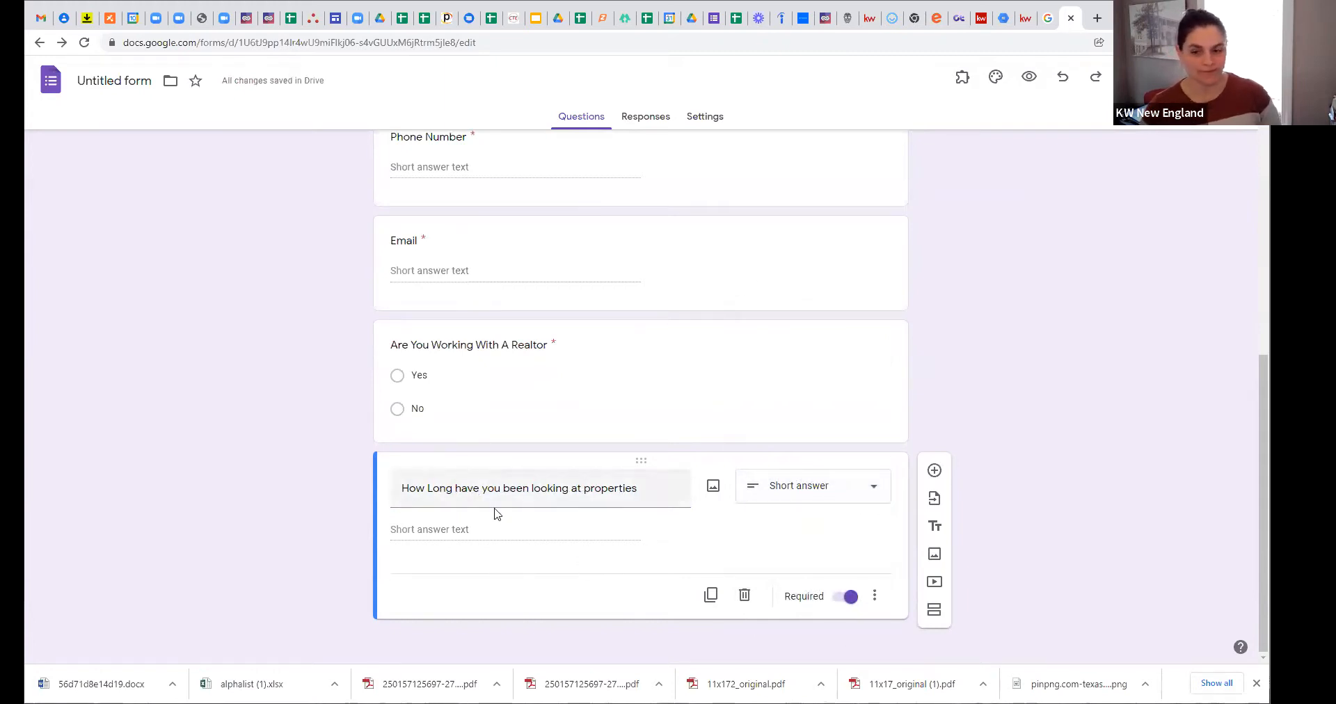
# Step: Delete the extra blank questions added below it
pyautogui.click(934, 471)
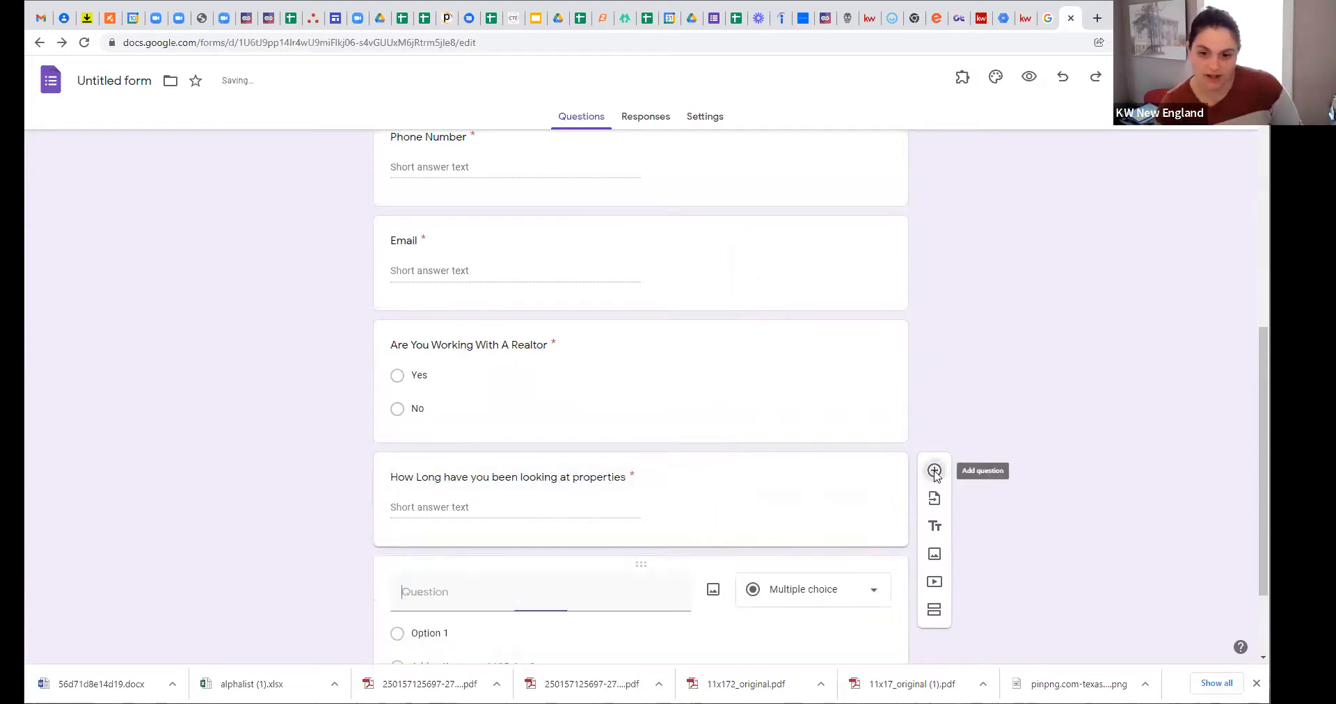
pyautogui.click(744, 595)
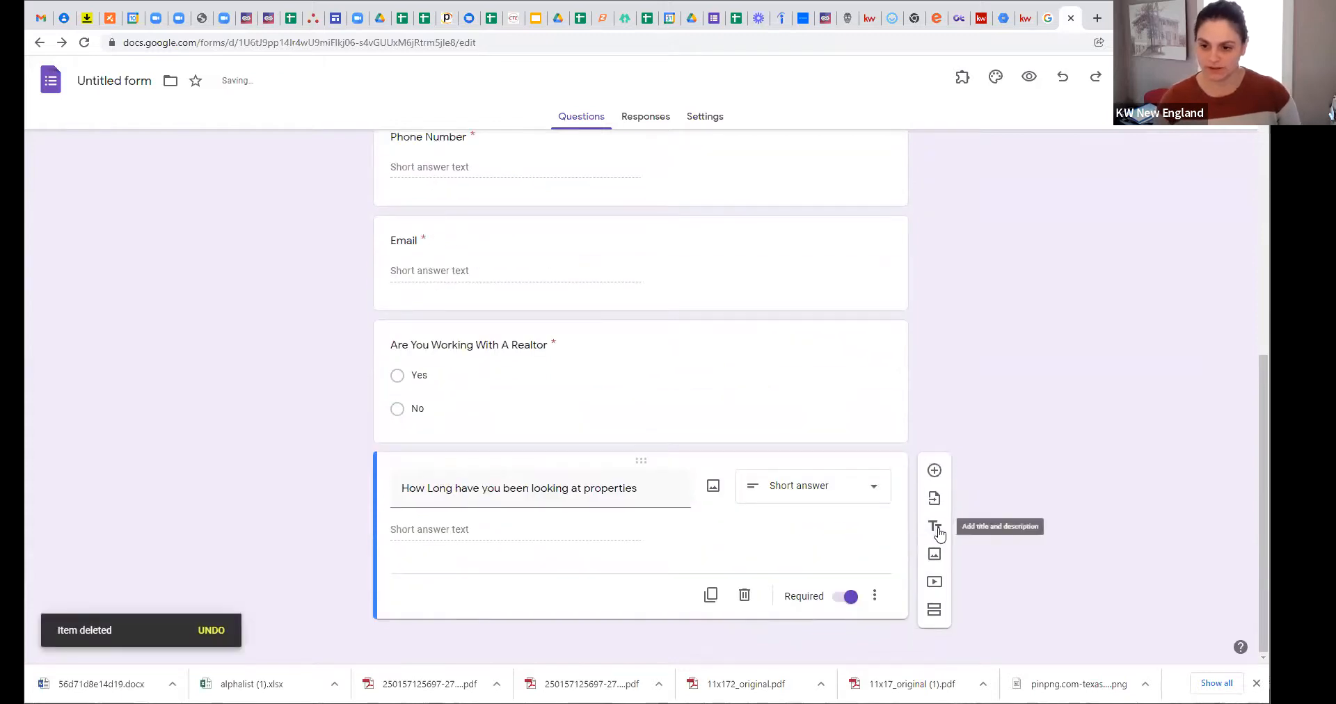
pyautogui.click(934, 471)
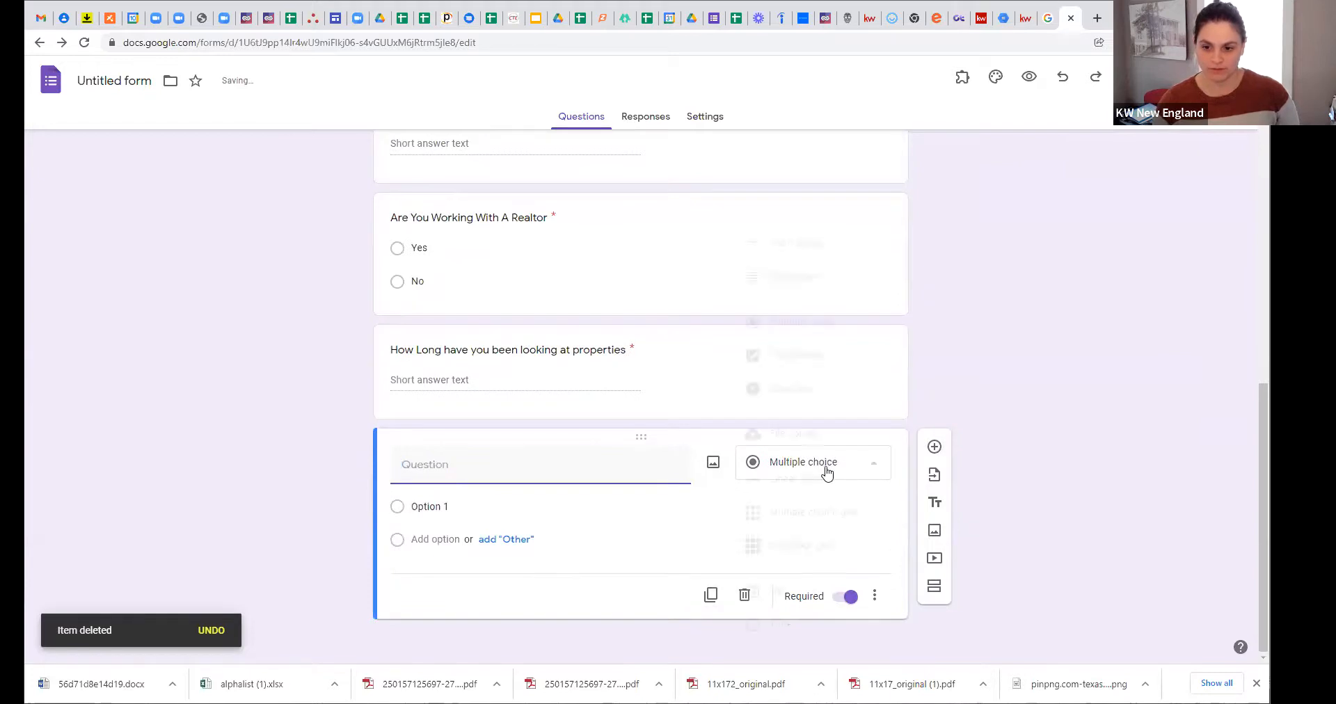
pyautogui.click(824, 465)
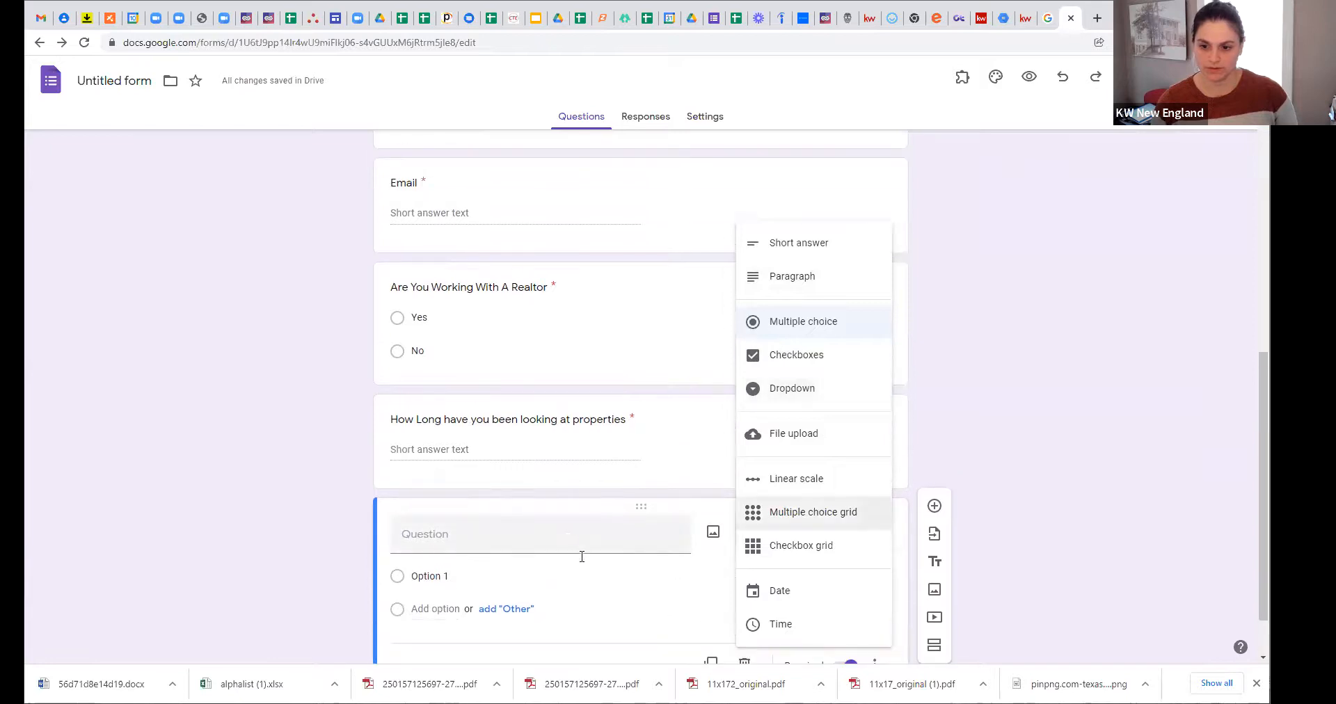
pyautogui.click(696, 546)
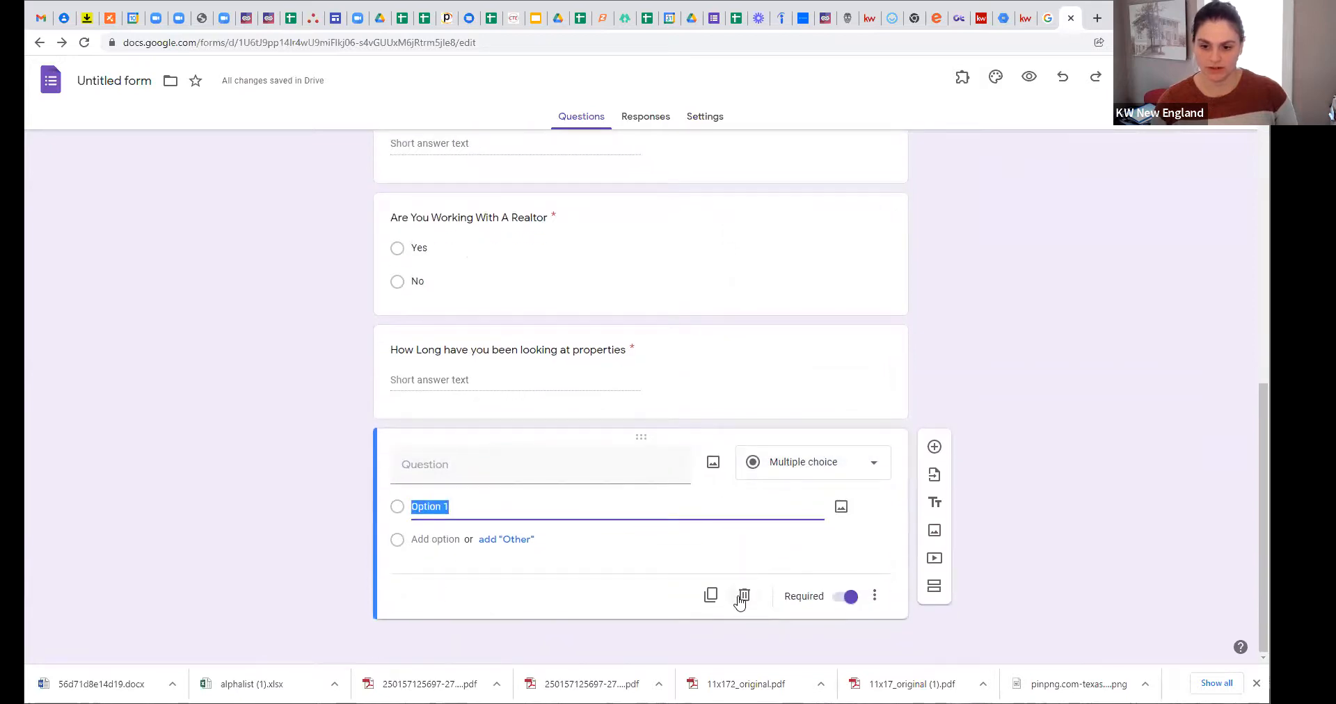
pyautogui.click(743, 629)
pyautogui.scroll(10, 604, 565)
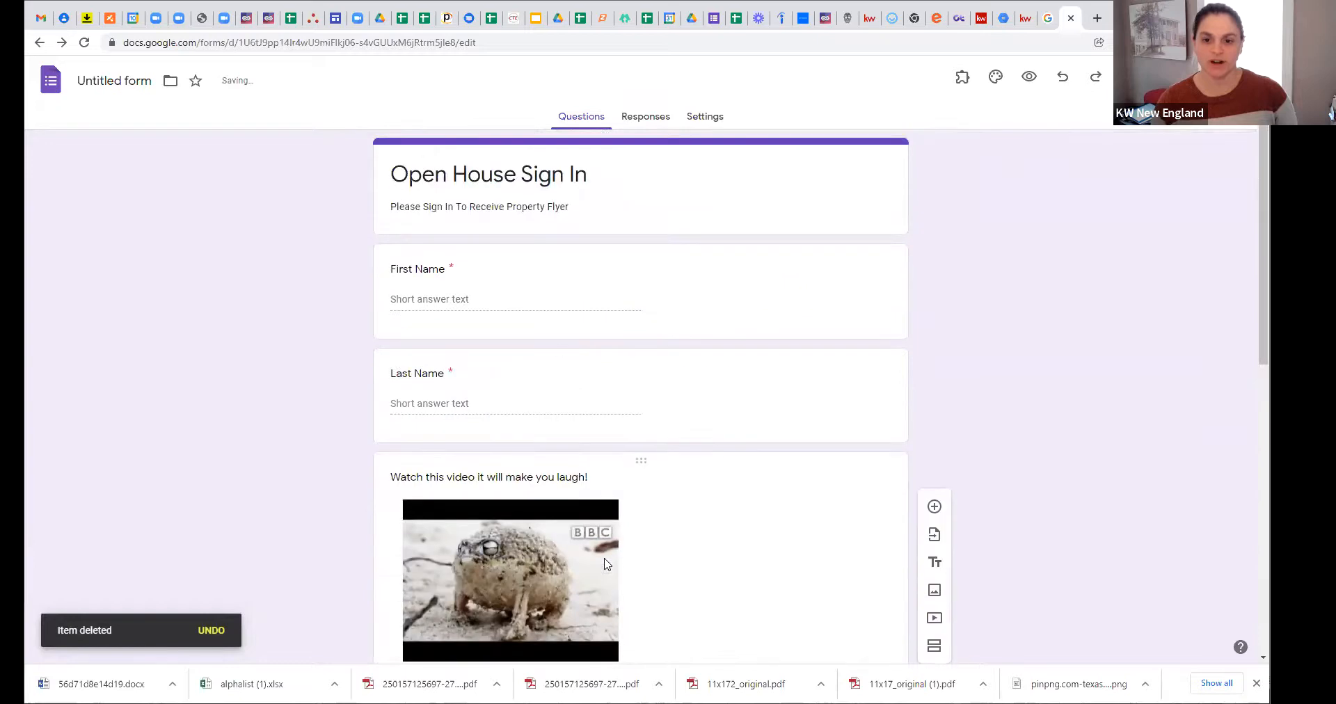
# Step: Add a description line consenting to contact by the listing agent, noting it's not a solicitation
pyautogui.click(581, 221)
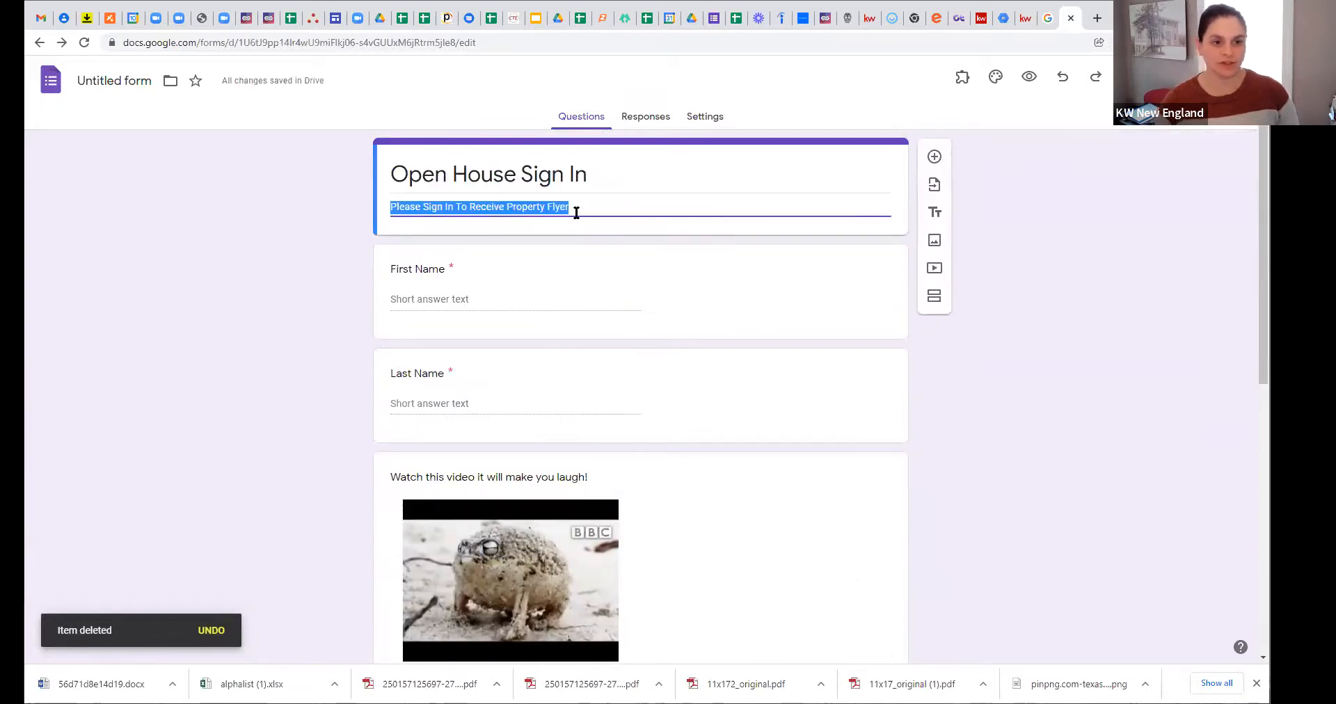
pyautogui.click(609, 217)
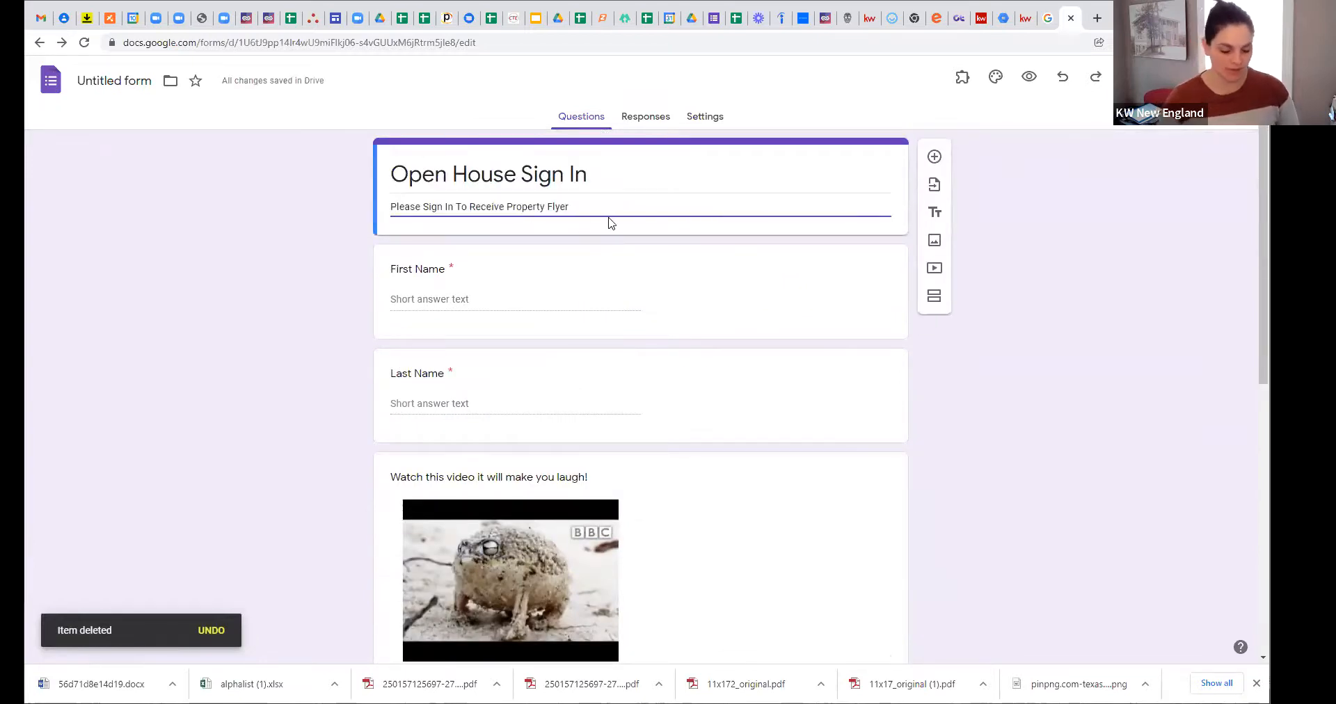
pyautogui.press('Return')
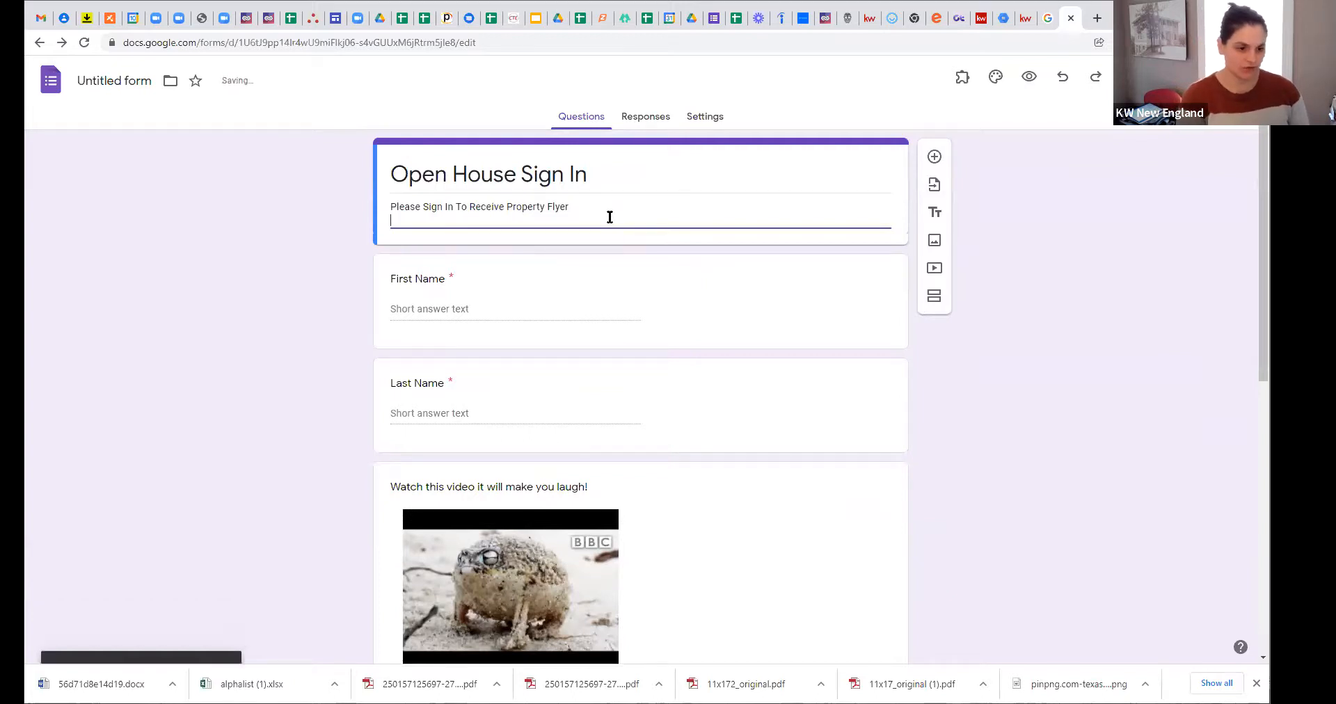
pyautogui.write('By submi')
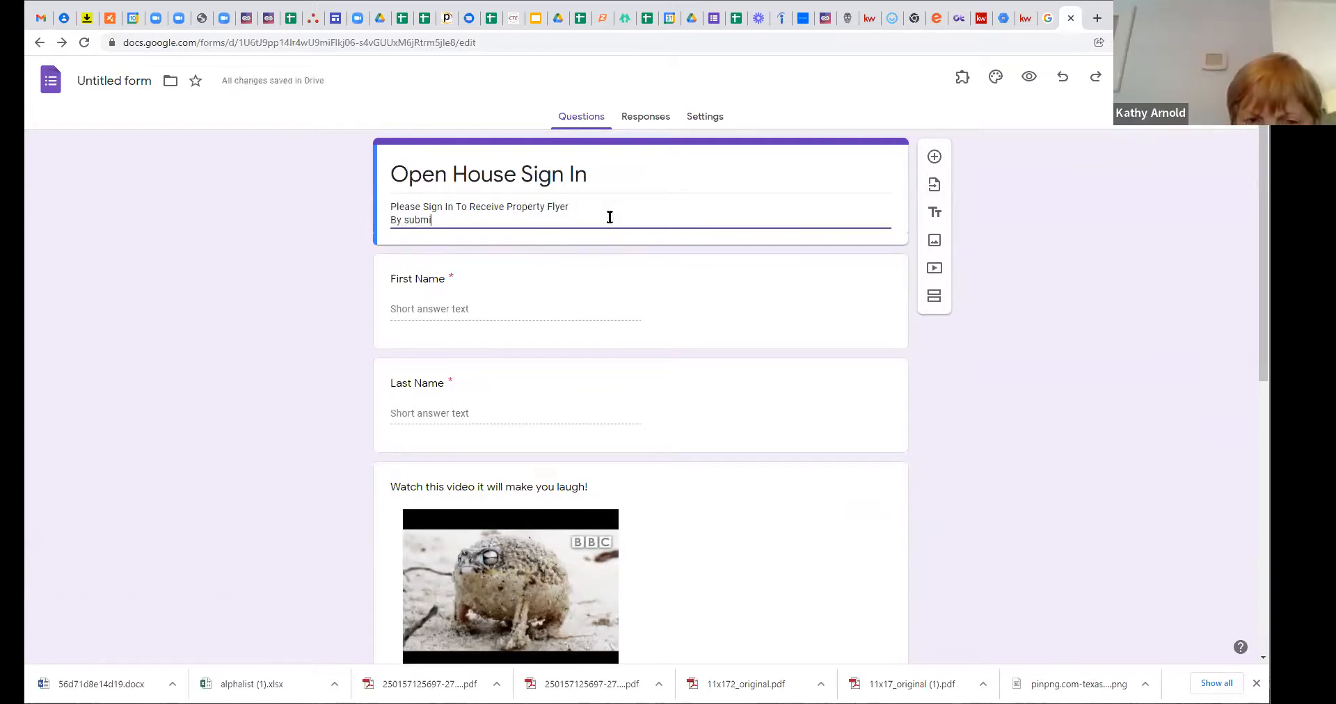
pyautogui.write('tting my informatio')
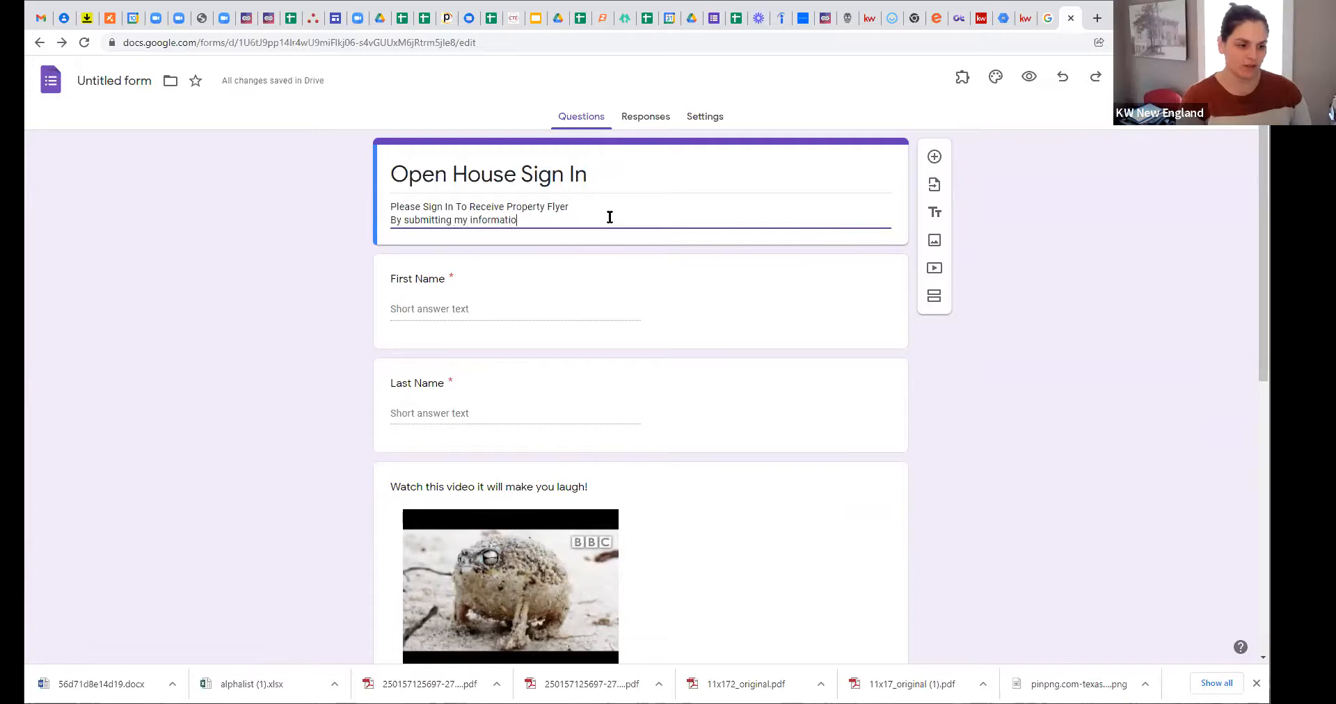
pyautogui.write('n I agree ')
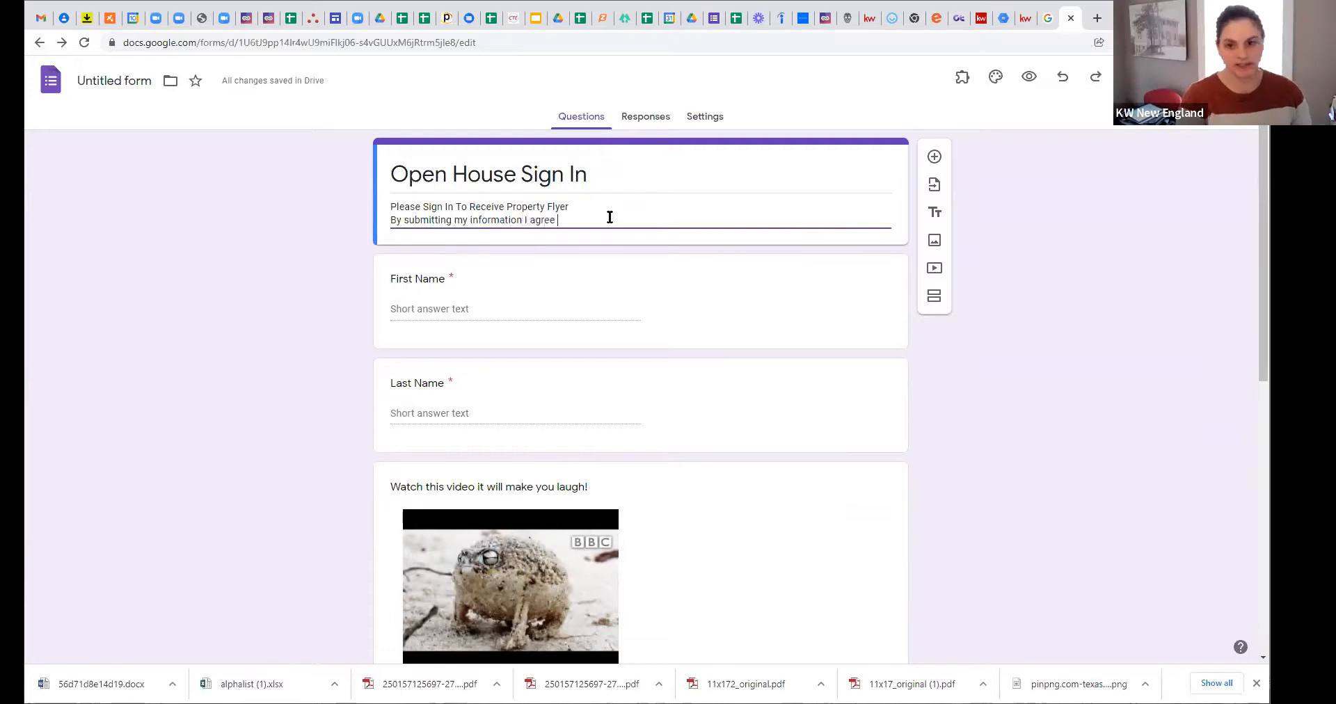
pyautogui.write('to be contact')
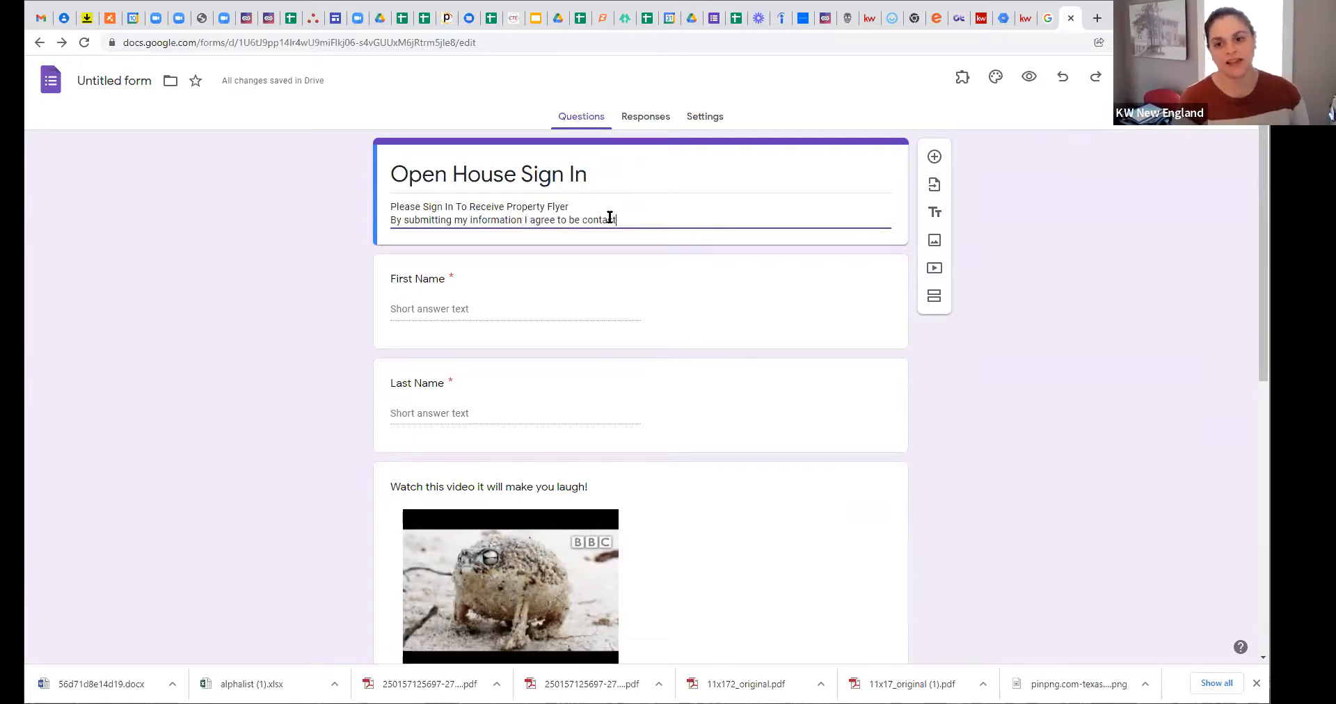
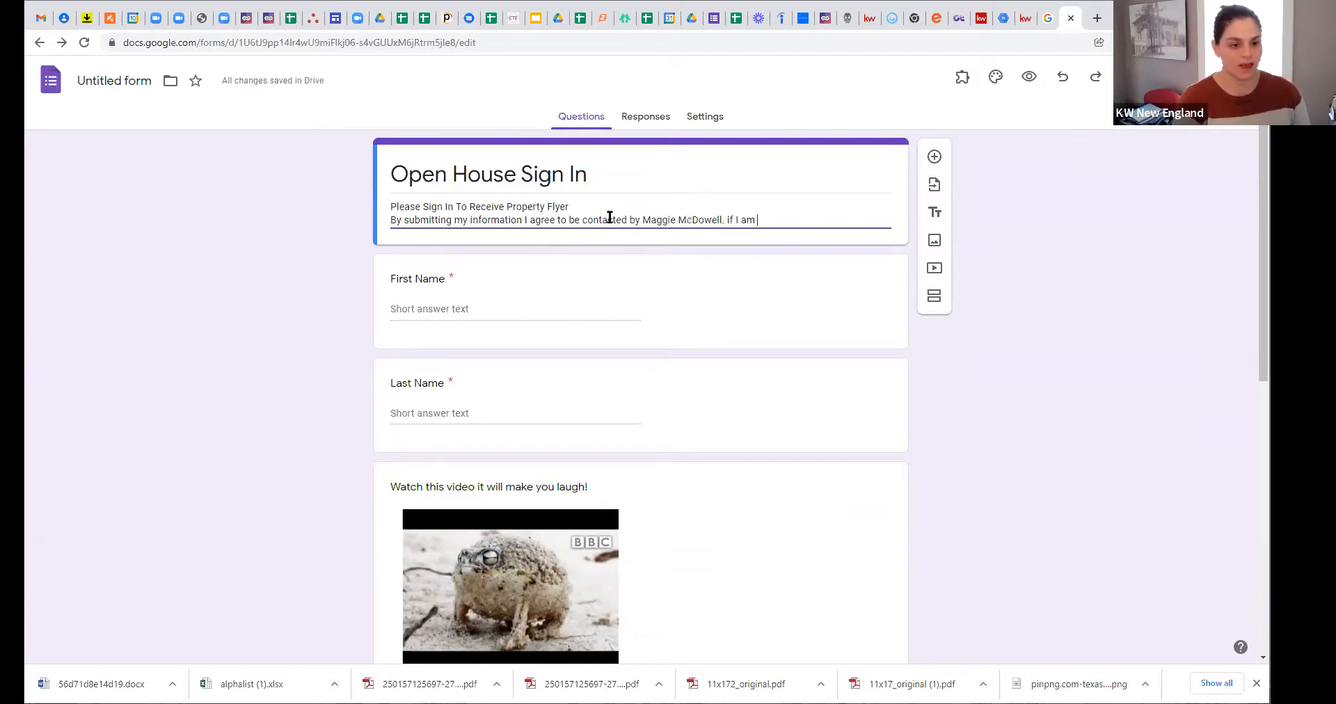
pyautogui.write('working with another')
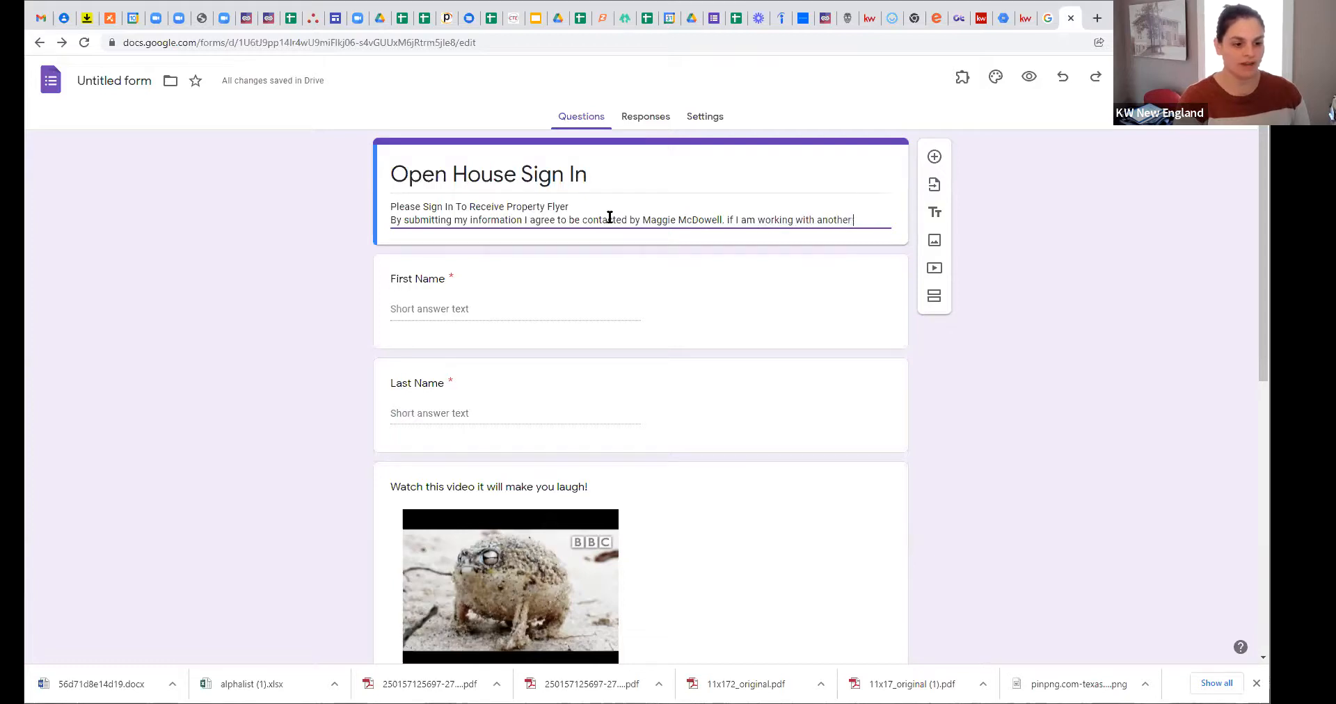
pyautogui.write(' agent, this in')
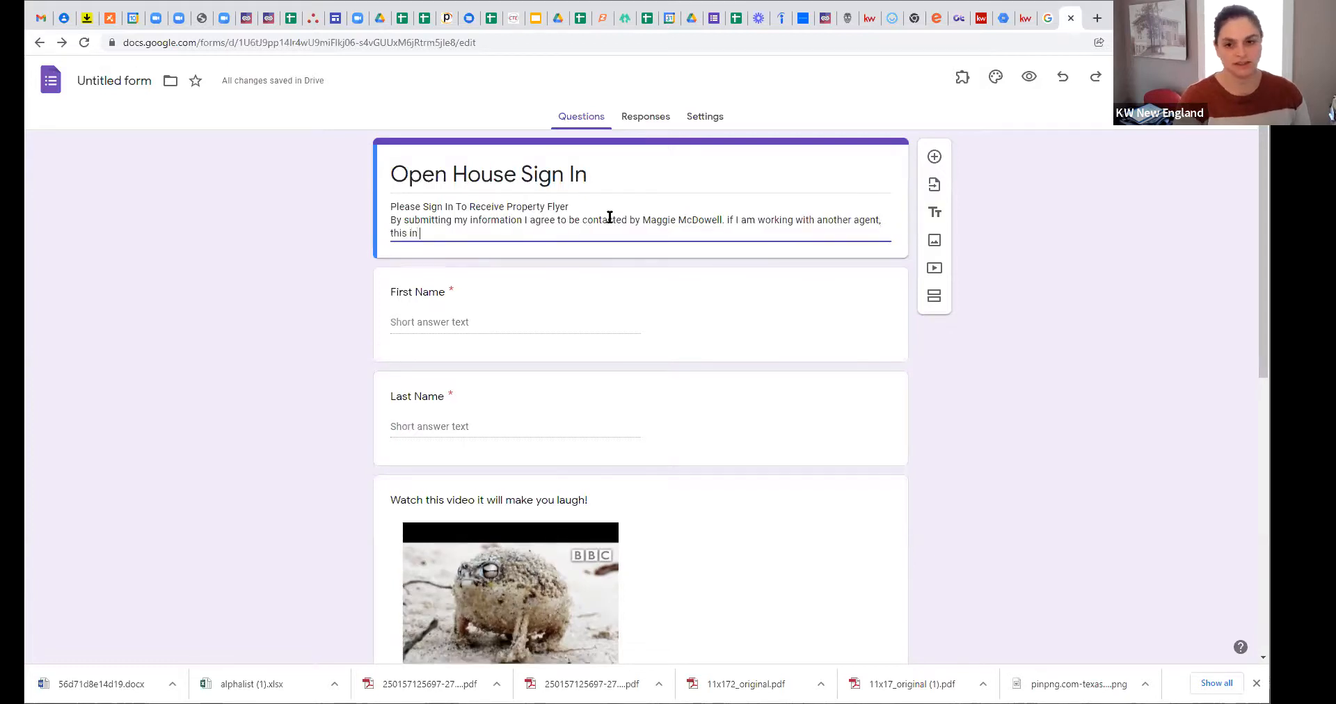
pyautogui.press('BackSpace')
pyautogui.write('s not a solicitation.')
# Step: Select portions of the consent paragraph to proofread it
pyautogui.click(722, 210)
pyautogui.moveTo(529, 235); pyautogui.dragTo(390, 220)
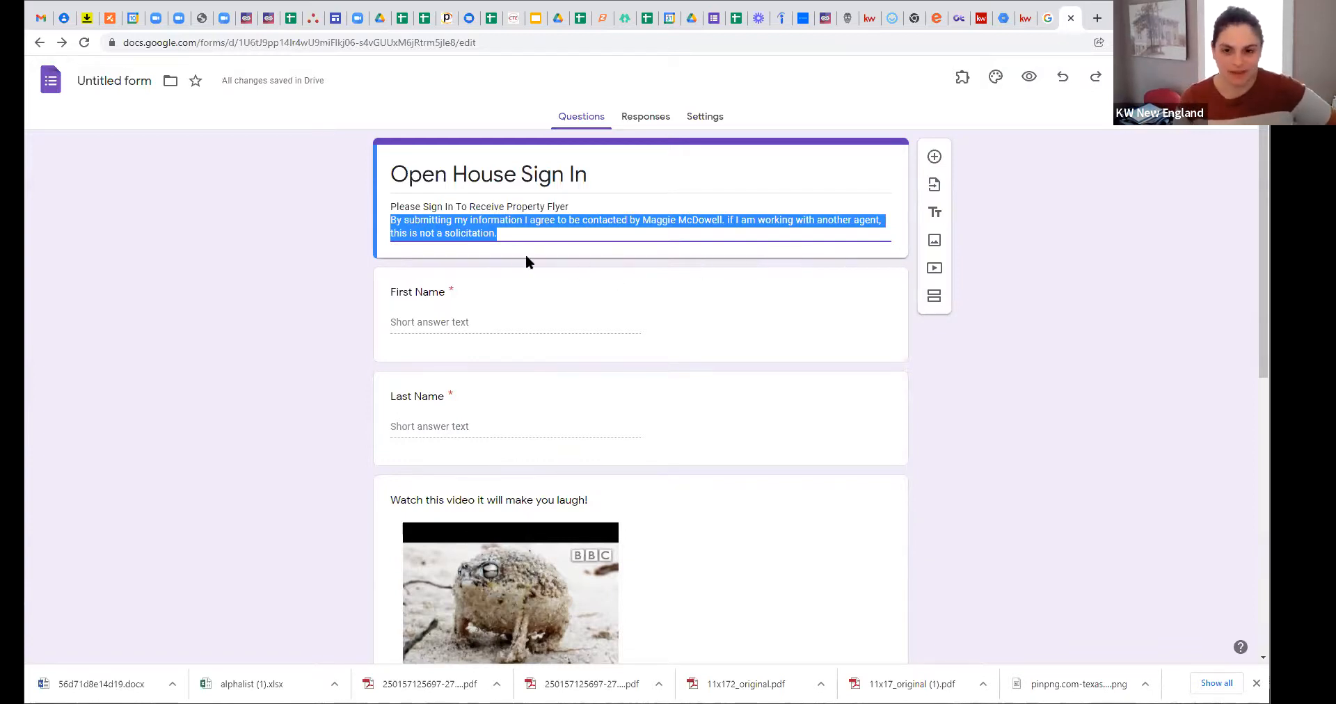
pyautogui.click(501, 228)
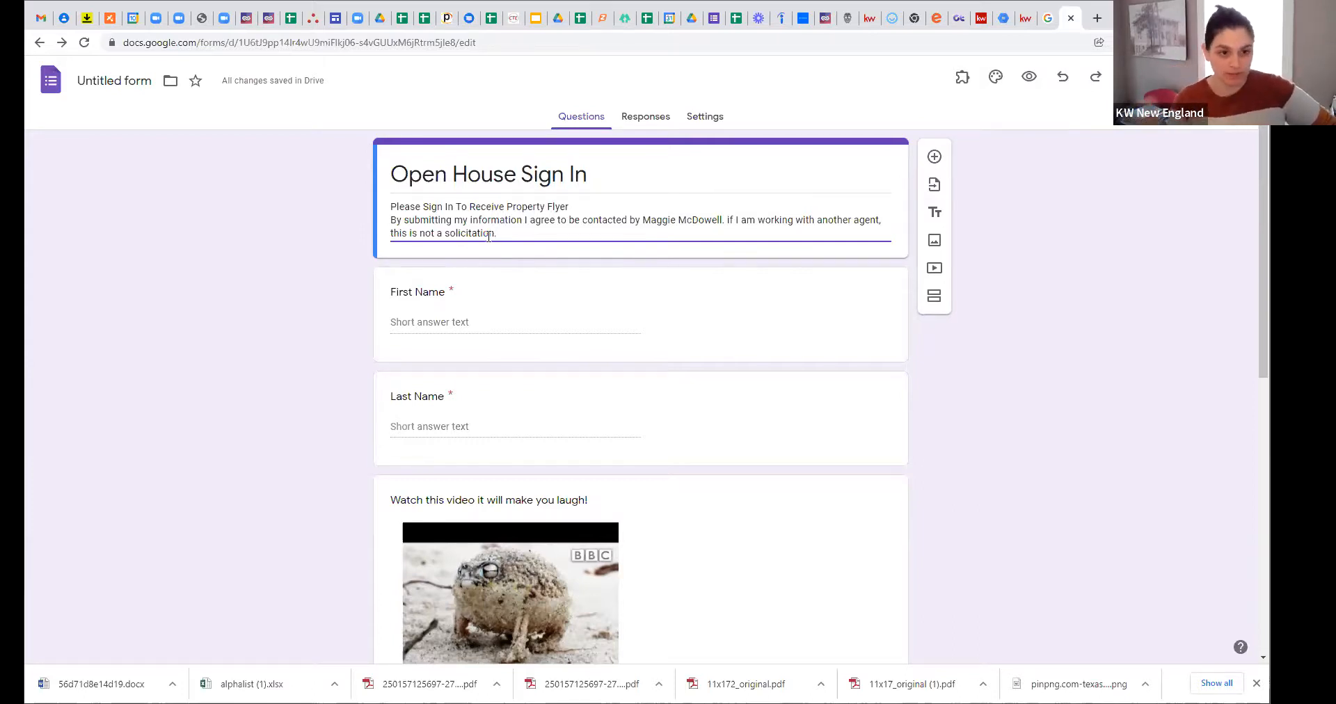
pyautogui.moveTo(700, 232); pyautogui.dragTo(485, 237)
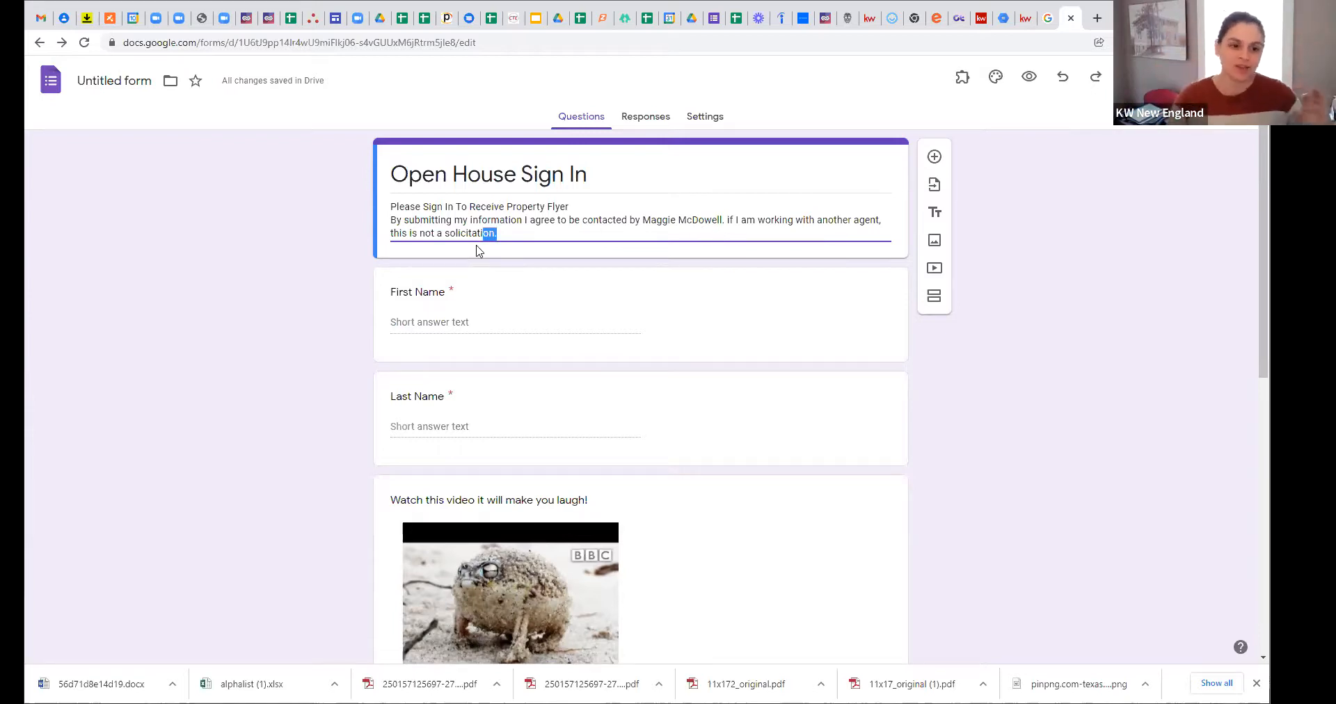
pyautogui.scroll(-4, 495, 315)
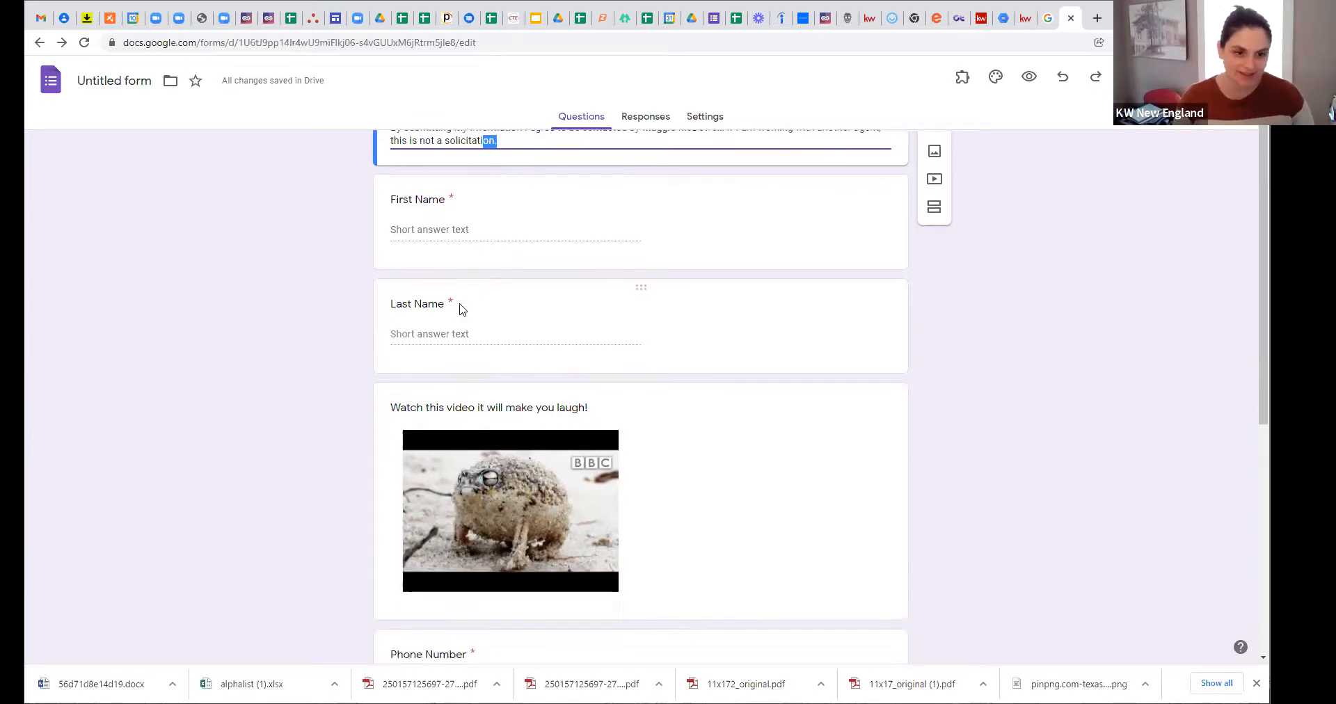
pyautogui.scroll(-3, 754, 363)
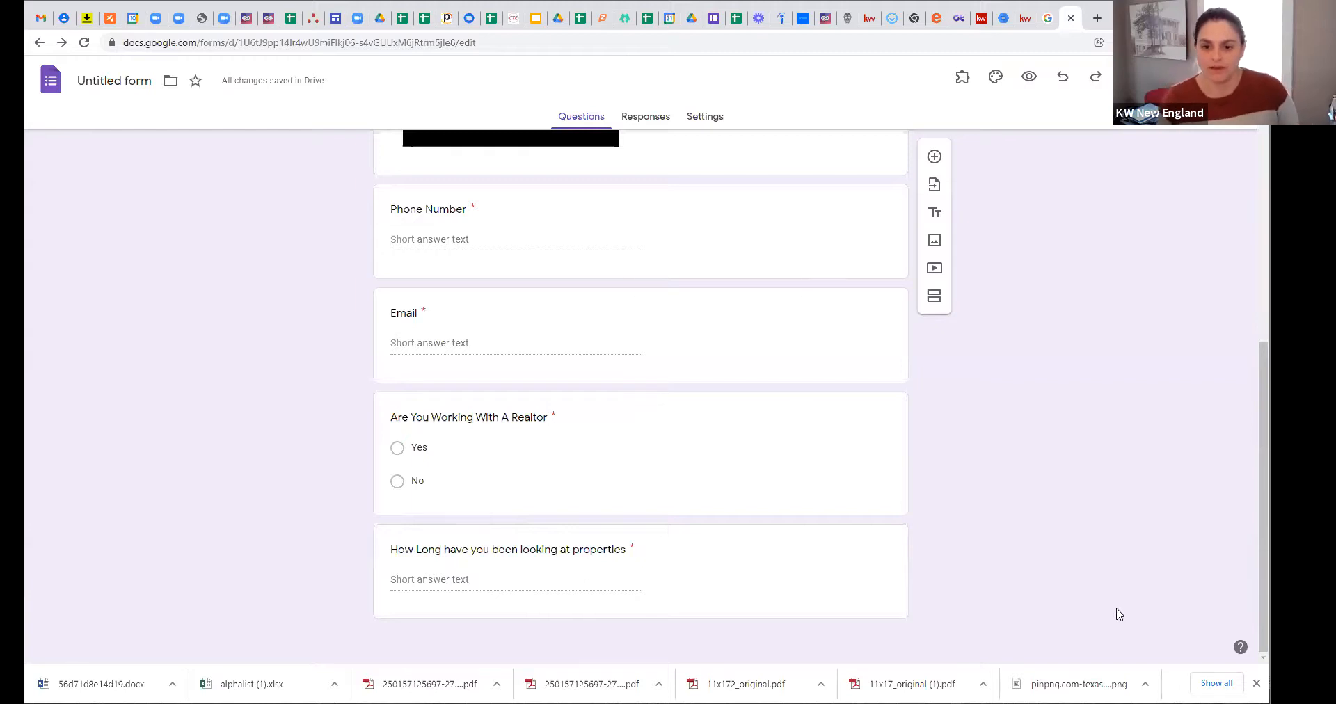
pyautogui.scroll(8, 849, 531)
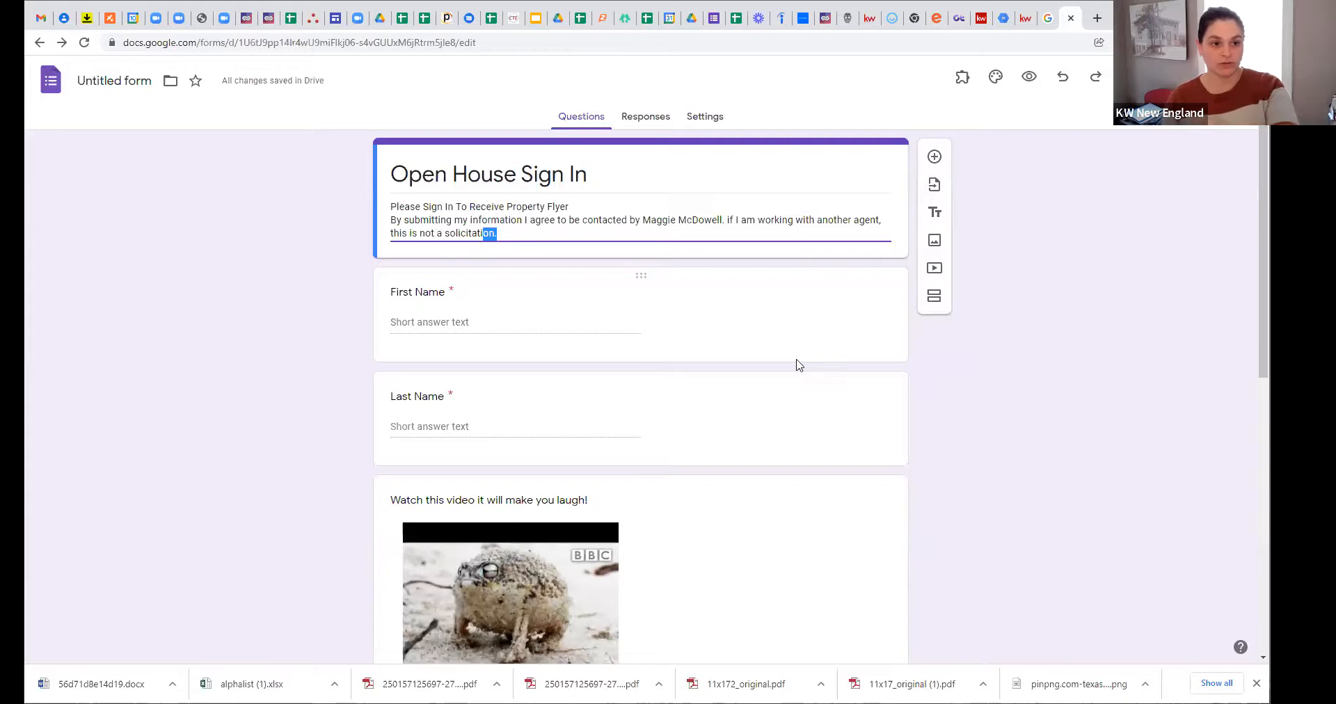
pyautogui.scroll(-3, 795, 369)
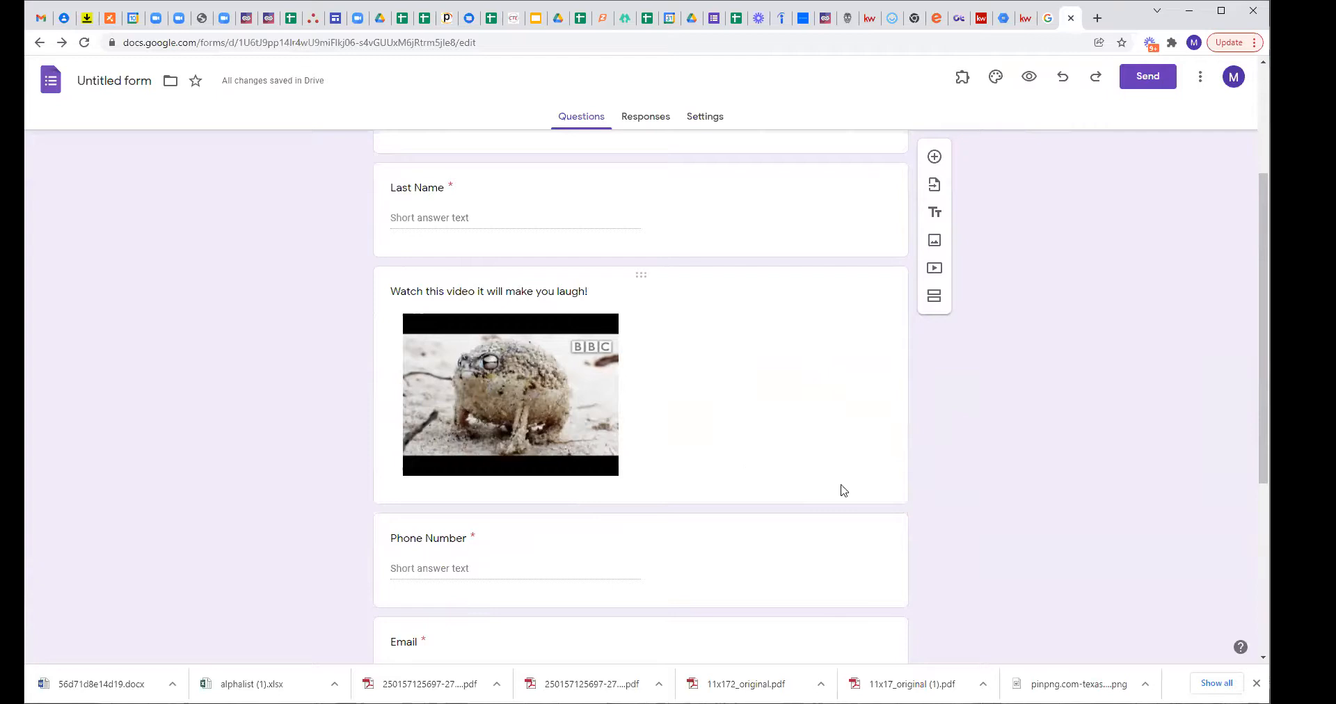
pyautogui.scroll(2, 764, 451)
pyautogui.scroll(1, 763, 449)
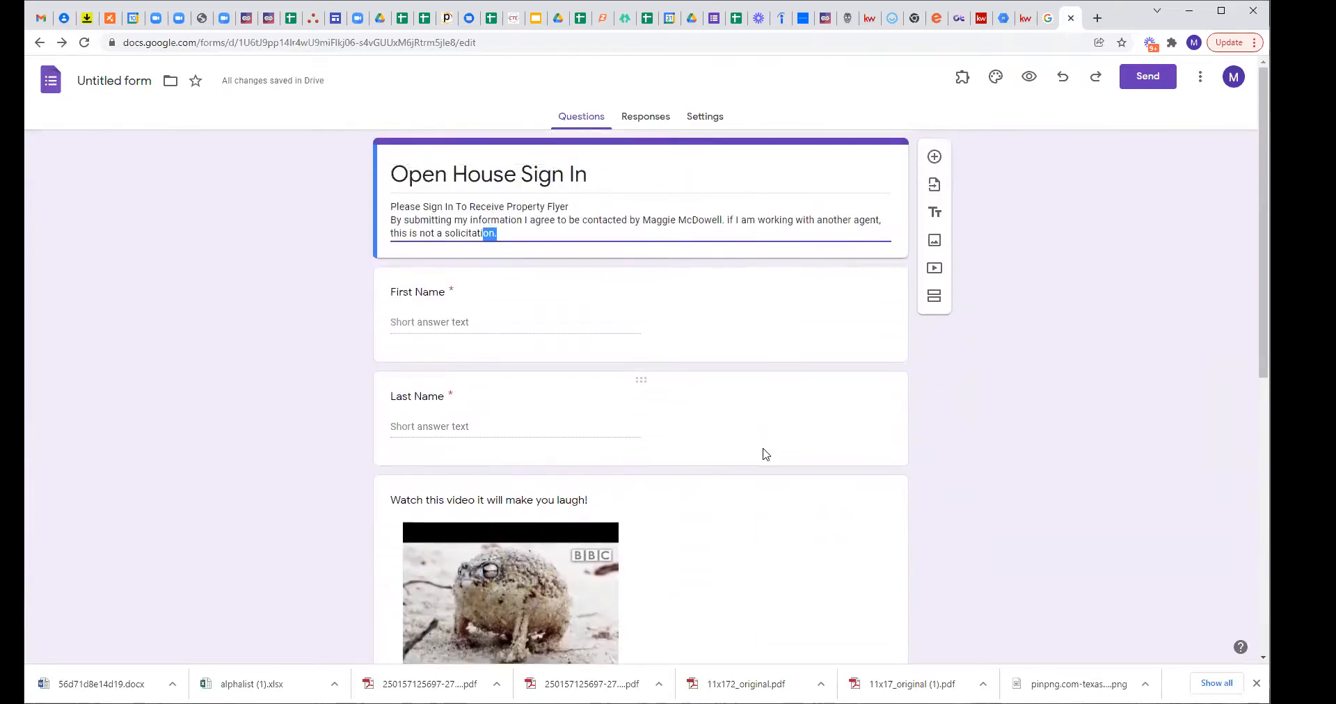
pyautogui.scroll(-6, 763, 451)
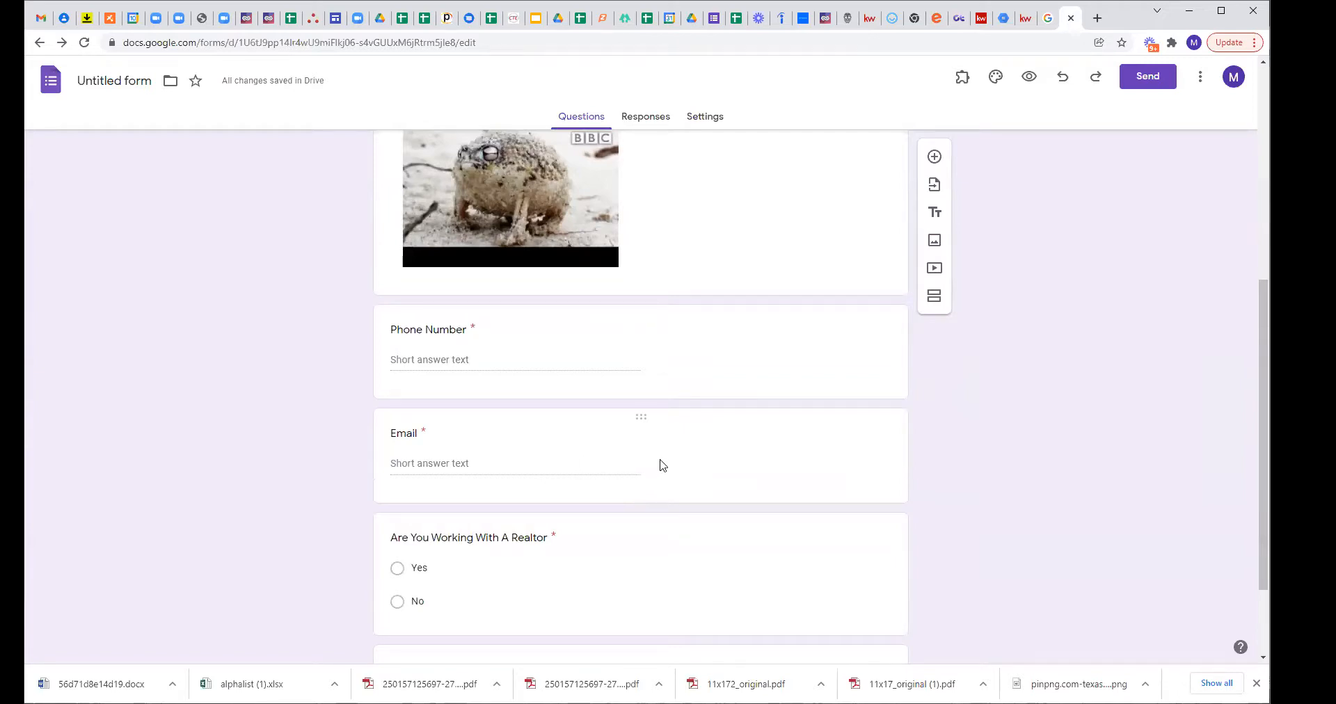
pyautogui.scroll(-1, 661, 465)
pyautogui.click(704, 391)
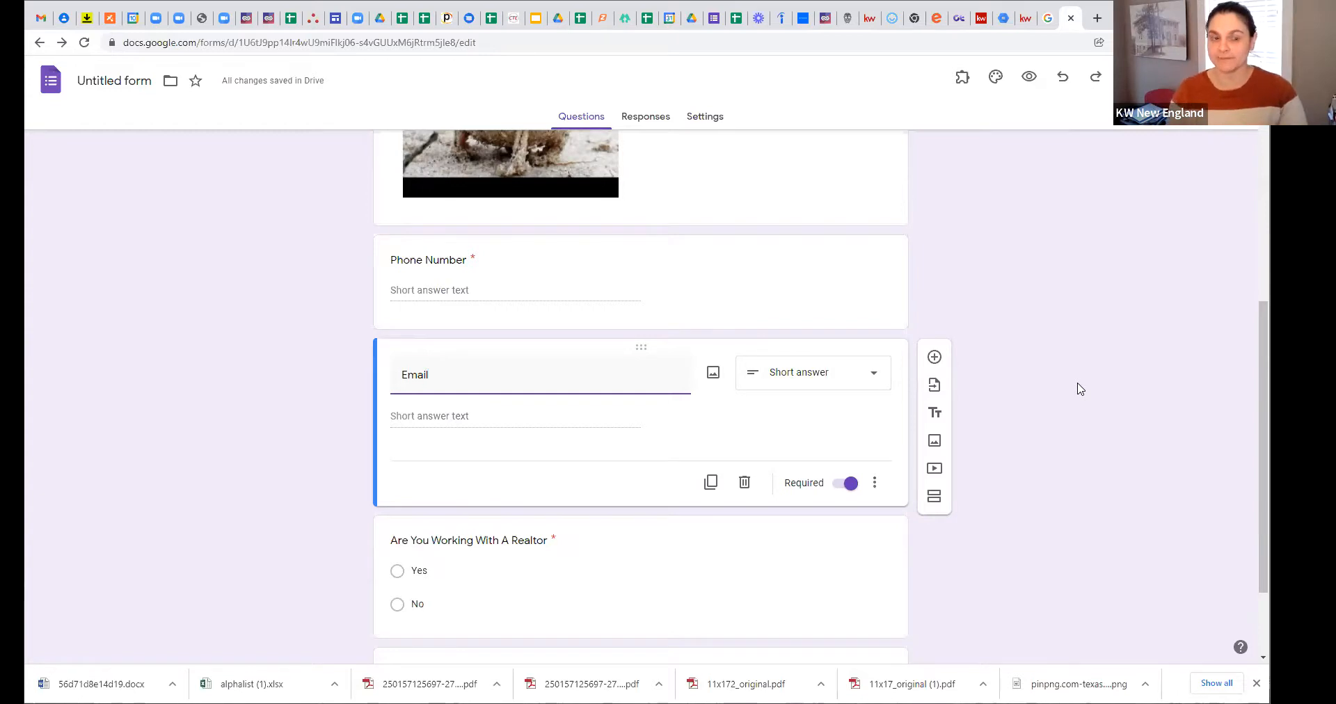
pyautogui.click(1052, 490)
pyautogui.scroll(-2, 1050, 489)
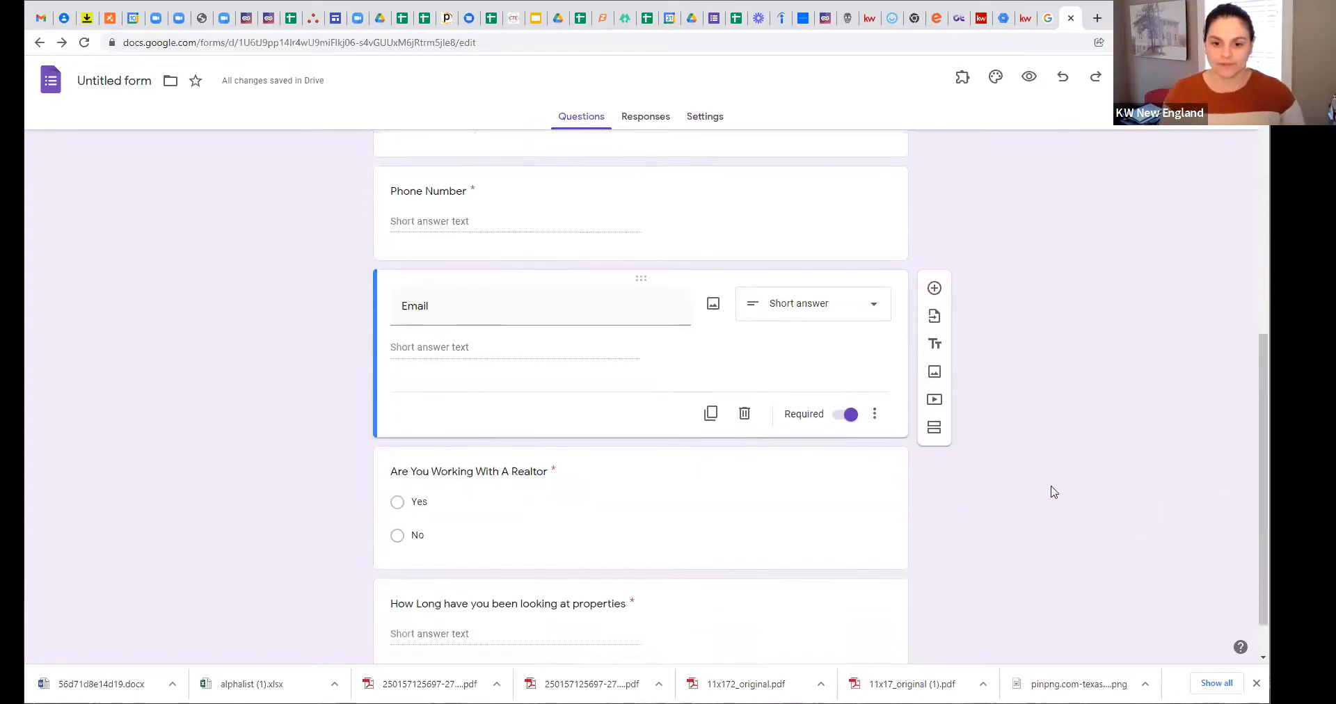
pyautogui.scroll(10, 1023, 507)
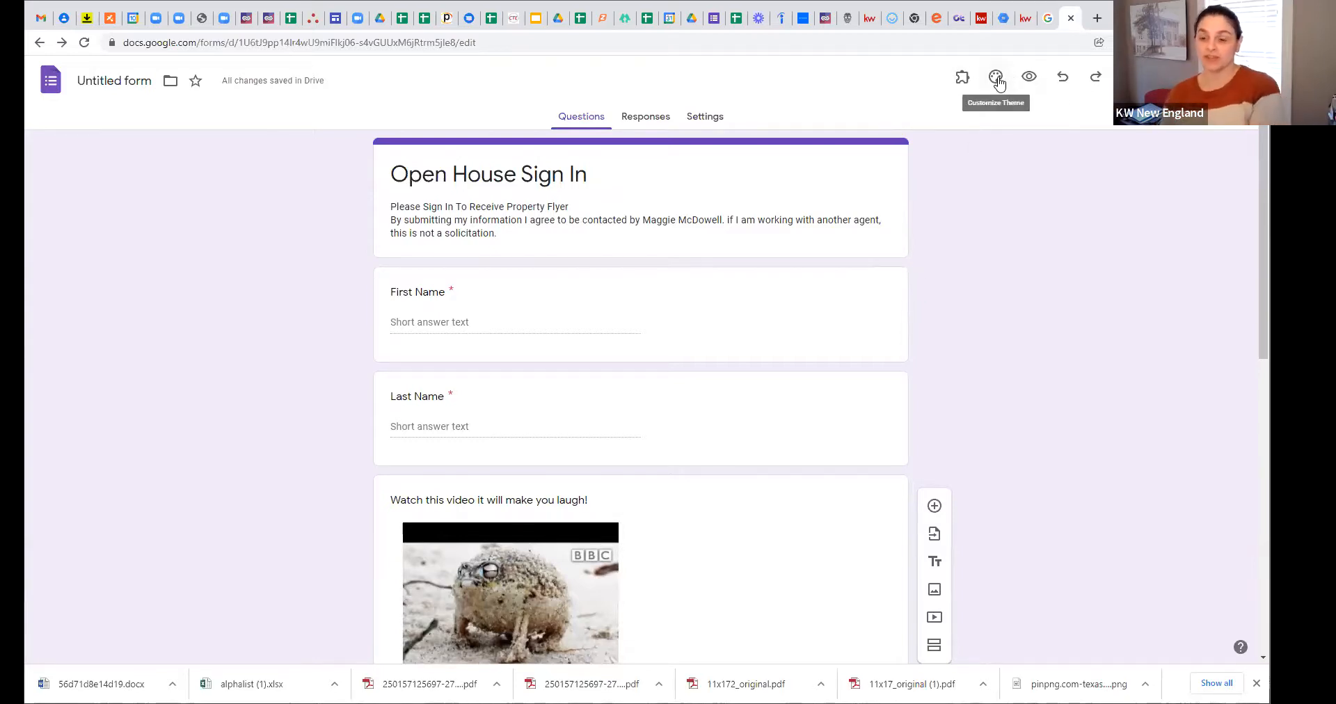
# Step: From the theme options, open the Select Header image chooser
pyautogui.click(996, 78)
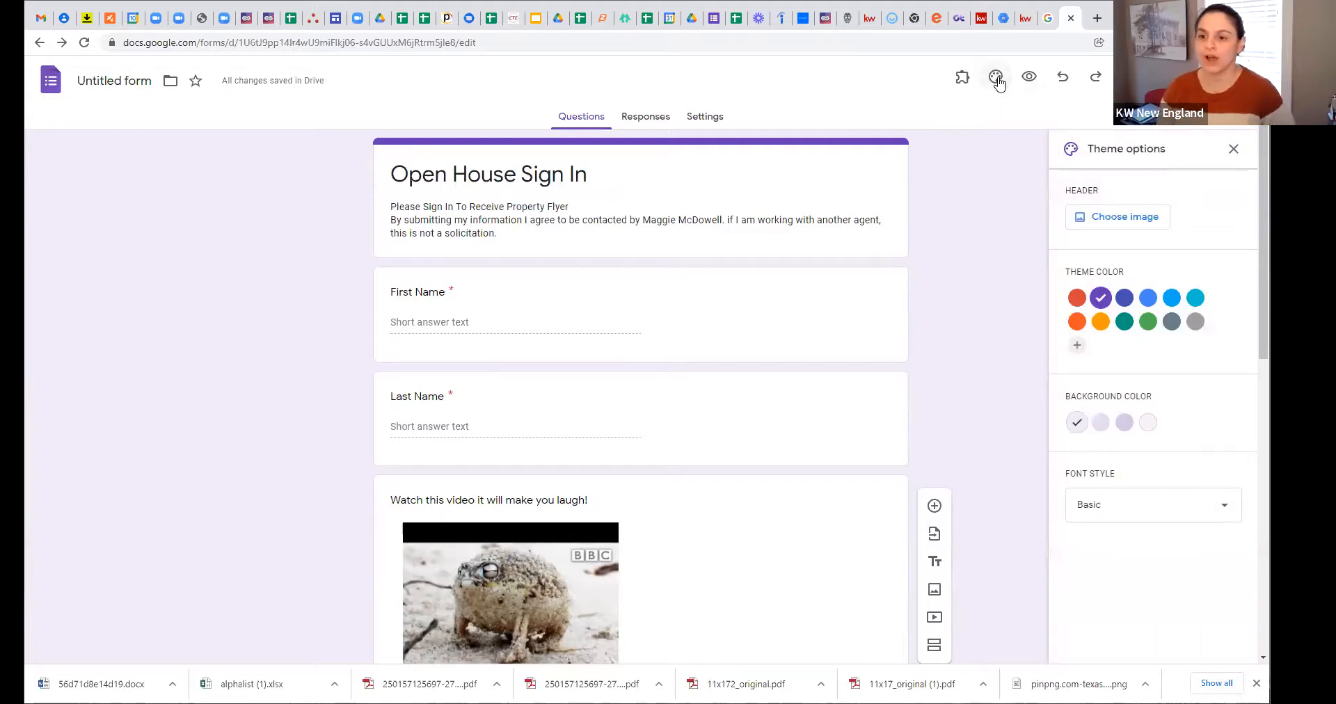
pyautogui.click(1095, 218)
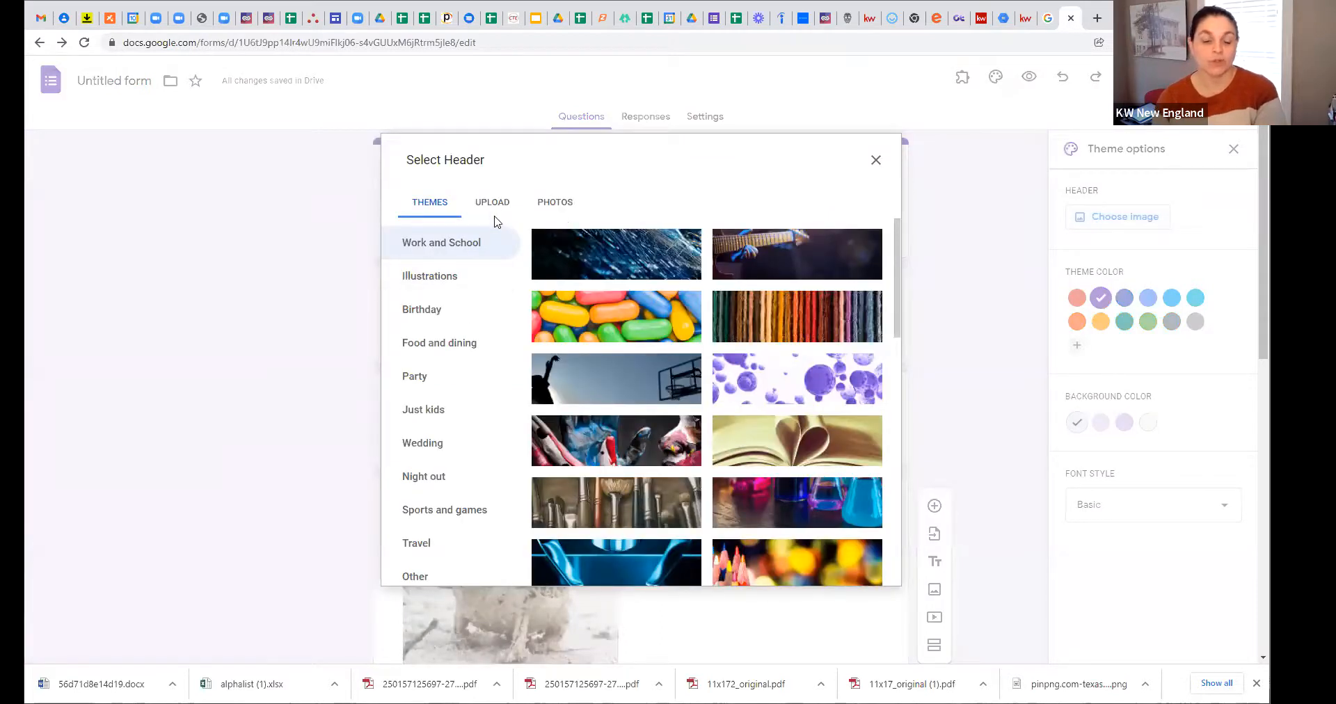
# Step: Browse the Illustrations header images and select one of them
pyautogui.scroll(-1, 557, 321)
pyautogui.scroll(-10, 558, 322)
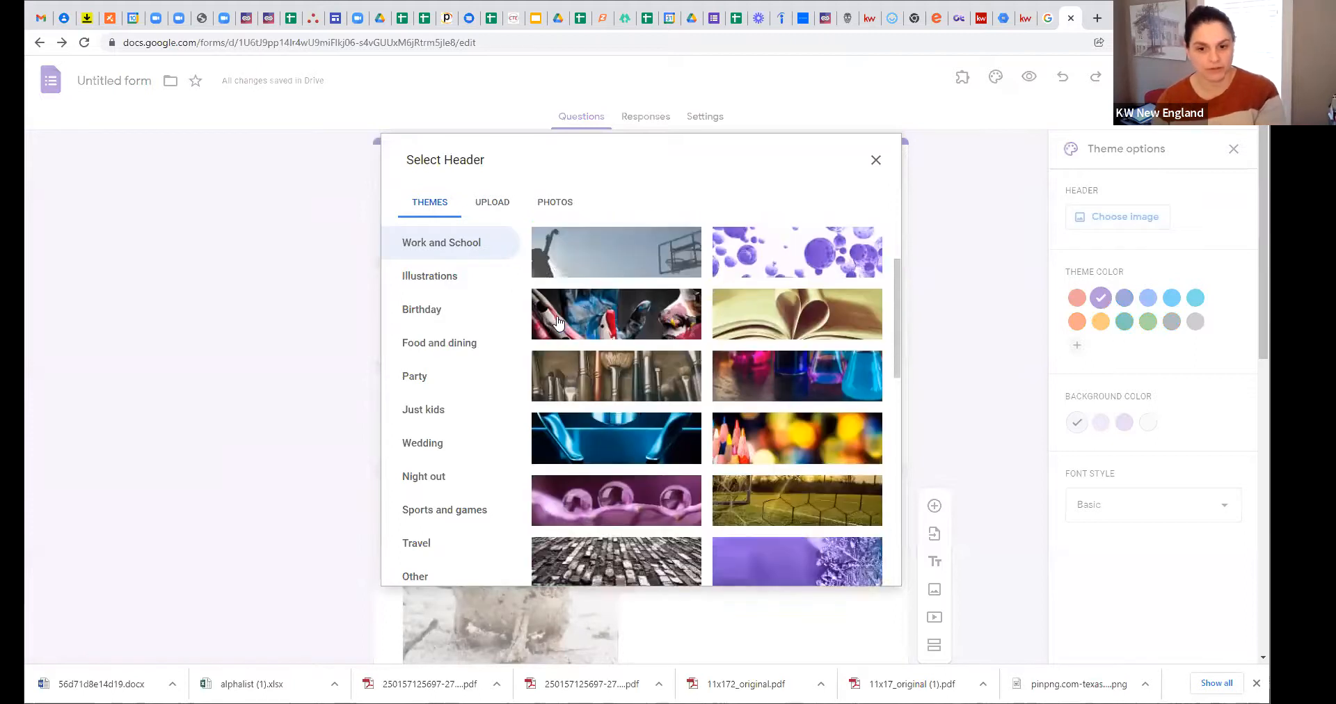
pyautogui.scroll(5, 554, 324)
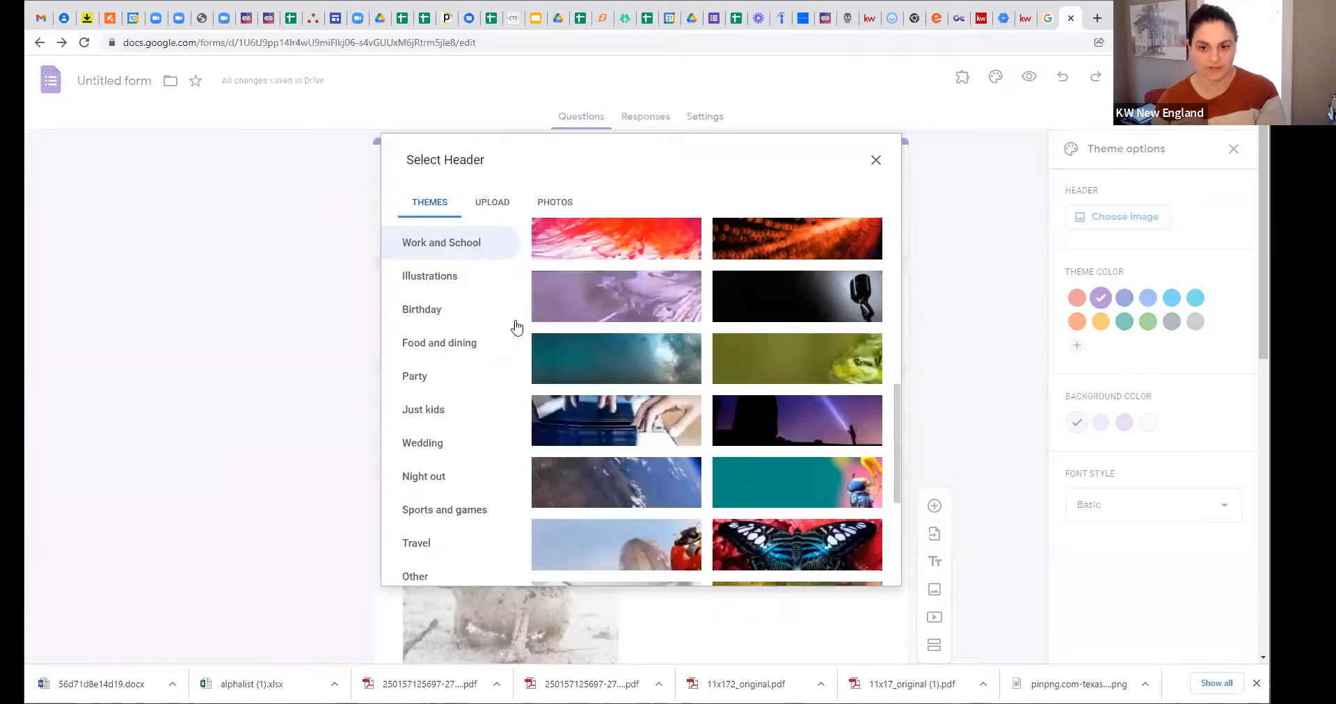
pyautogui.click(446, 282)
pyautogui.scroll(-5, 626, 326)
pyautogui.scroll(-10, 524, 343)
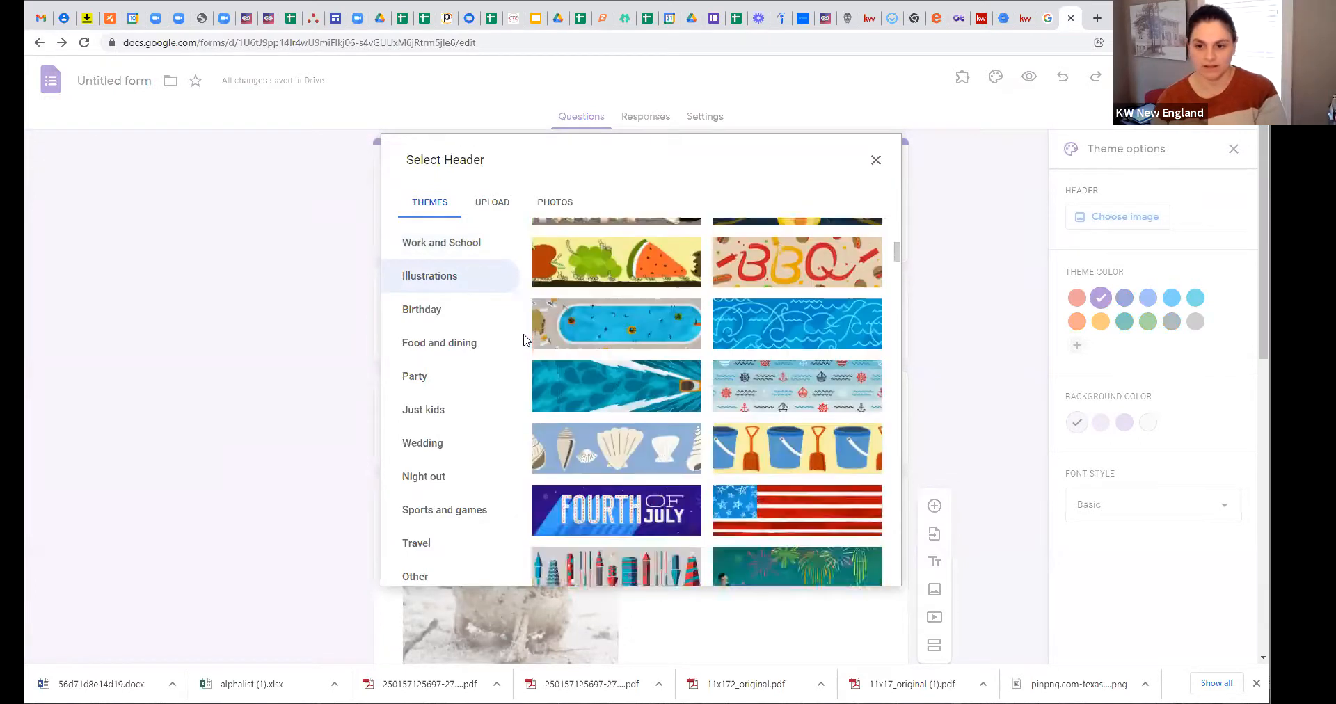
pyautogui.scroll(1, 579, 292)
pyautogui.click(754, 312)
pyautogui.scroll(4, 610, 281)
pyautogui.scroll(8, 607, 279)
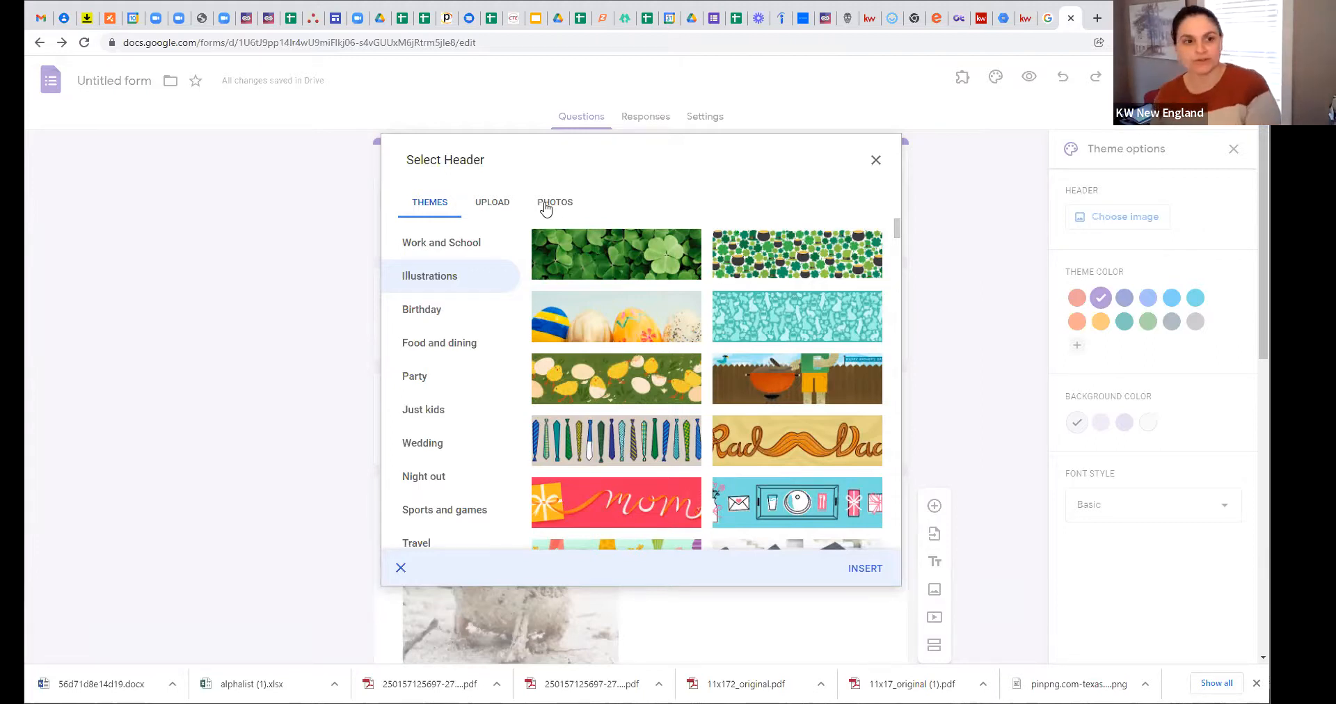
# Step: Look at the Photos and Upload options, then insert the blue fibre-optic Work and School image
pyautogui.click(546, 204)
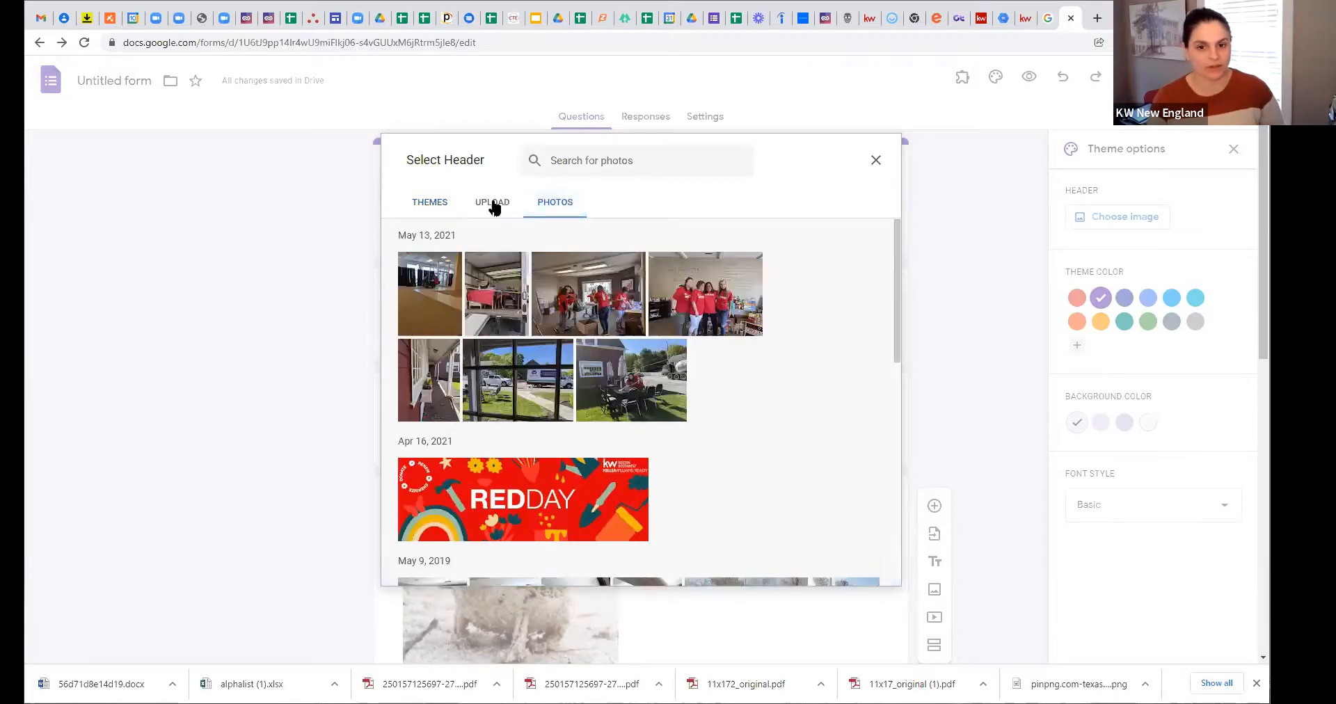
pyautogui.click(482, 207)
pyautogui.click(444, 203)
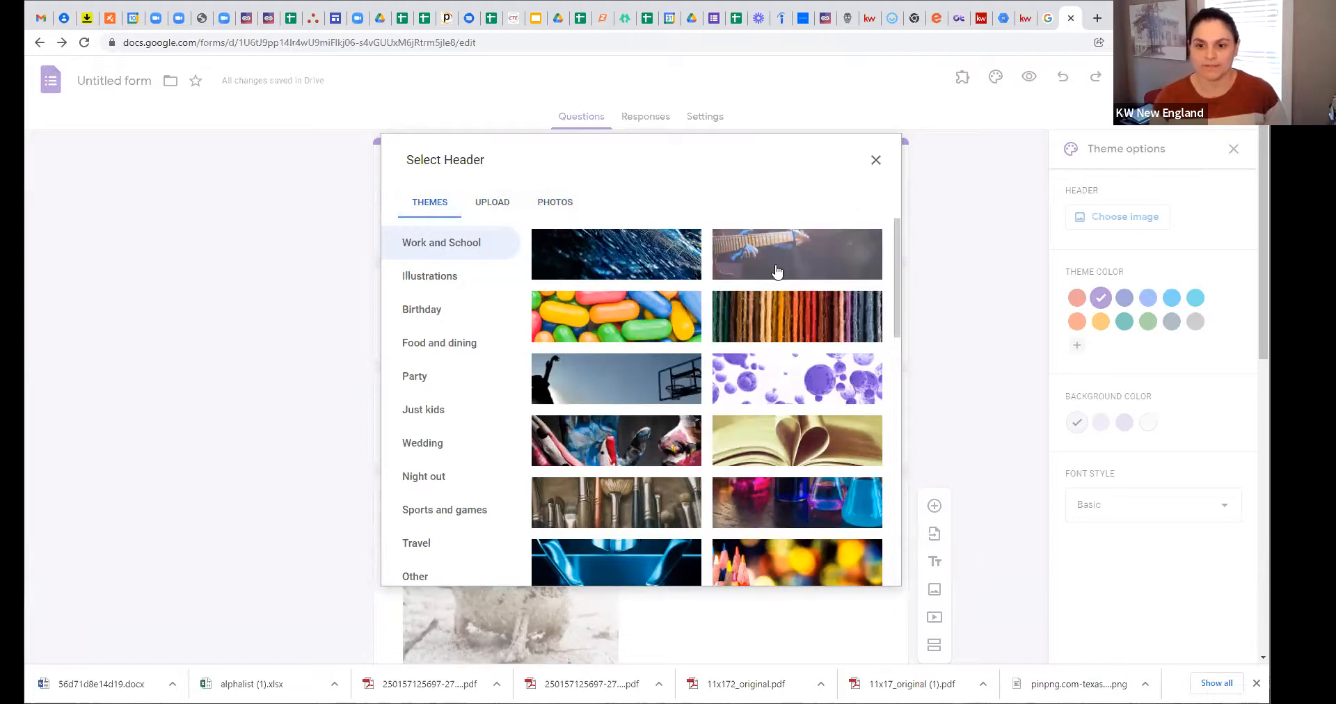
pyautogui.click(684, 267)
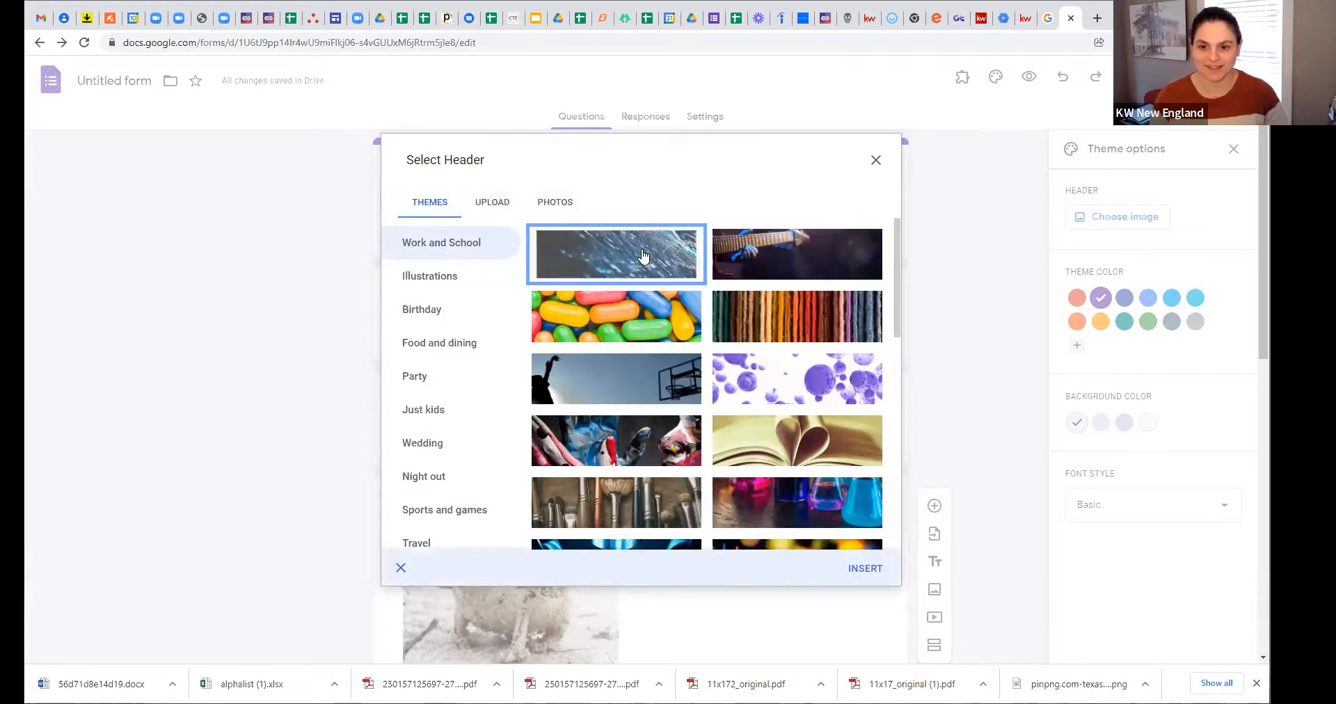
pyautogui.click(862, 568)
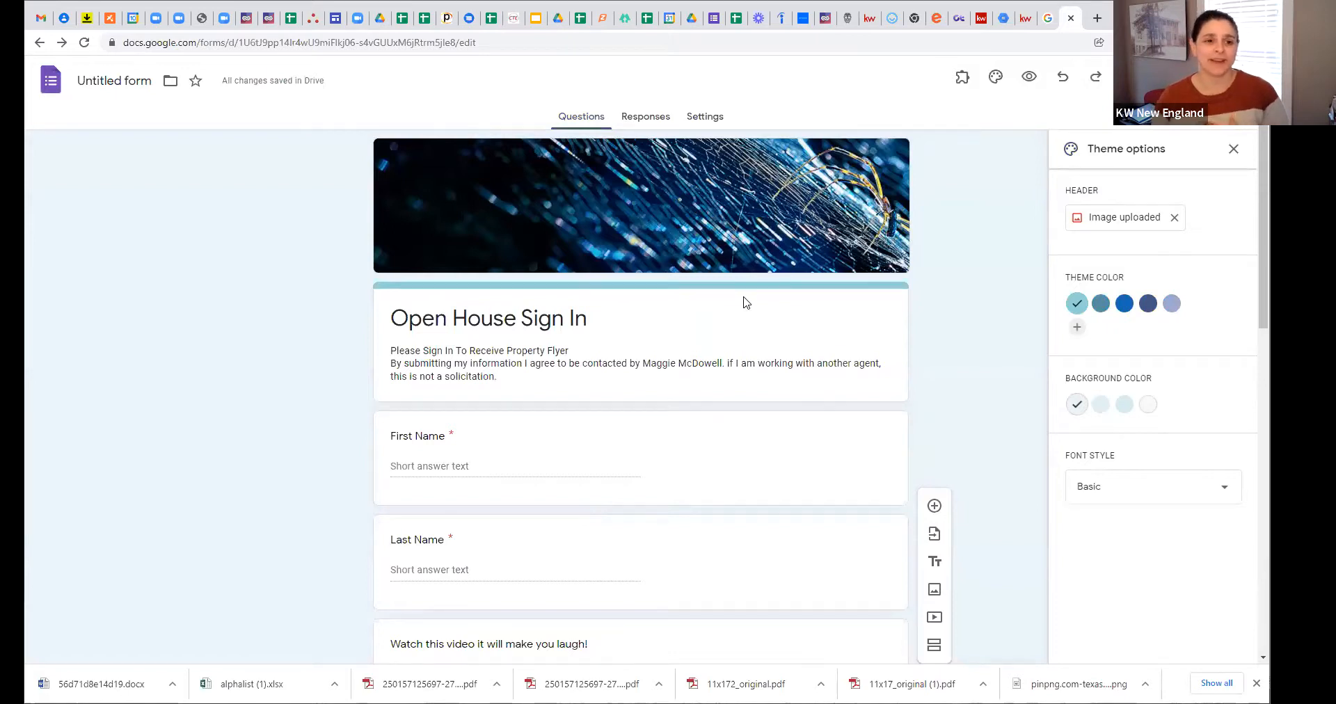
# Step: Replace the header with the rainbow yarn image
pyautogui.click(1172, 219)
pyautogui.click(1139, 216)
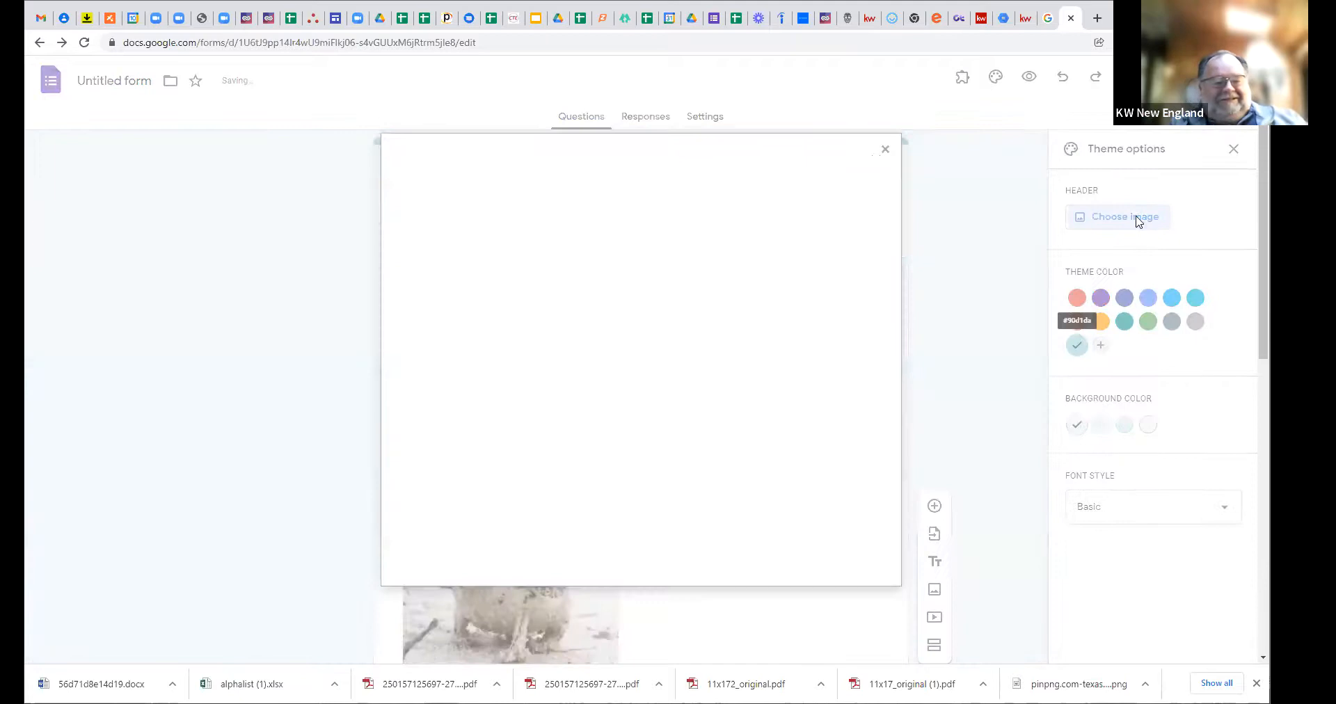
pyautogui.click(831, 333)
pyautogui.click(847, 560)
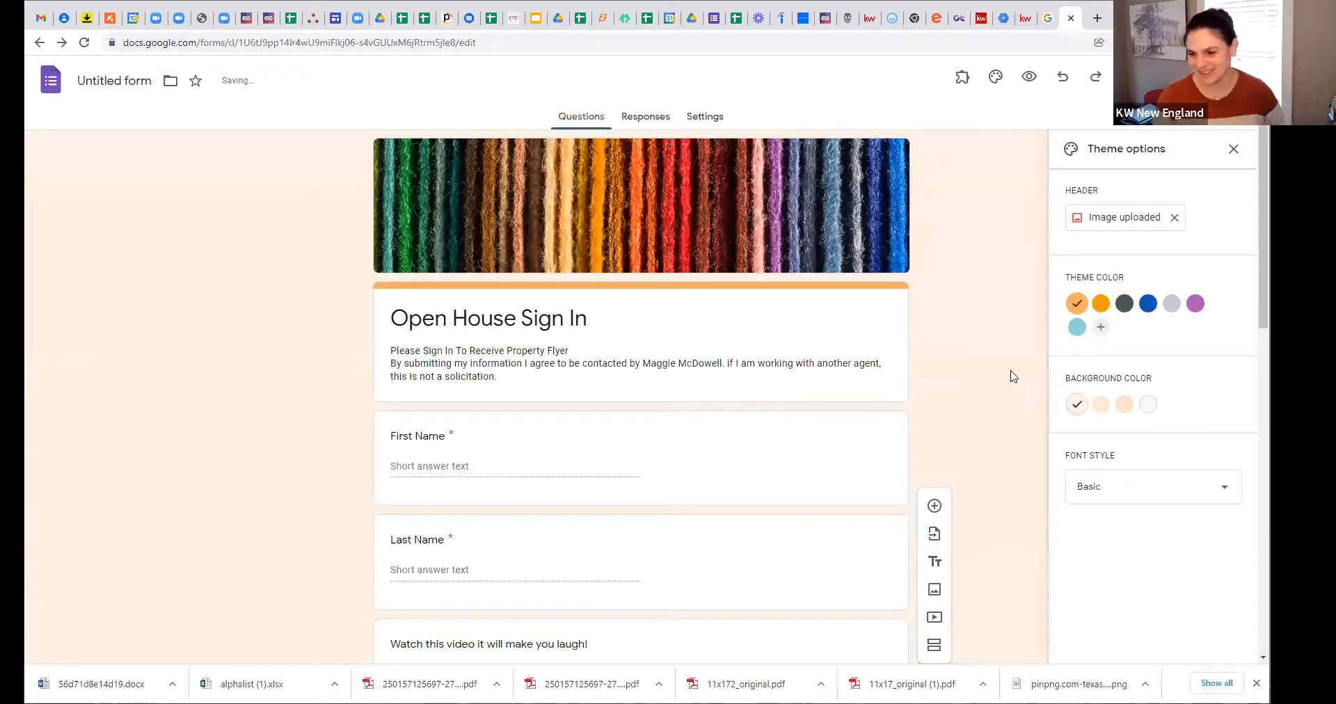
# Step: Try several theme colours, settle on blue, and set a light blue background
pyautogui.click(1148, 303)
pyautogui.click(1177, 304)
pyautogui.click(1195, 304)
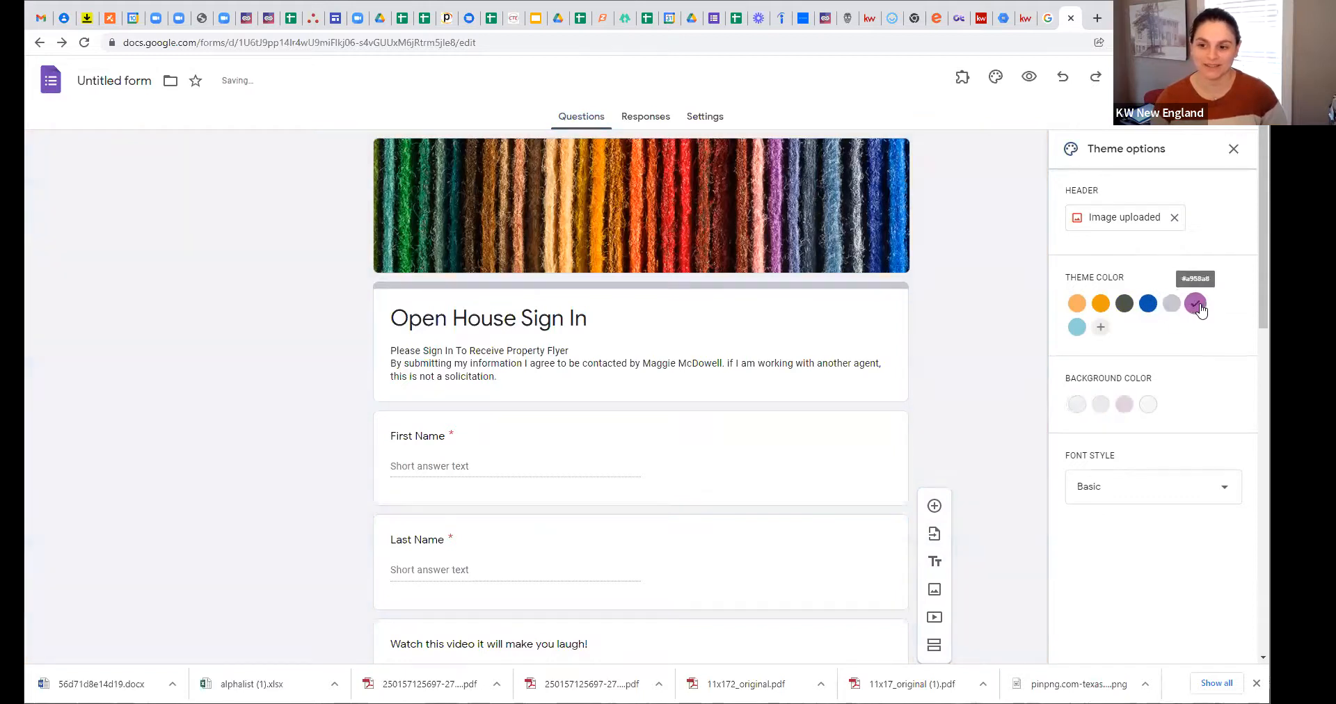
pyautogui.click(1119, 305)
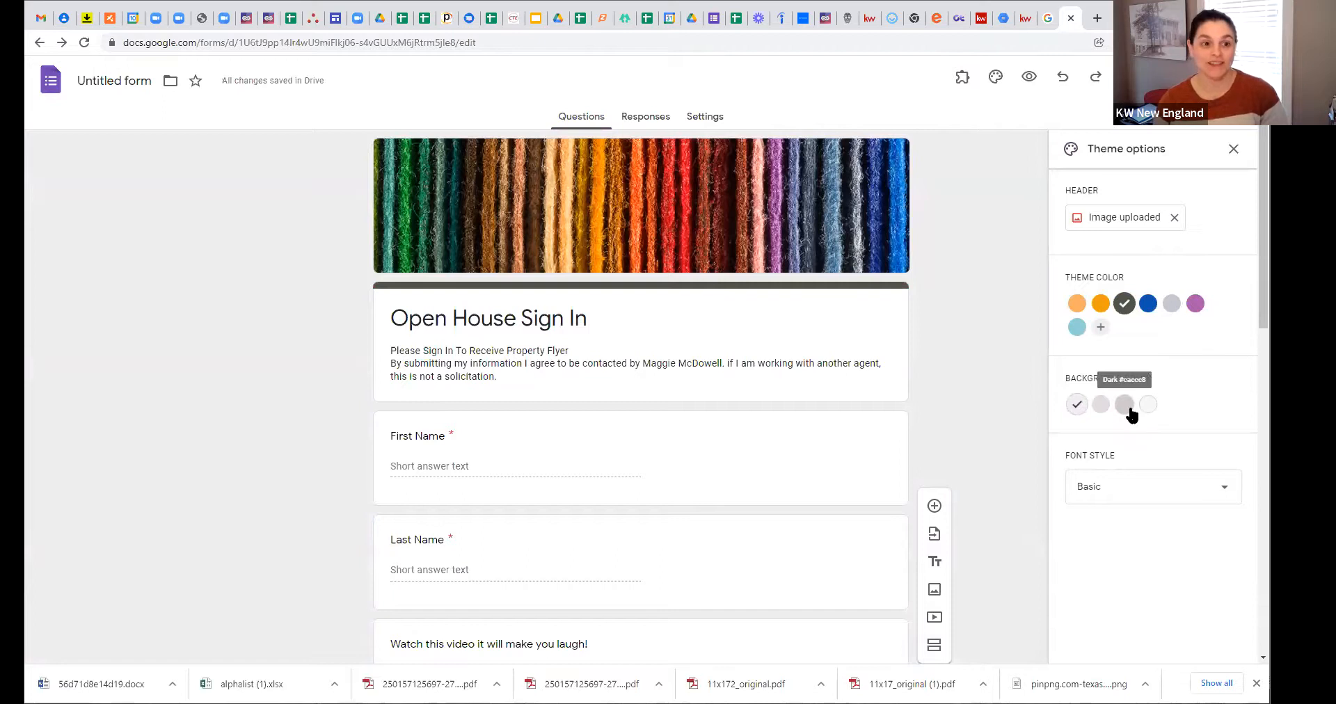
pyautogui.click(1148, 304)
pyautogui.click(1124, 405)
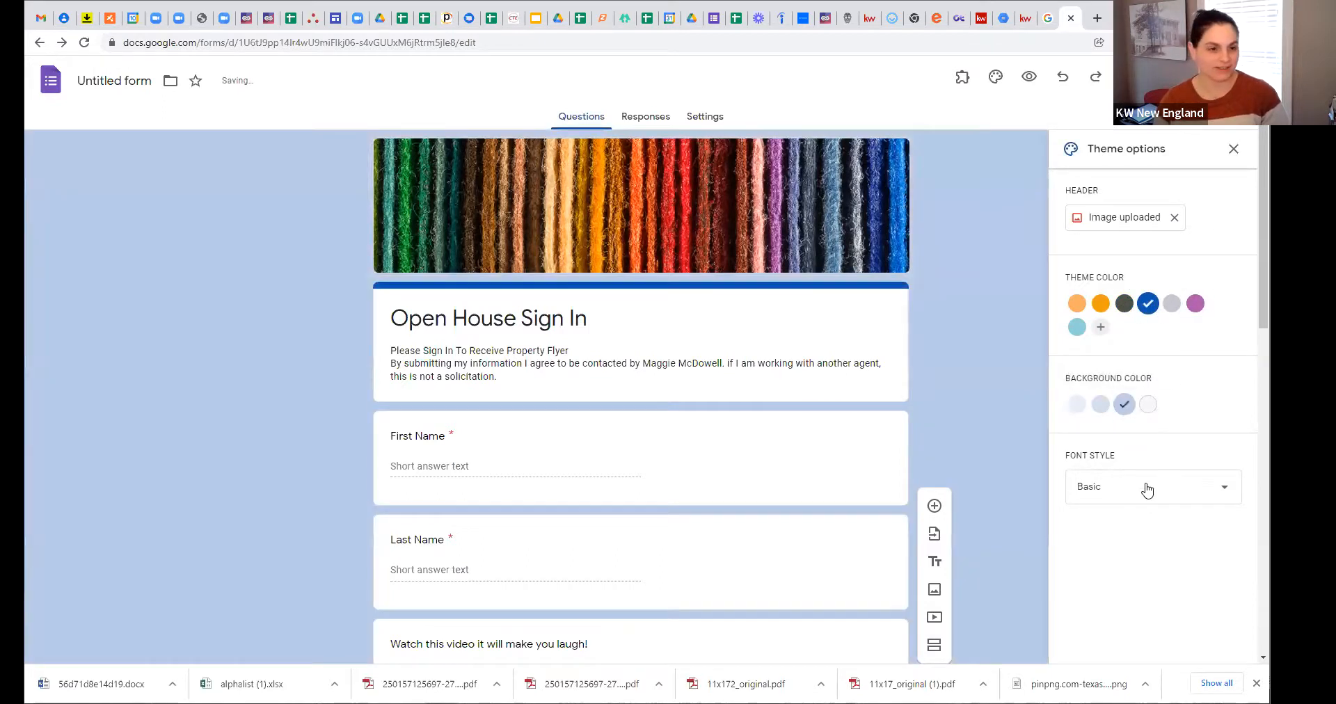
# Step: Review the font style choices and keep Basic
pyautogui.click(1136, 489)
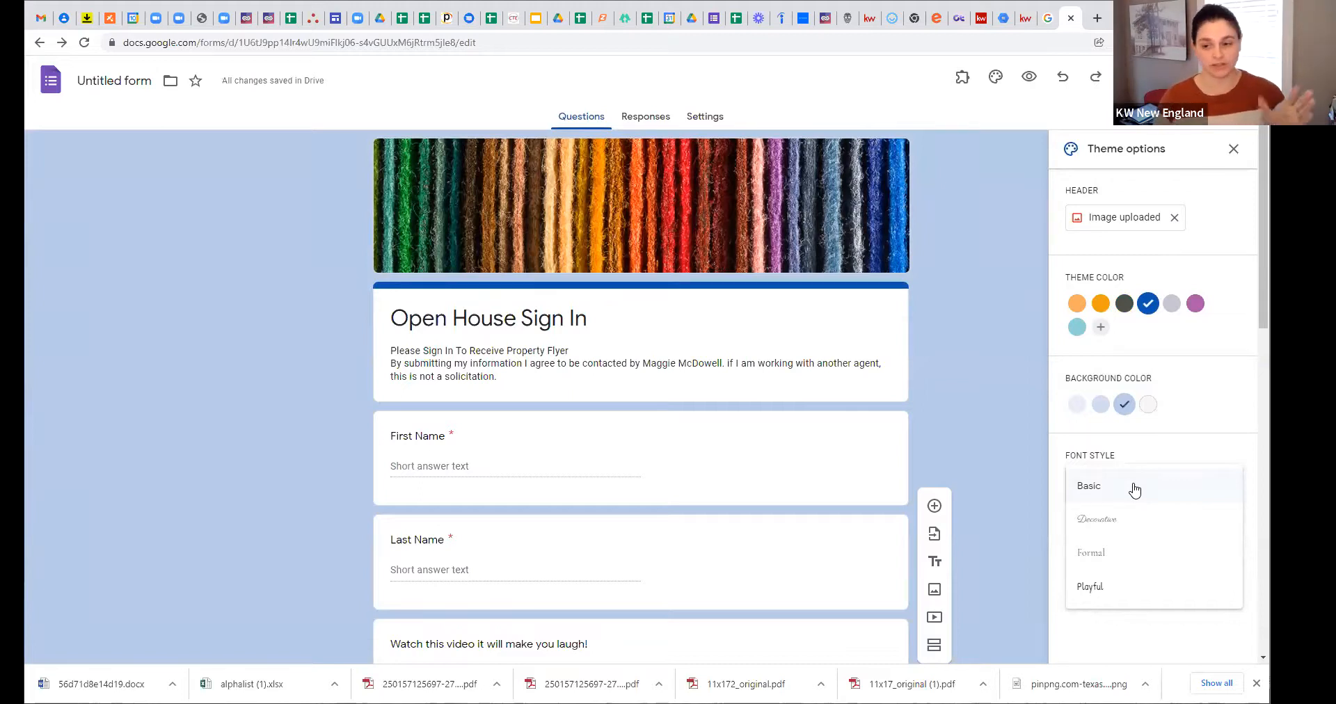
pyautogui.click(1133, 488)
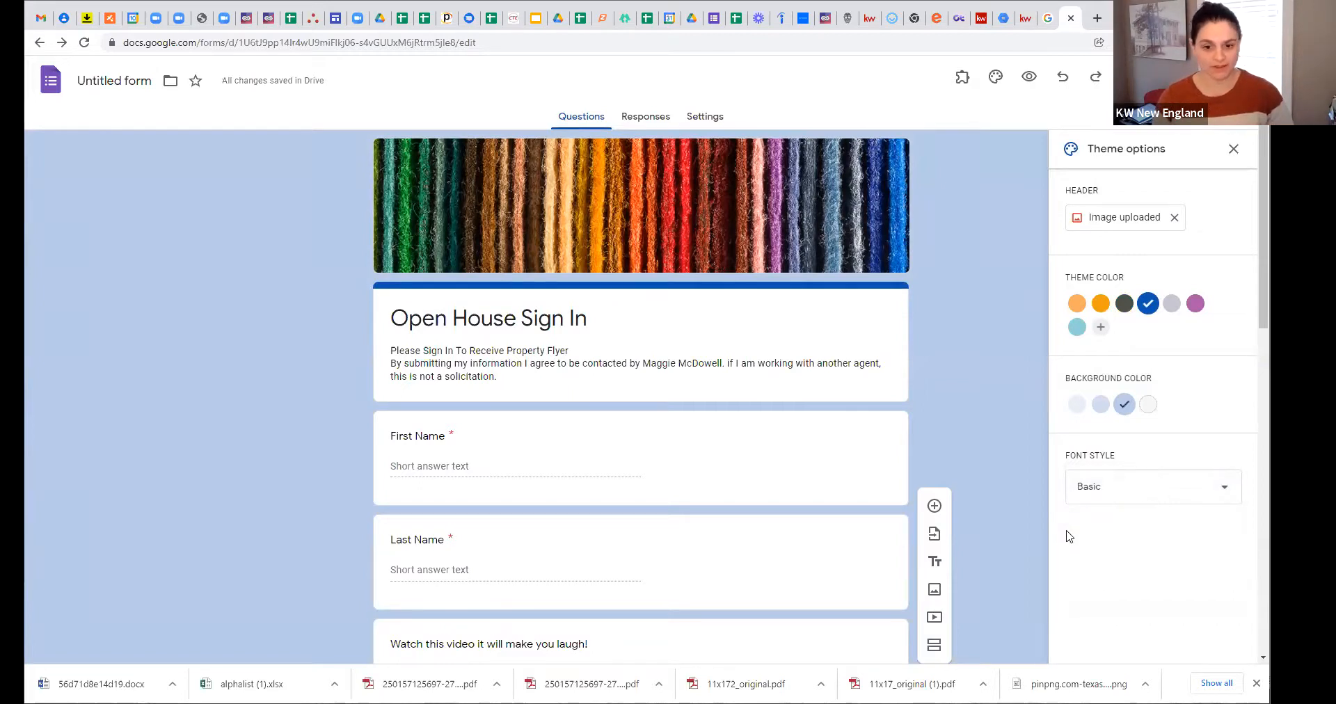
pyautogui.scroll(-2, 1050, 536)
pyautogui.scroll(2, 1035, 532)
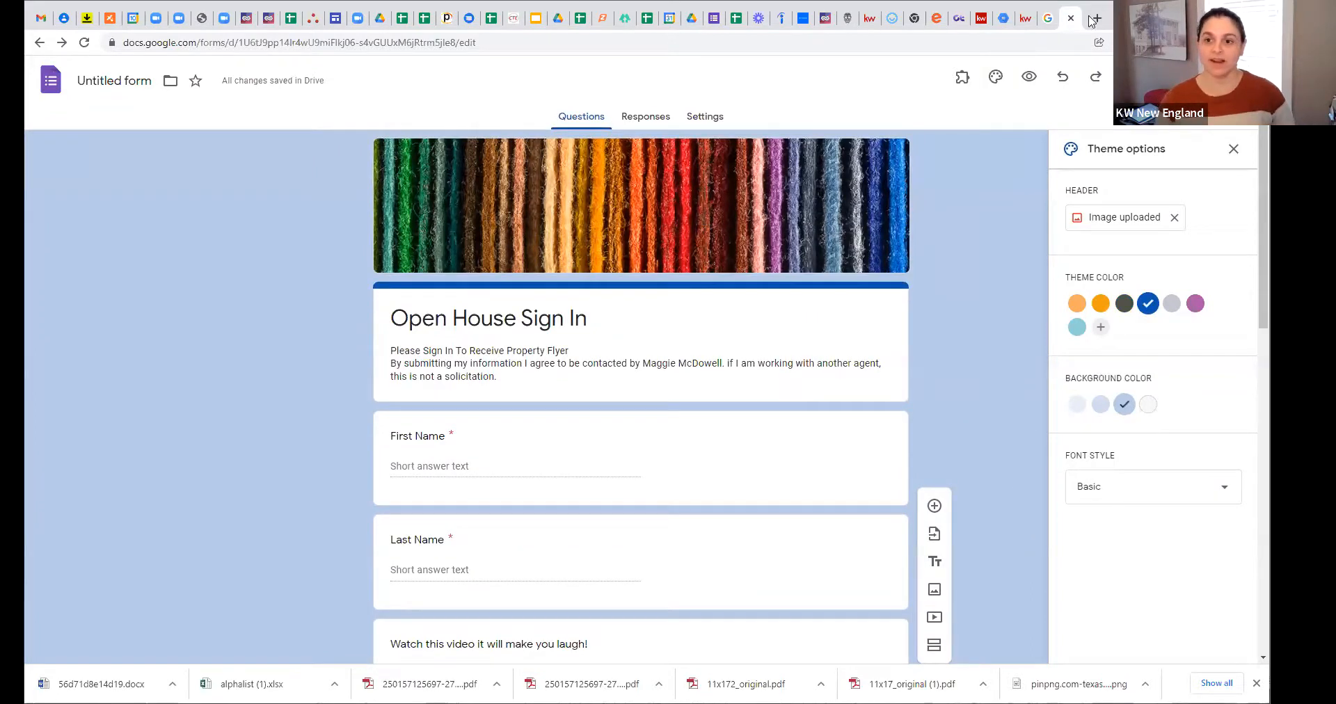
pyautogui.click(1029, 79)
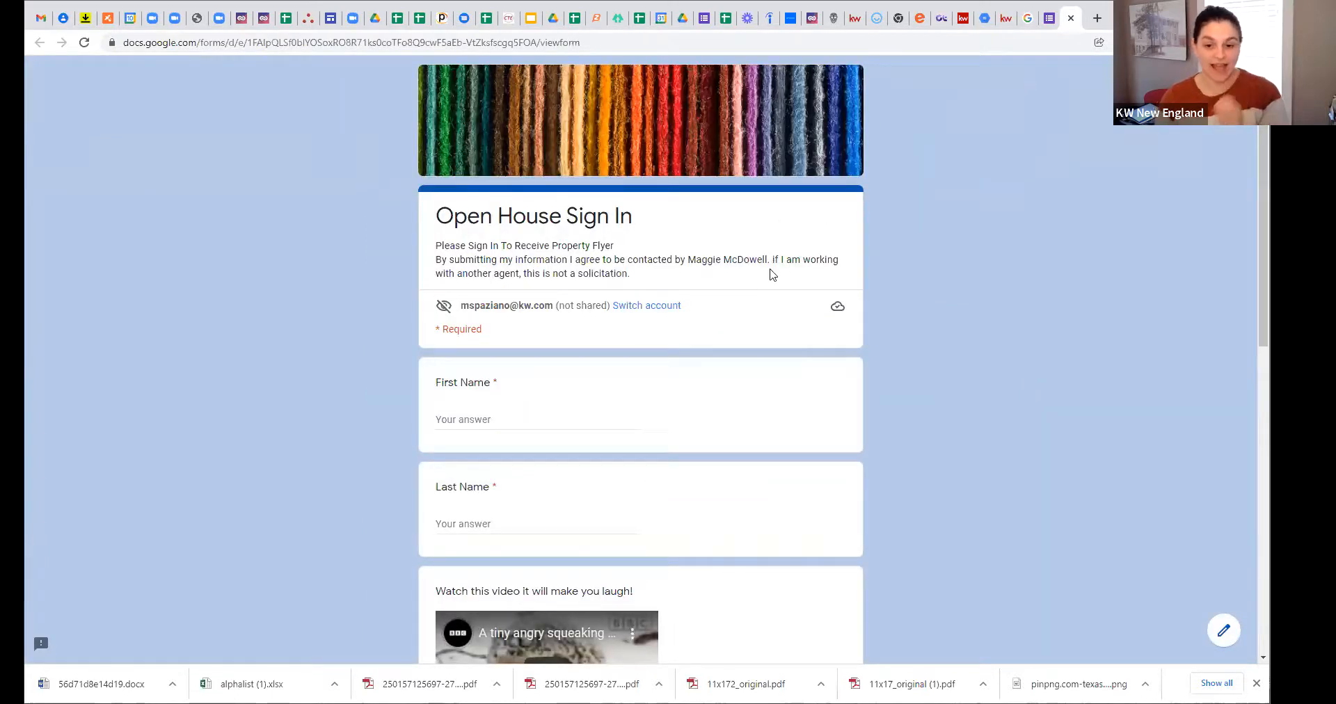
pyautogui.scroll(-8, 770, 275)
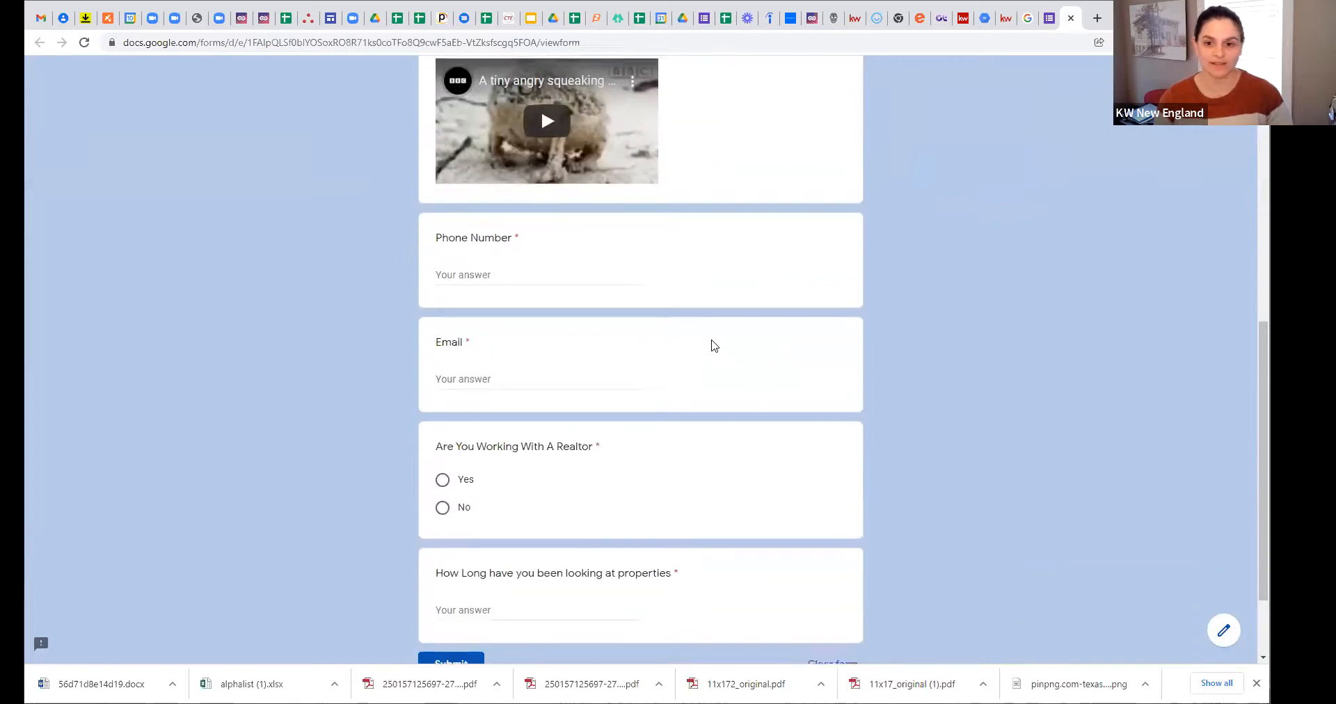
pyautogui.scroll(8, 711, 346)
pyautogui.scroll(-4, 549, 468)
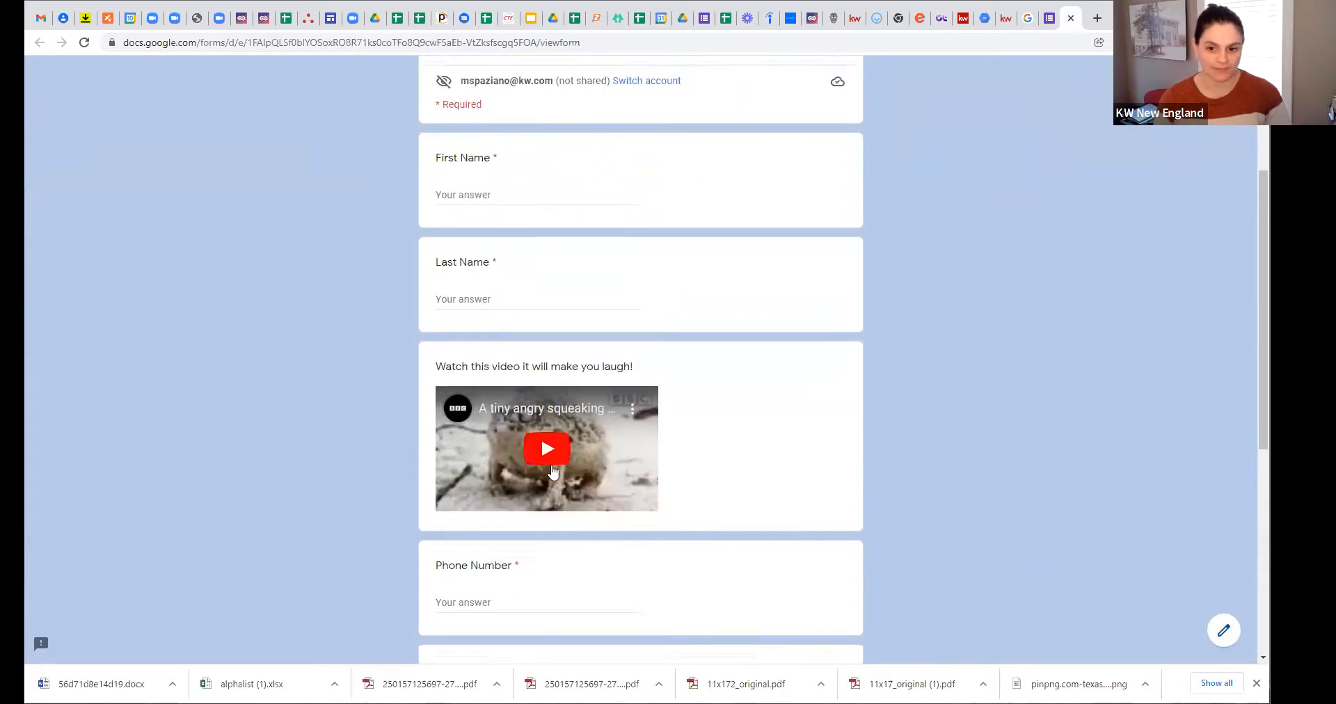
pyautogui.scroll(-2, 553, 472)
pyautogui.click(549, 359)
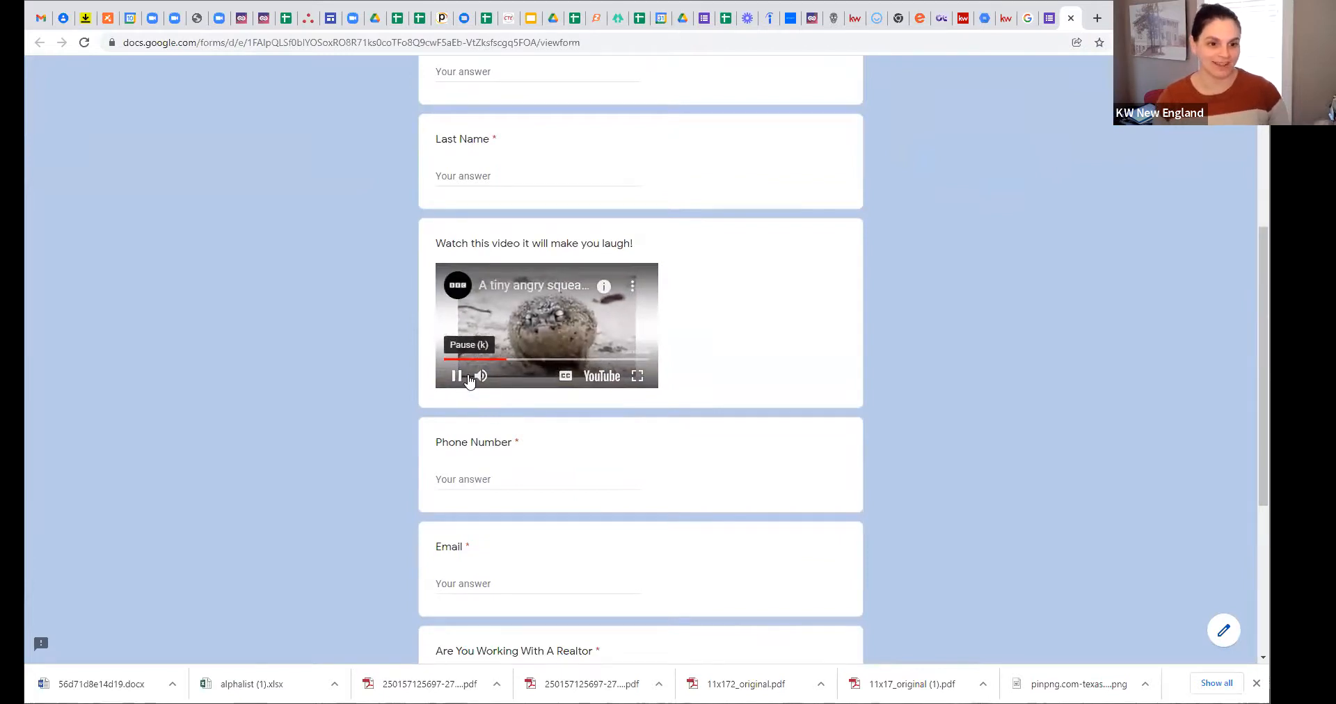
pyautogui.click(457, 376)
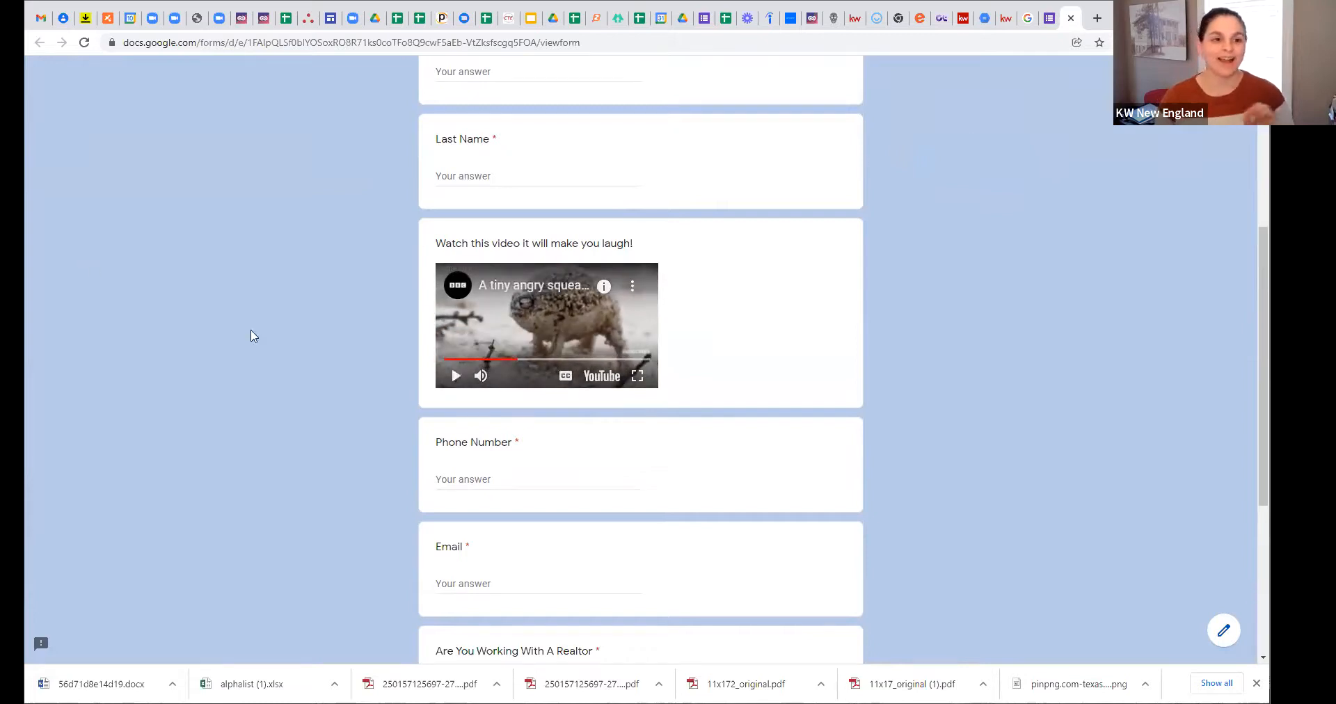
pyautogui.click(1070, 20)
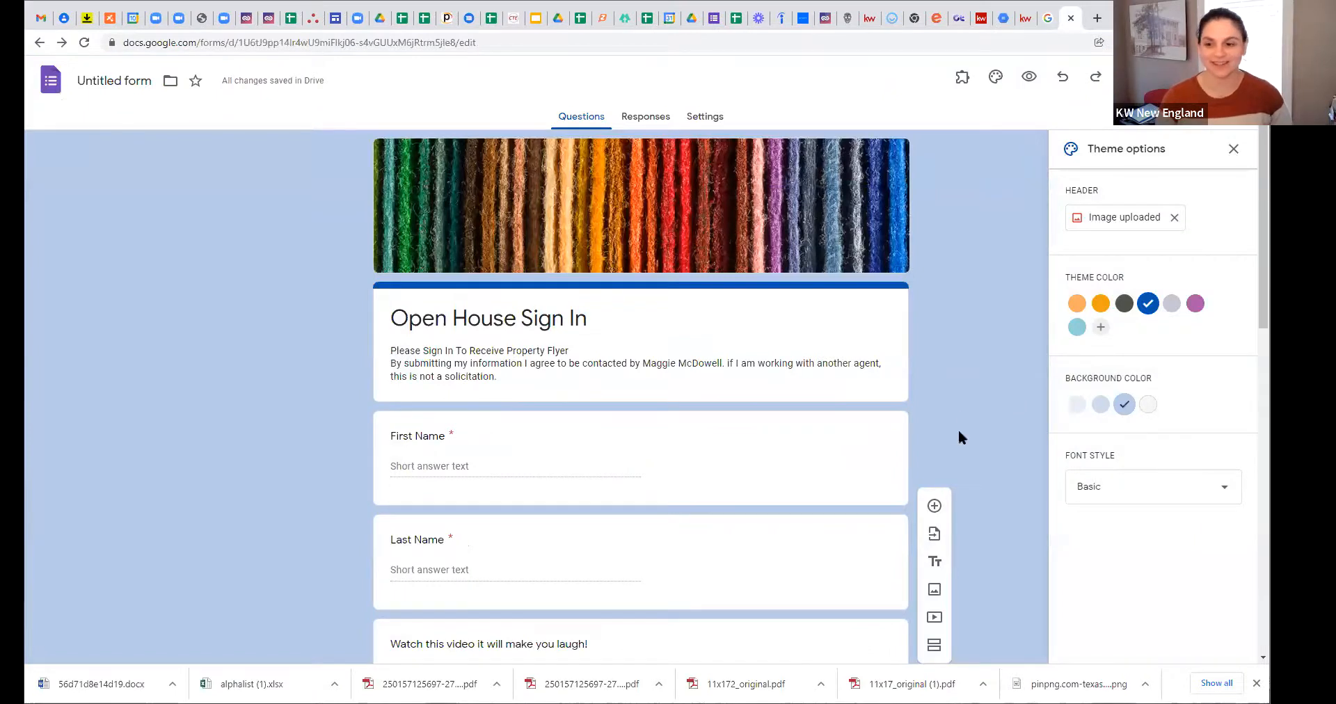
# Step: Close the Theme options panel and view the Responses page showing 0 responses
pyautogui.scroll(-2, 974, 443)
pyautogui.scroll(2, 989, 459)
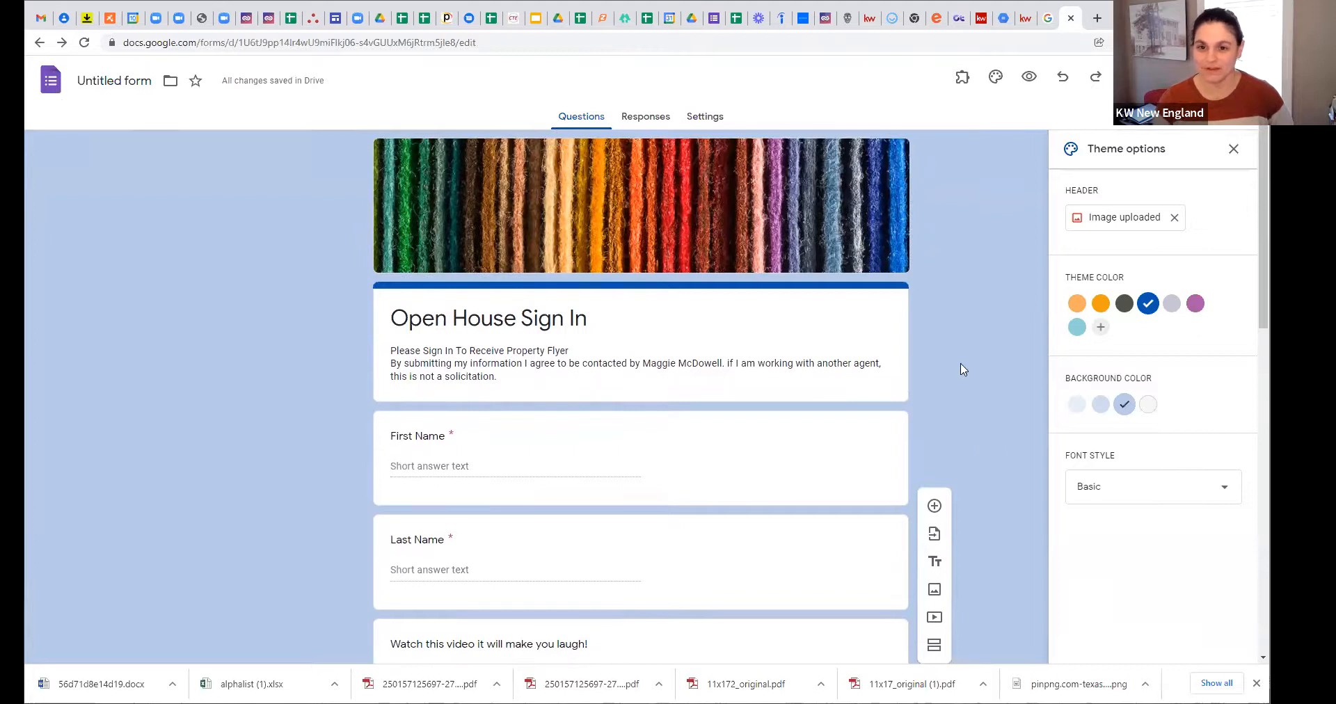
pyautogui.click(1233, 151)
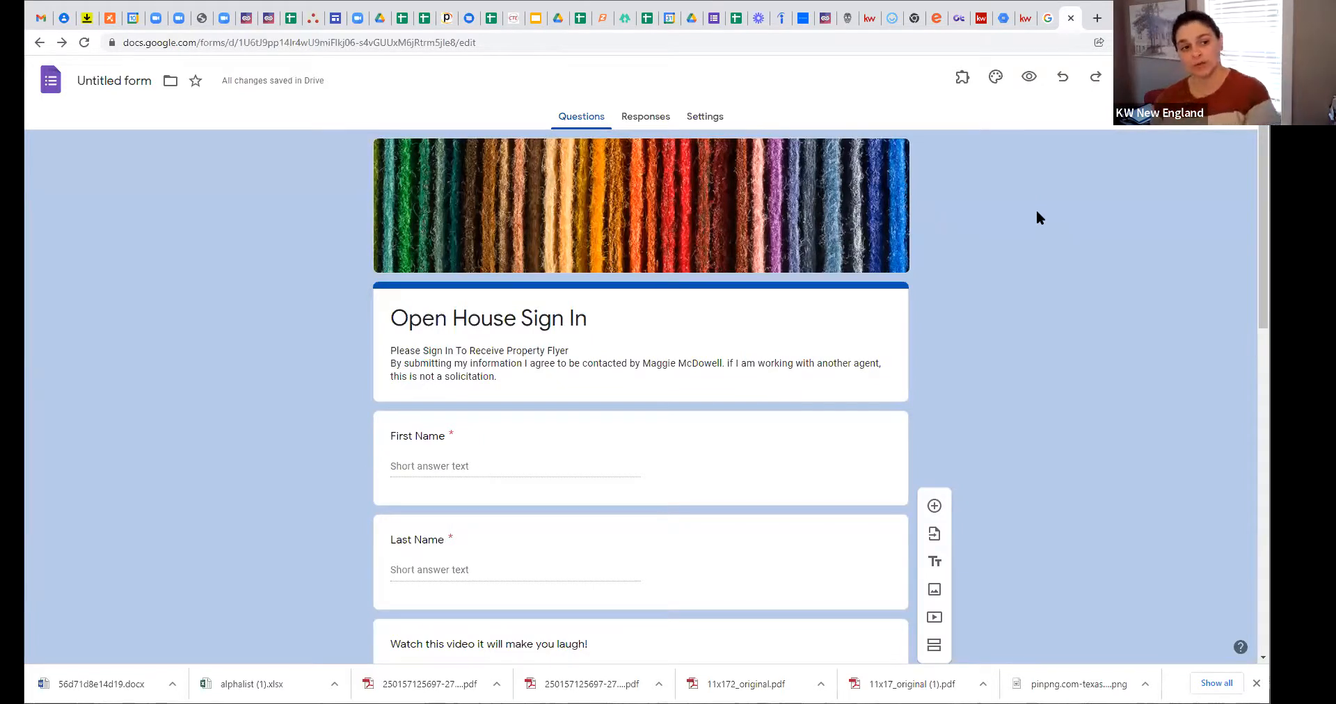
pyautogui.click(638, 120)
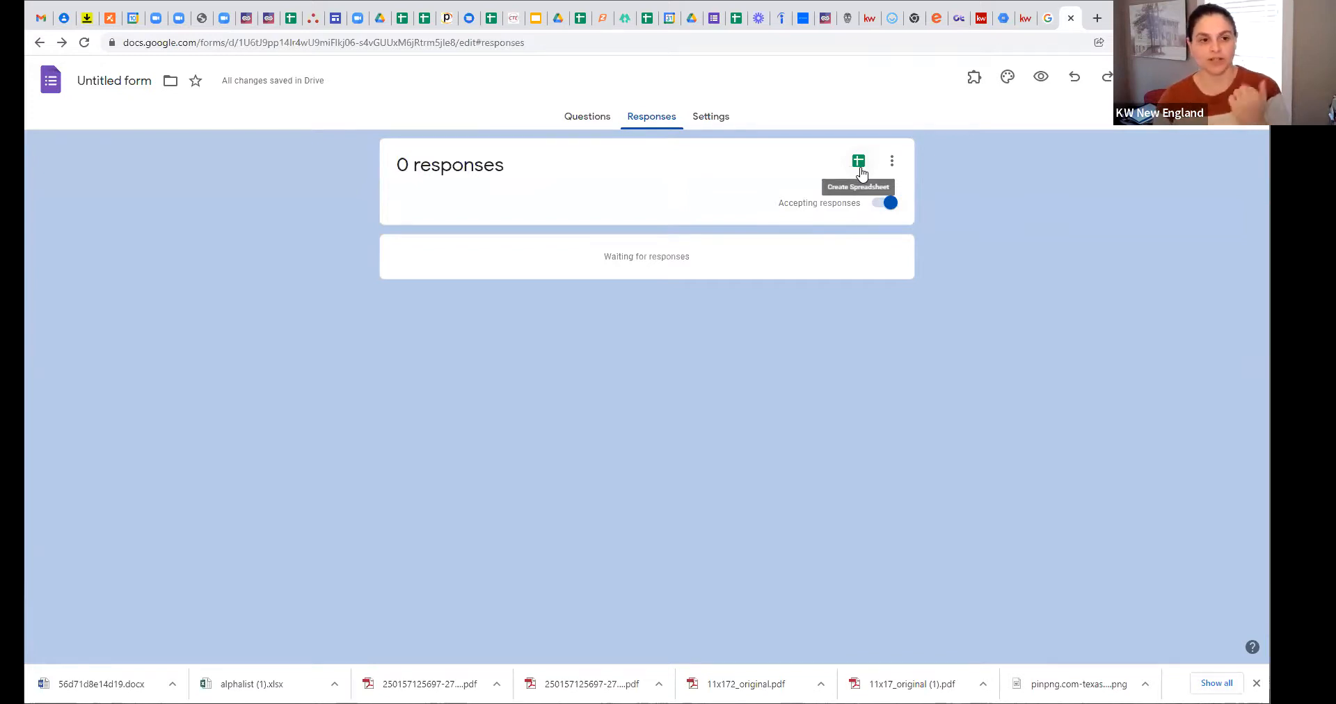
# Step: Create a linked response spreadsheet named 'Open House Responses 2-10'
pyautogui.click(860, 164)
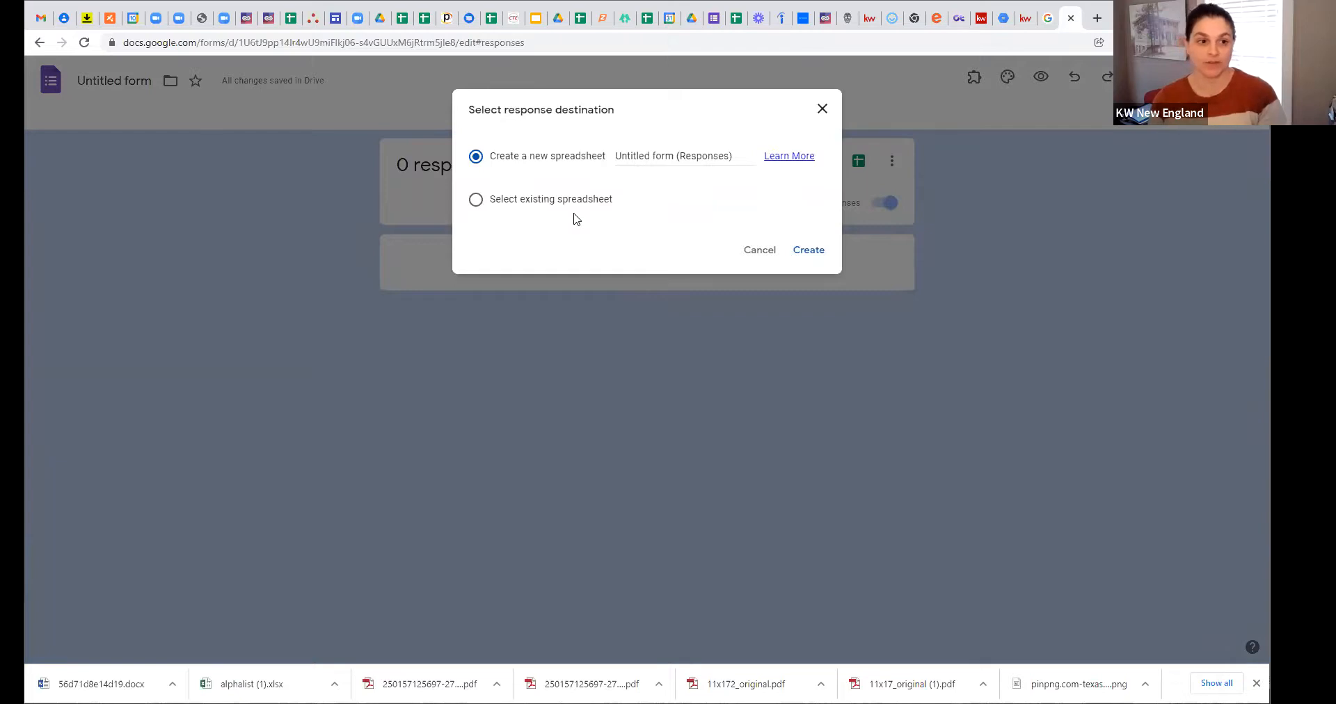
pyautogui.click(638, 156)
pyautogui.tripleClick(698, 158)
pyautogui.write('Ope')
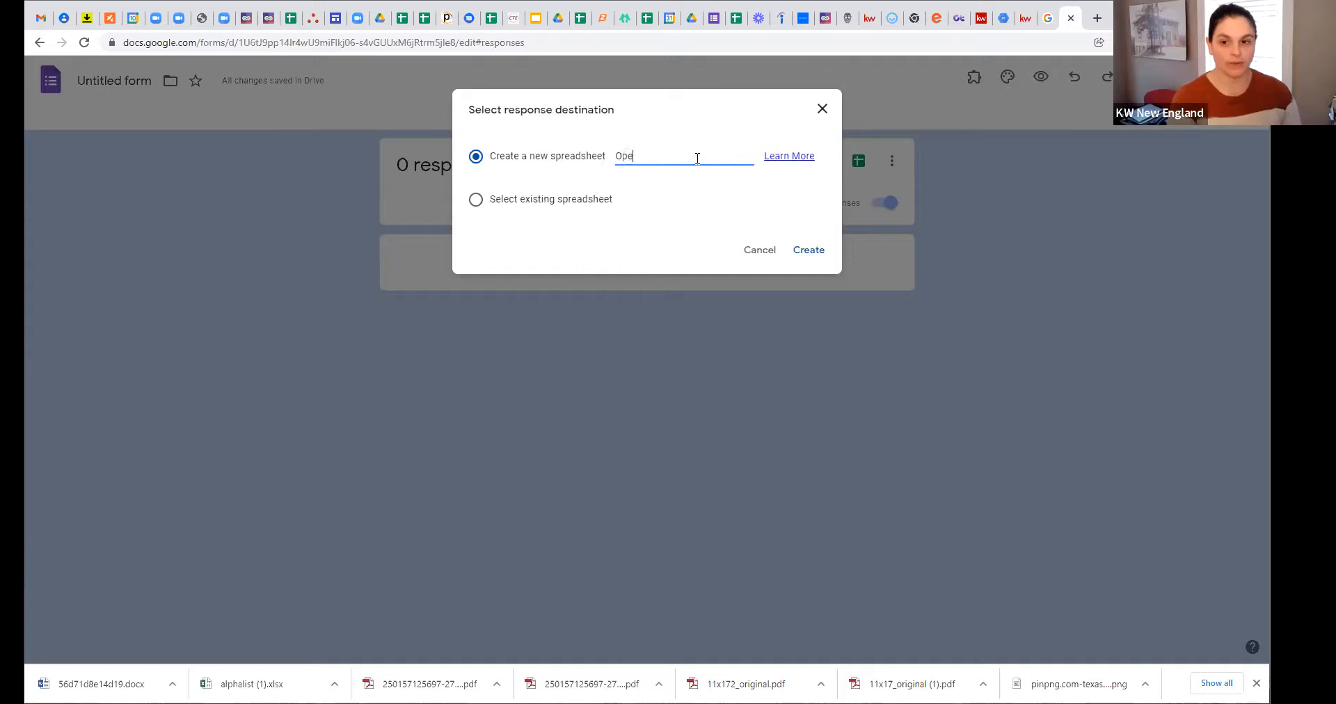
pyautogui.write('n House Resp')
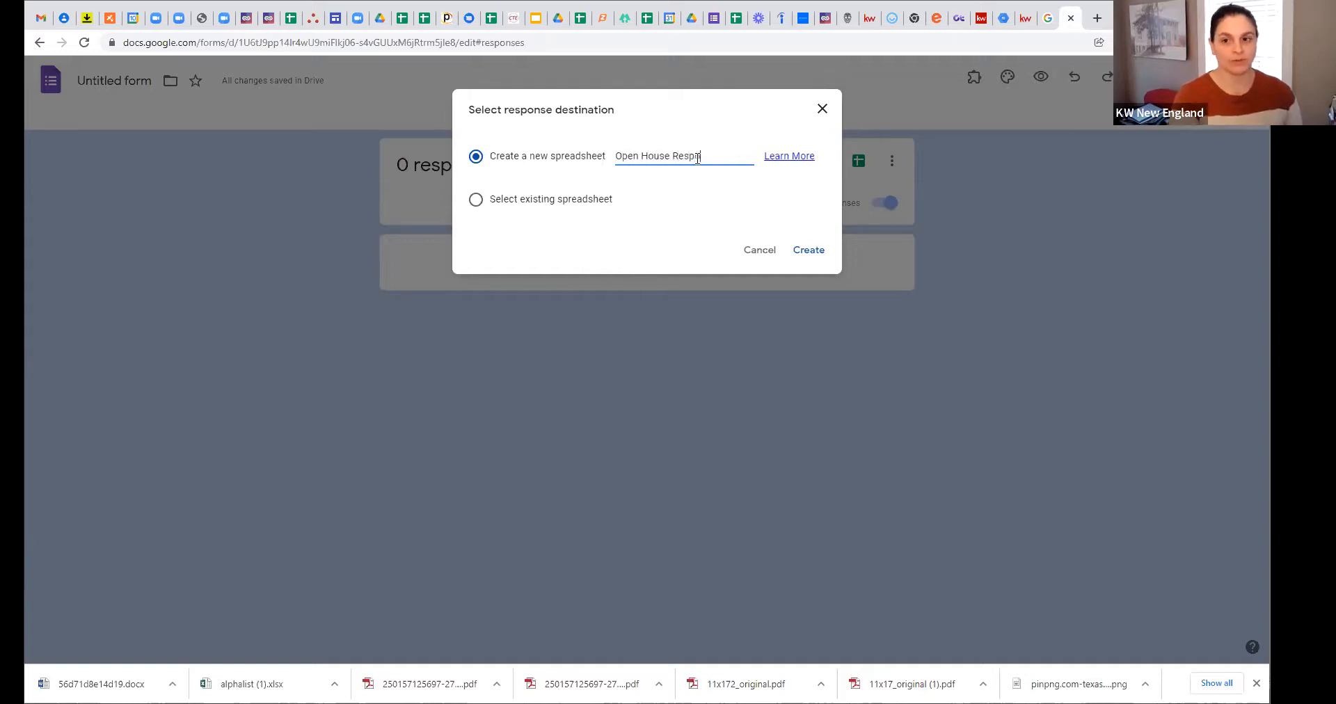
pyautogui.write('onsed 2')
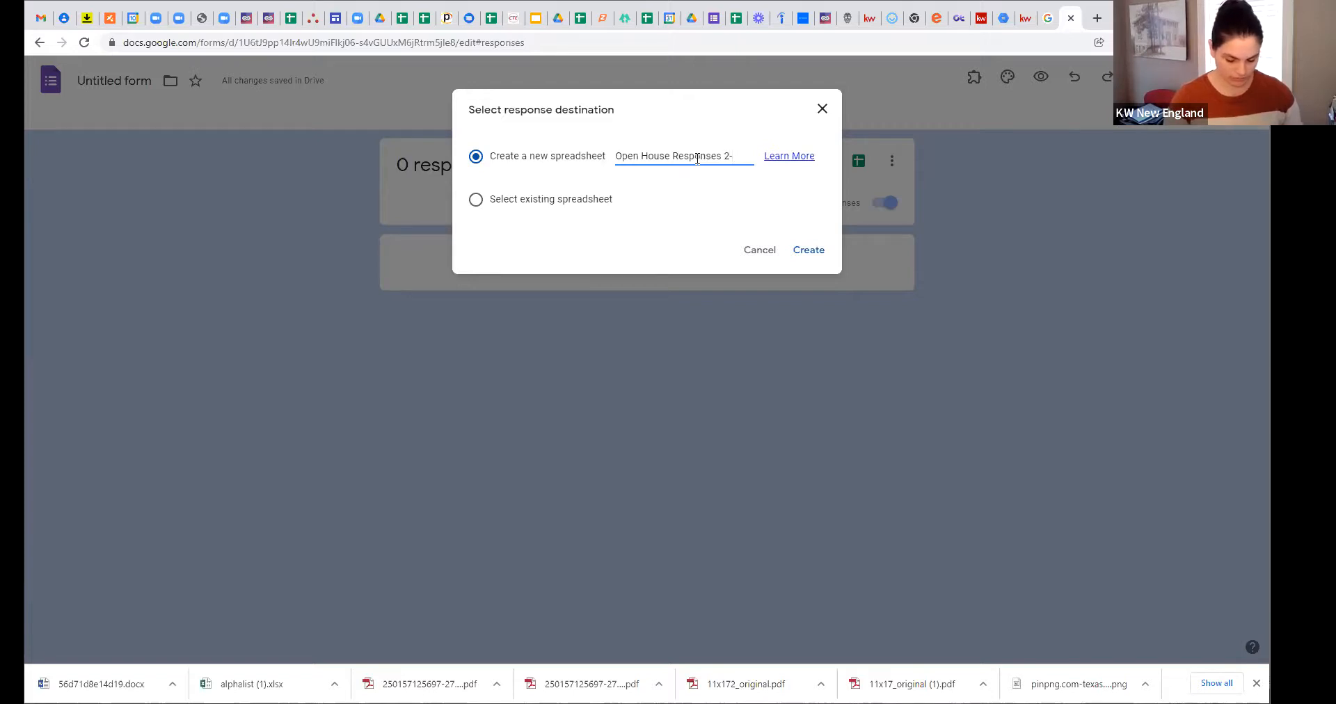
pyautogui.write('-10')
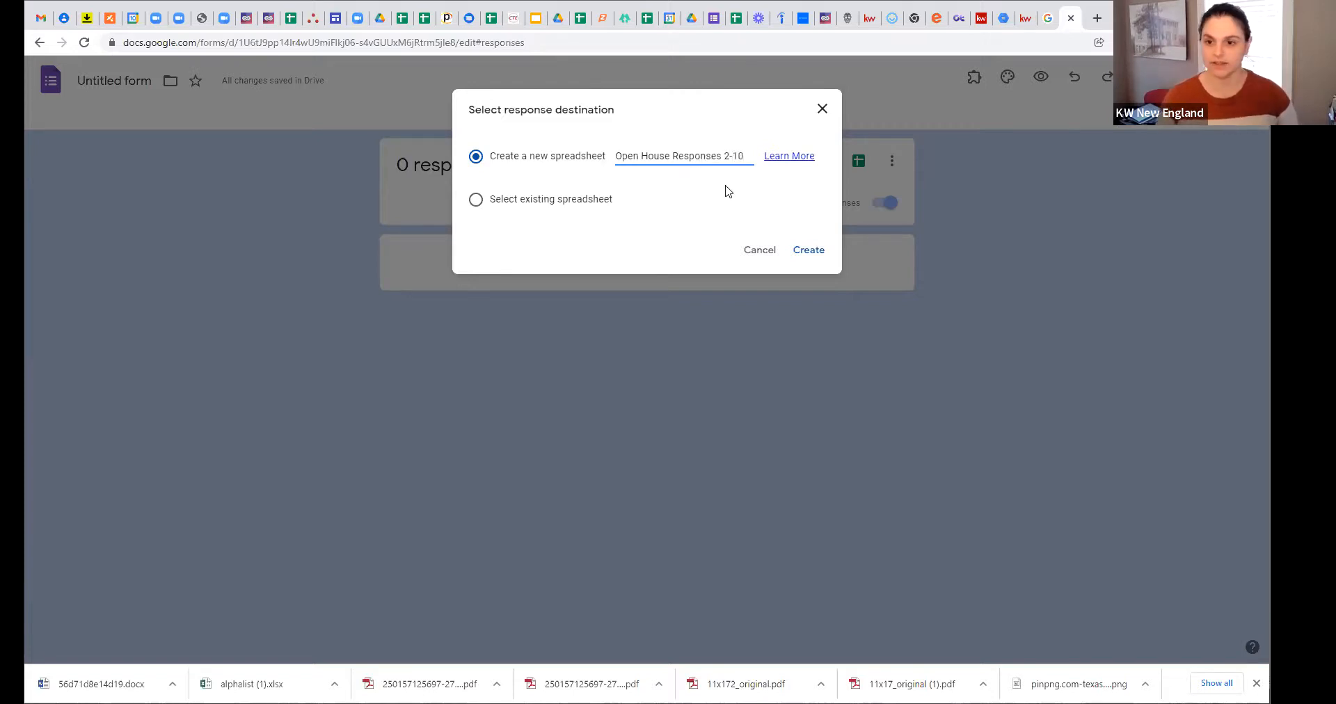
pyautogui.click(791, 259)
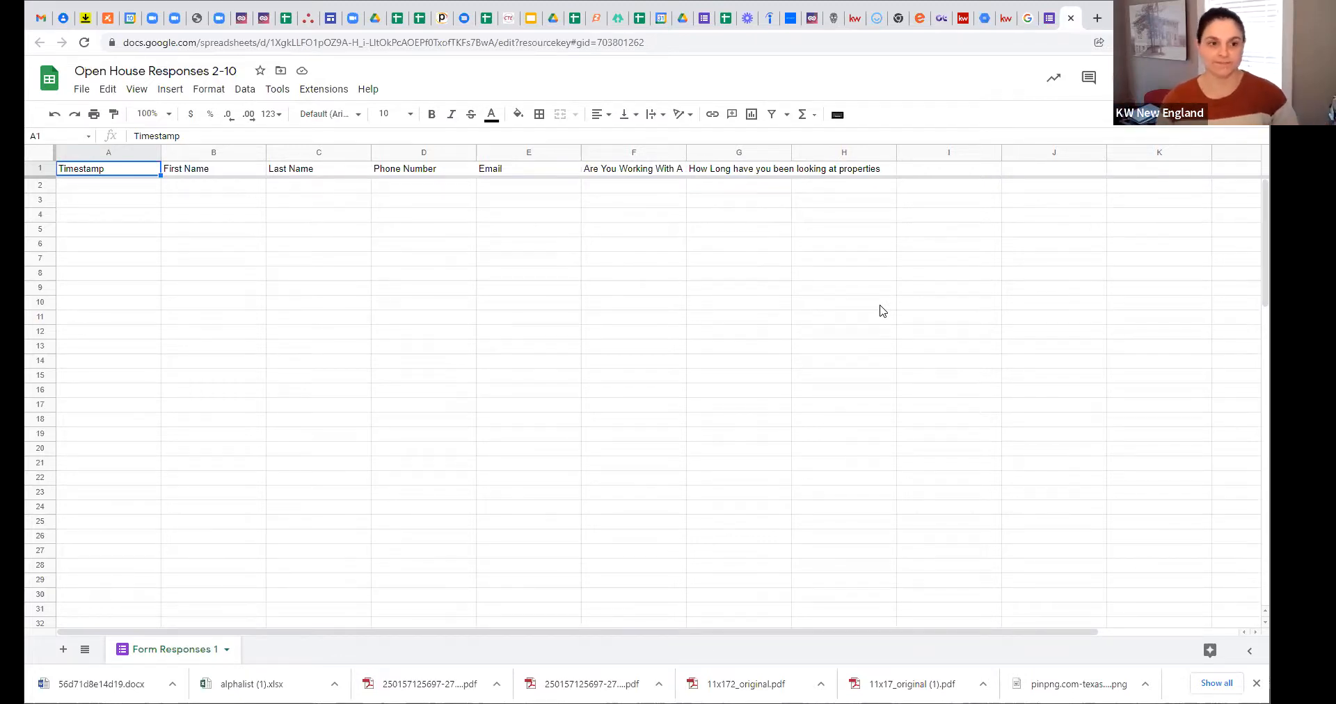
# Step: Return from the Sheets response spreadsheet to the form's Responses page
pyautogui.click(1048, 19)
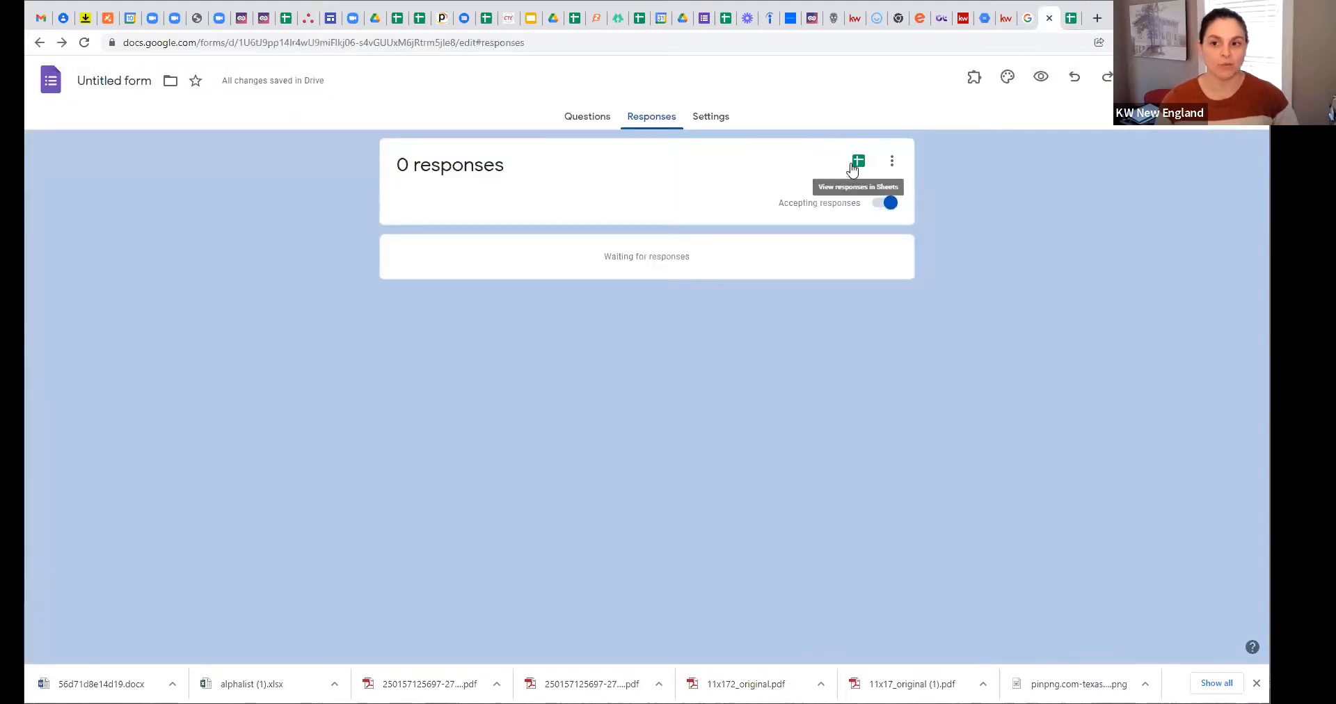
# Step: Look over the responses card's three-dot menu options, then go to the Settings page
pyautogui.click(892, 162)
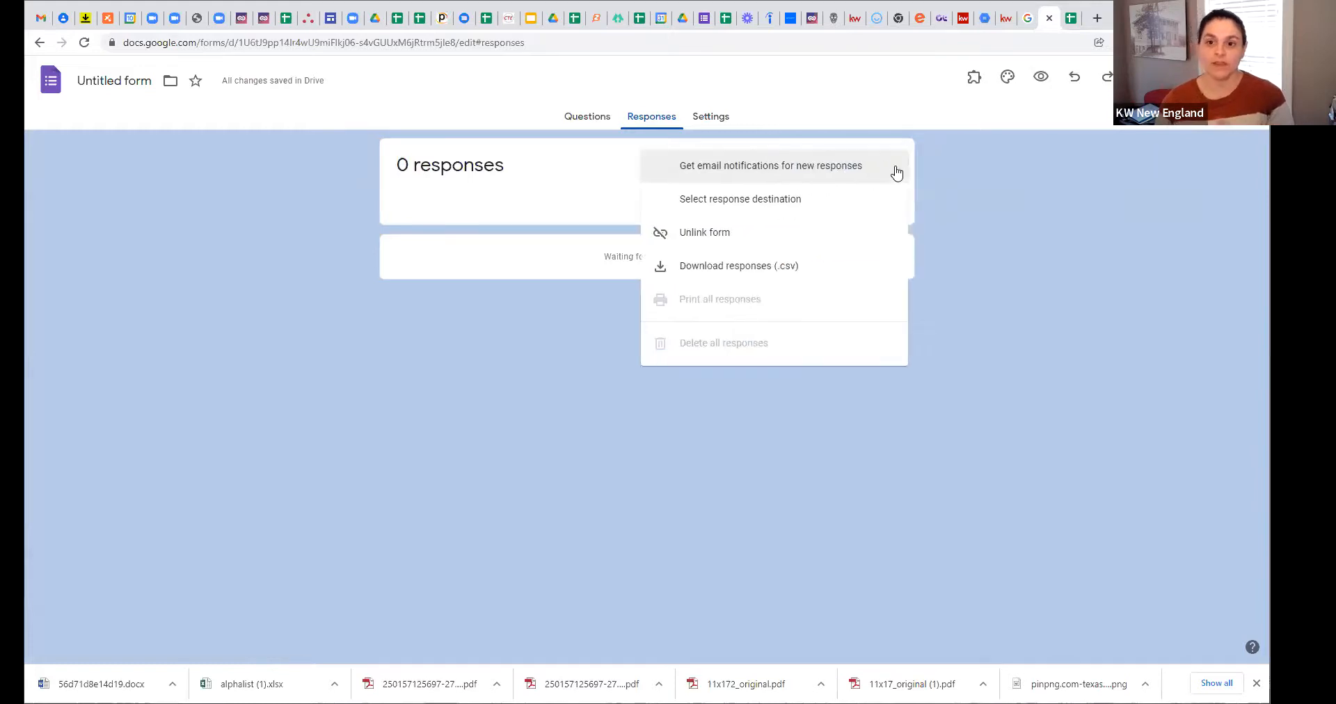
pyautogui.click(940, 174)
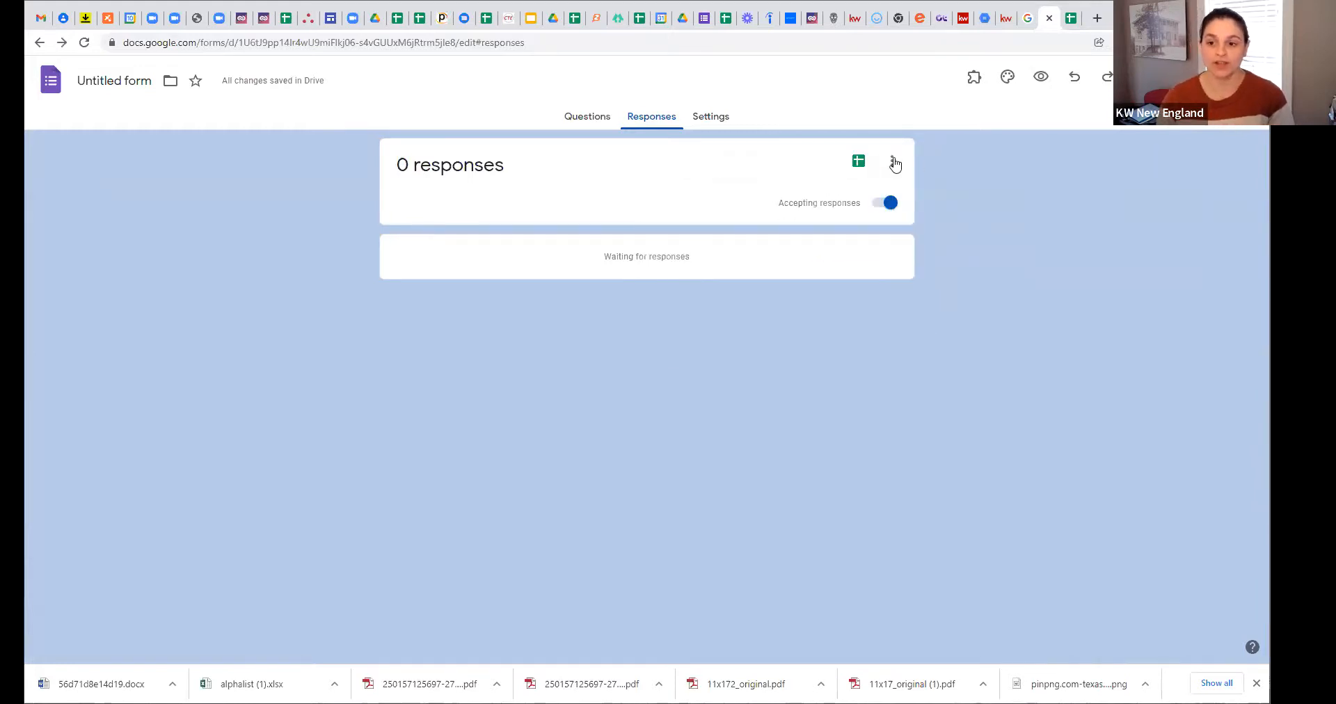
pyautogui.click(892, 163)
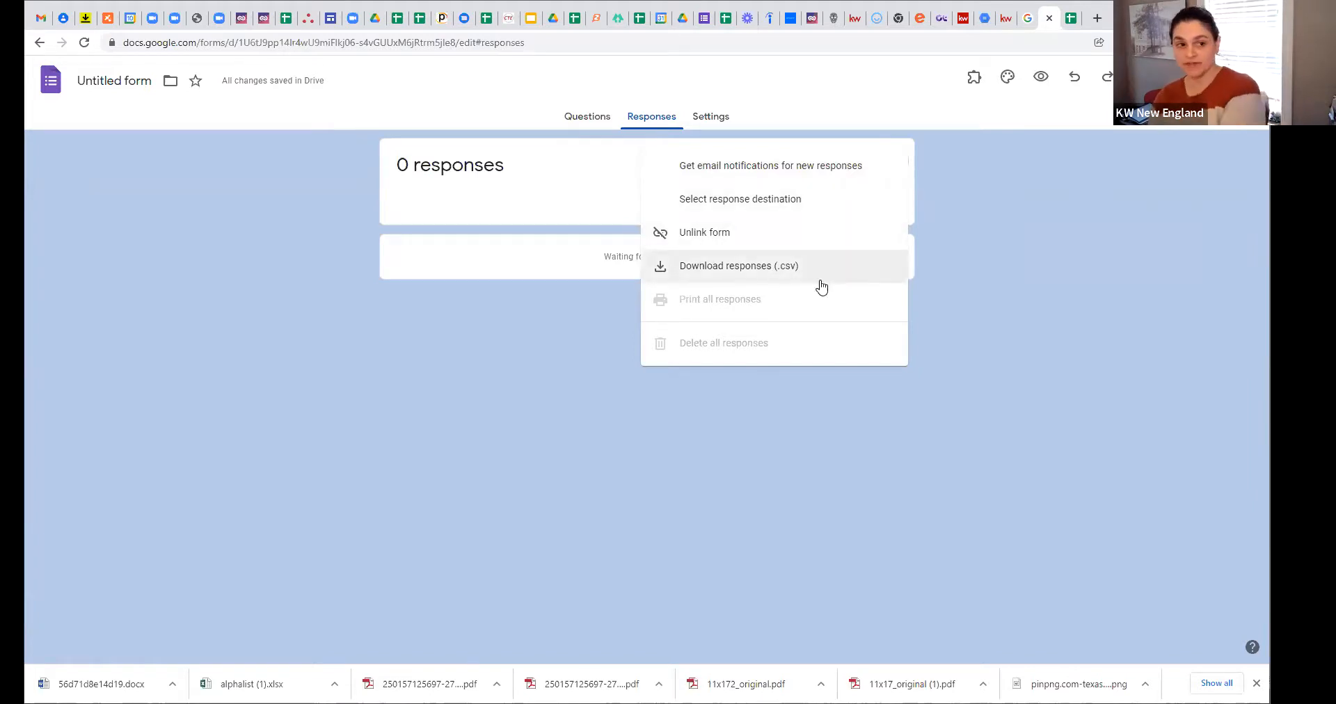
pyautogui.click(959, 328)
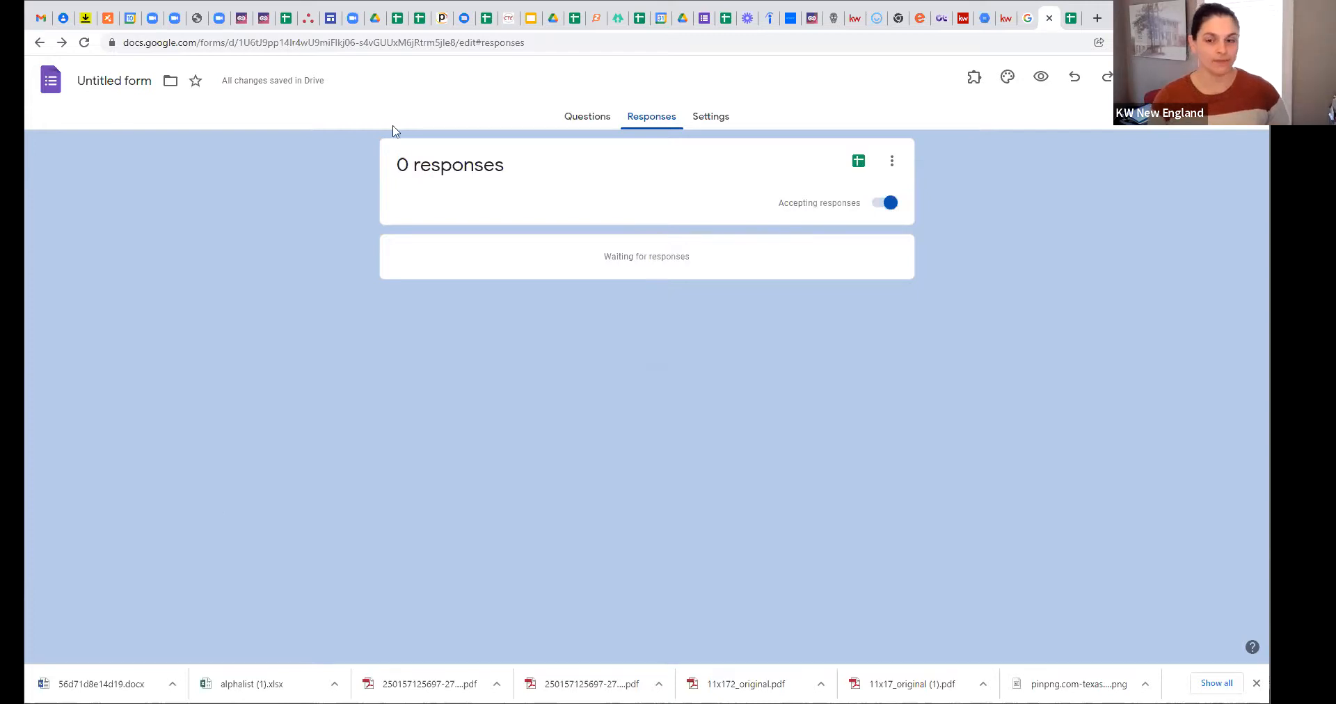
pyautogui.click(713, 116)
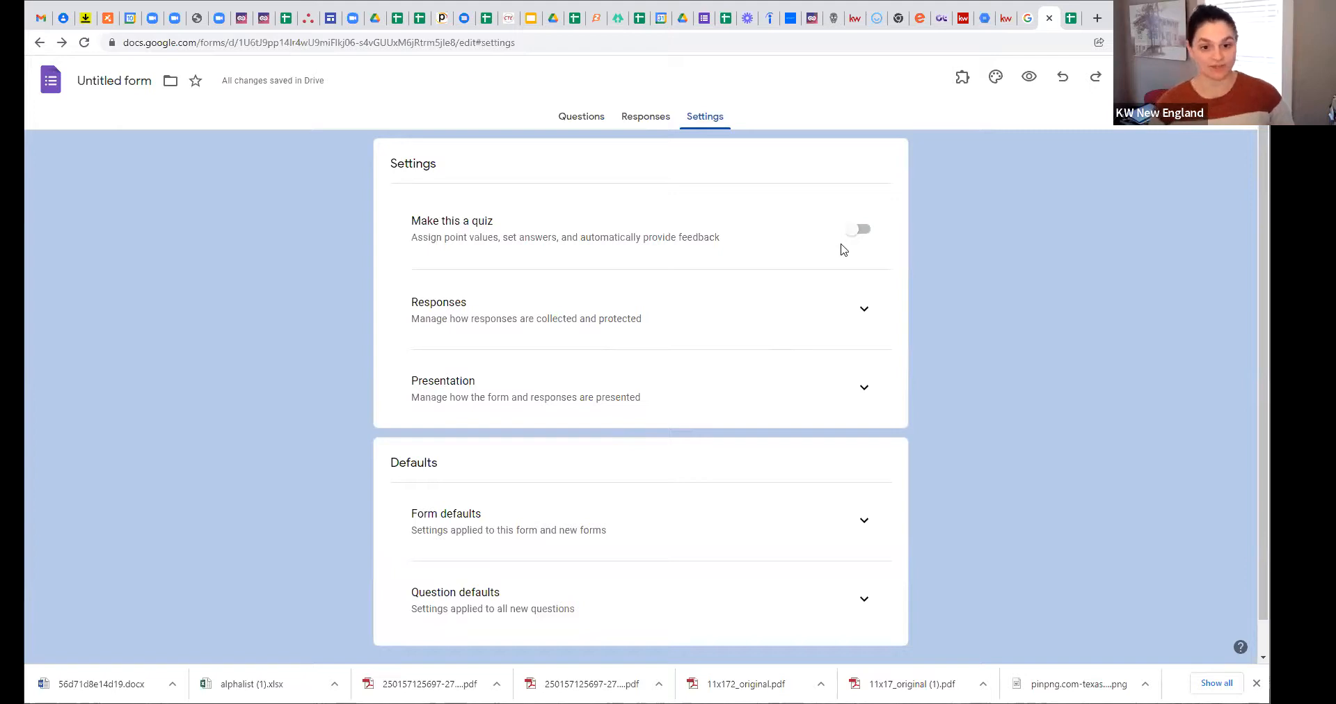
# Step: Review the Responses settings, collapse that section, and expand the Presentation settings
pyautogui.click(862, 317)
pyautogui.scroll(-2, 786, 309)
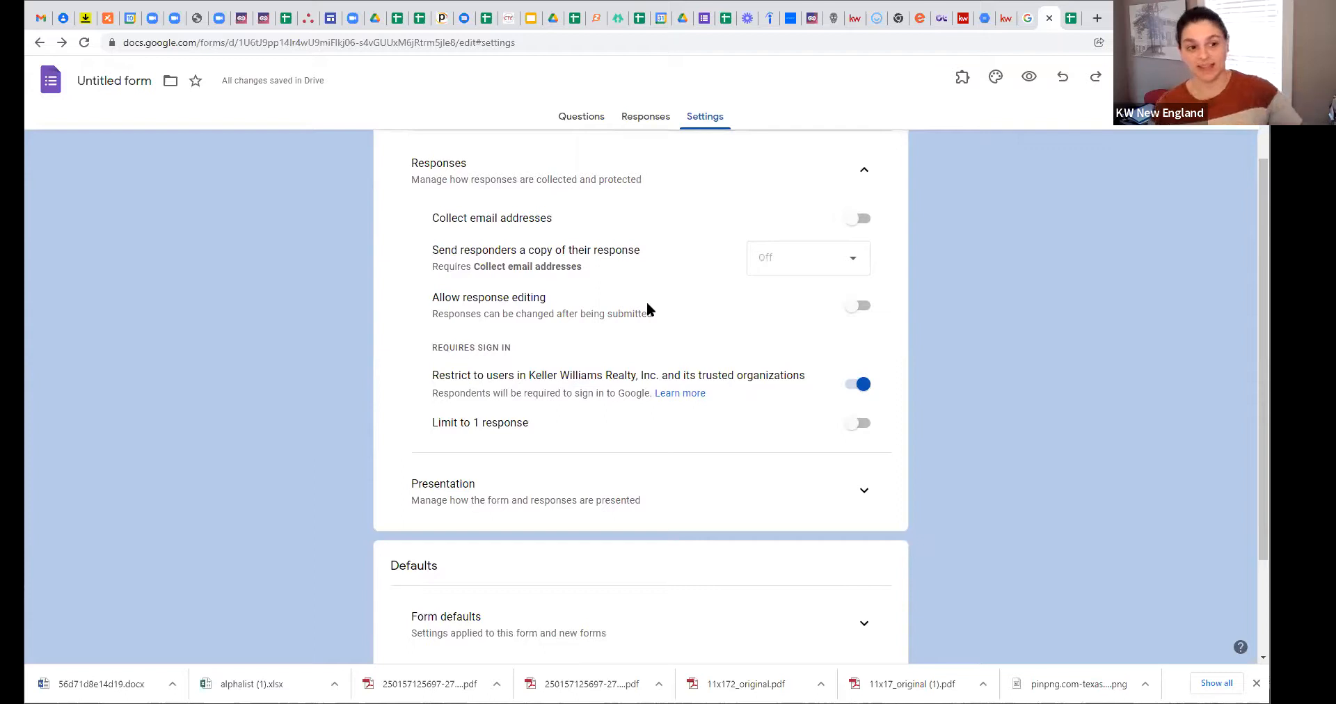
pyautogui.scroll(-1, 615, 332)
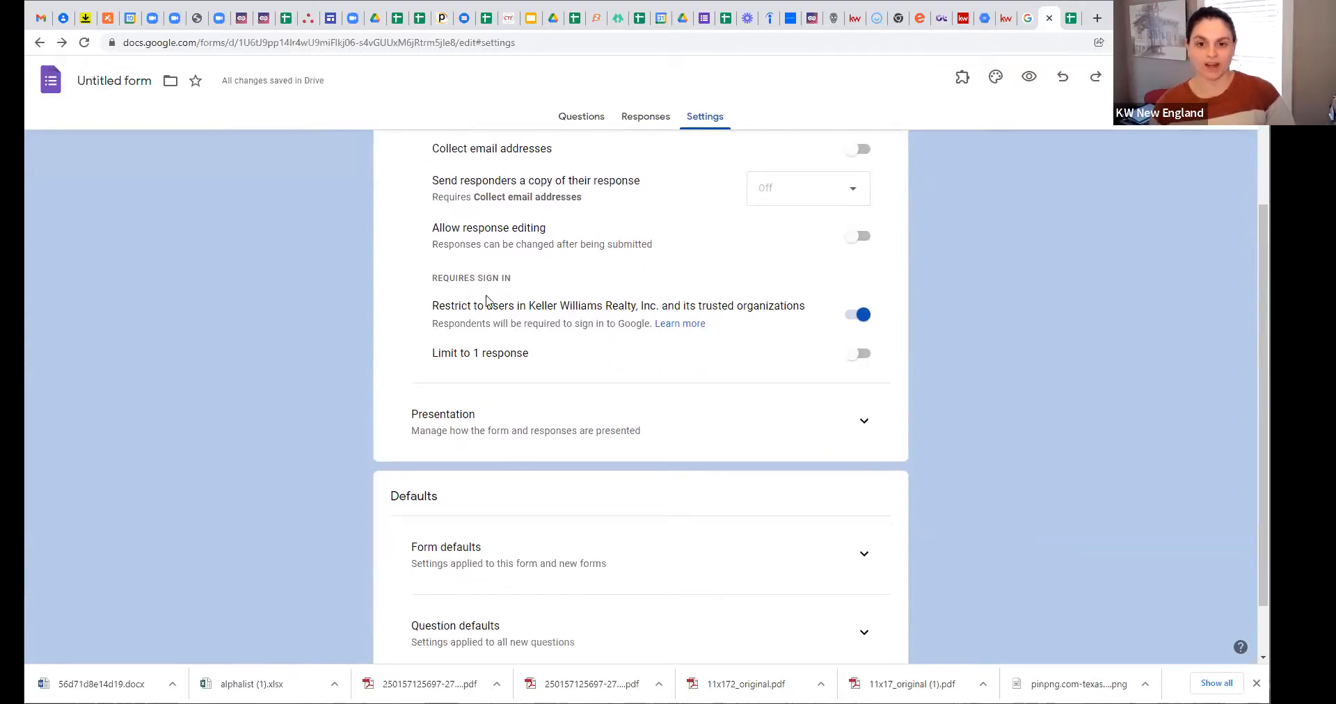
pyautogui.scroll(1, 514, 337)
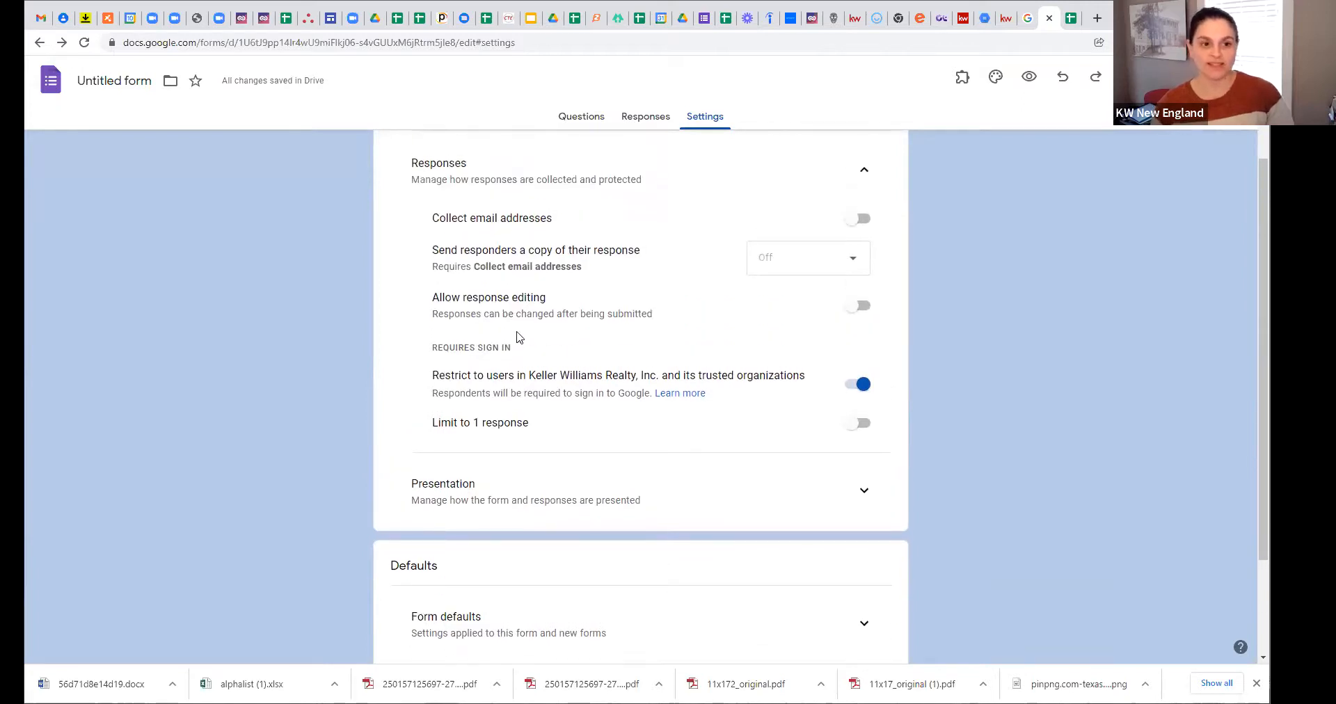
pyautogui.scroll(-1, 518, 338)
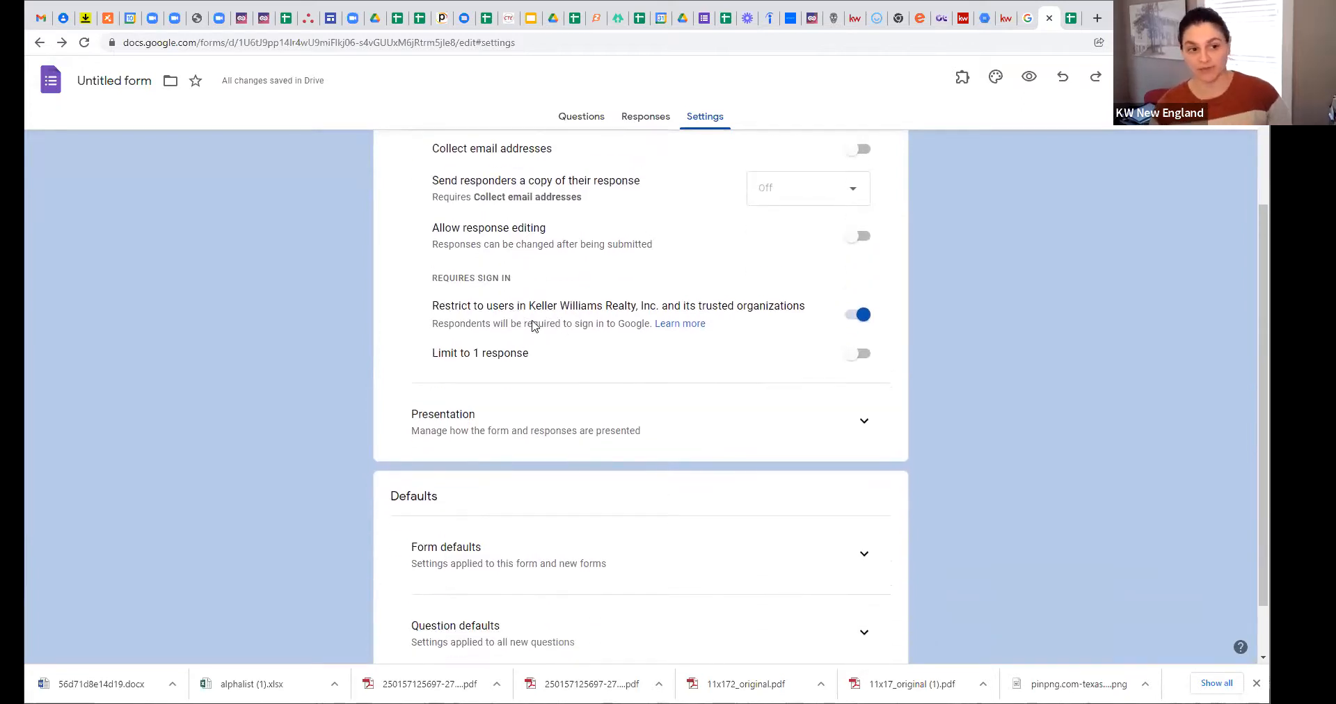
pyautogui.scroll(-1, 665, 388)
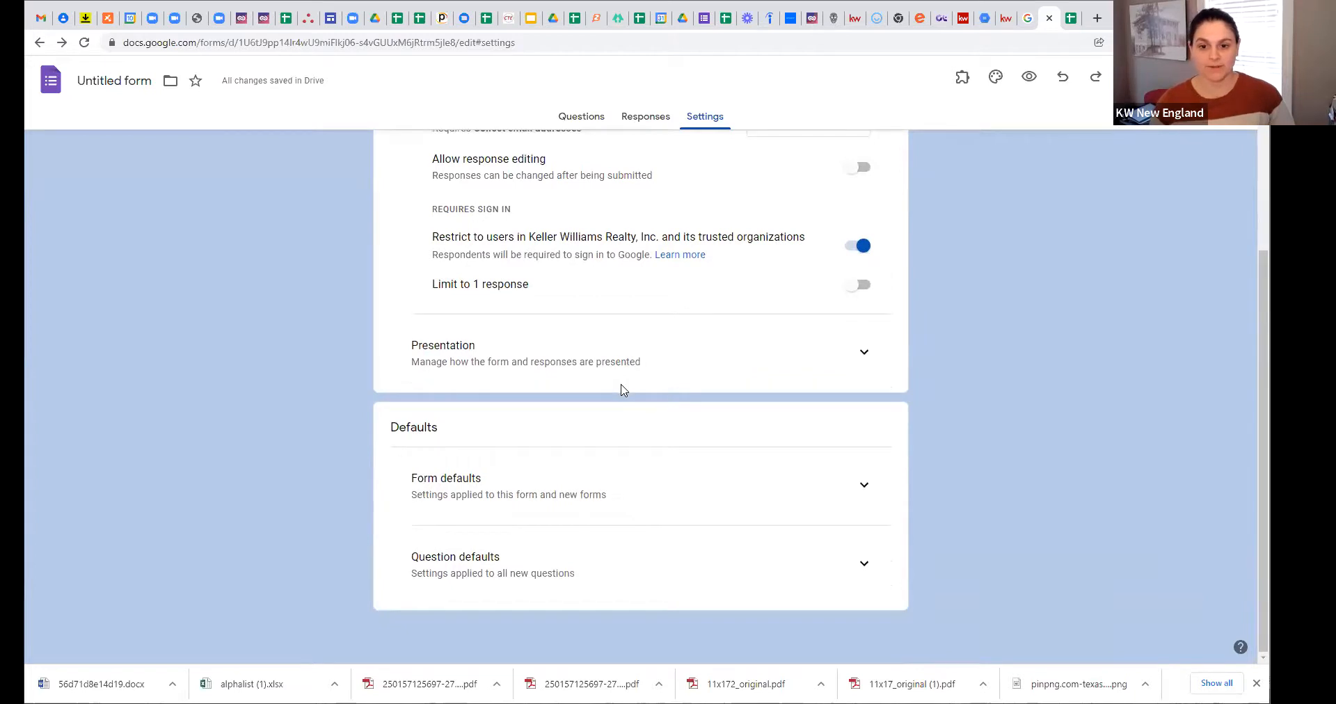
pyautogui.scroll(4, 696, 369)
pyautogui.click(855, 306)
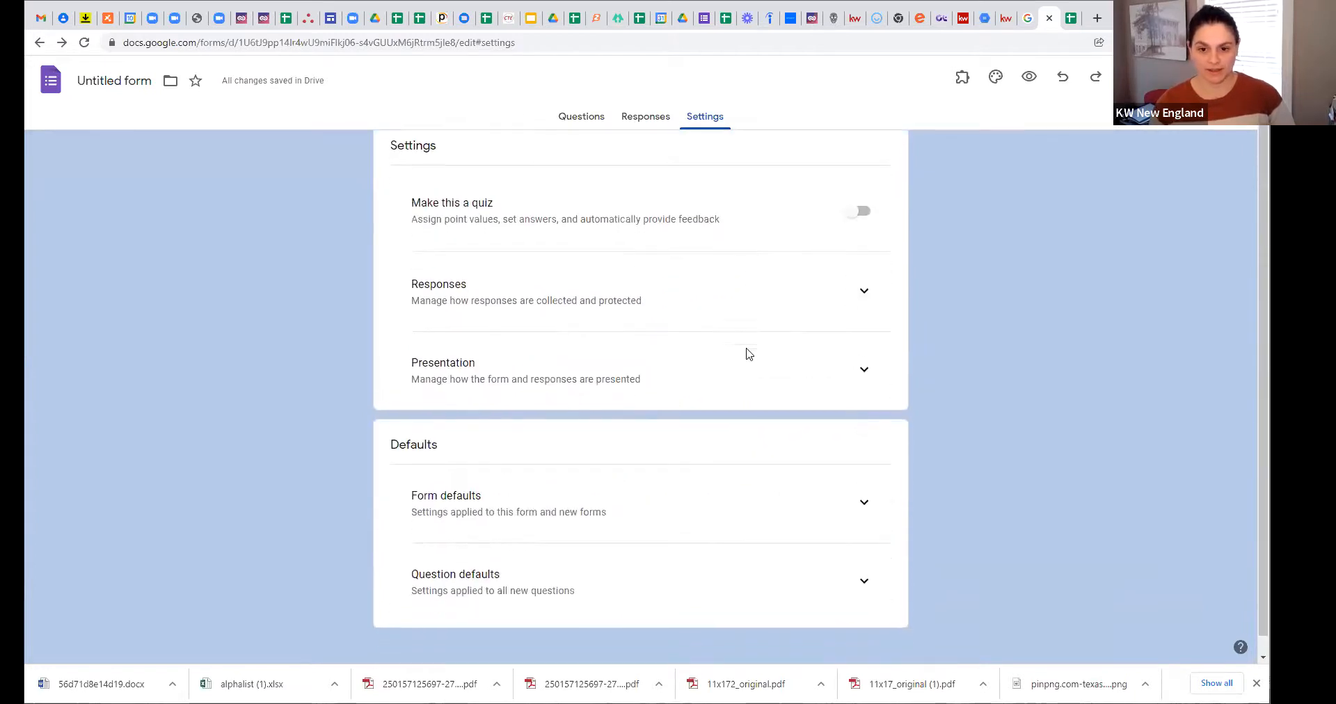
pyautogui.scroll(-1, 748, 355)
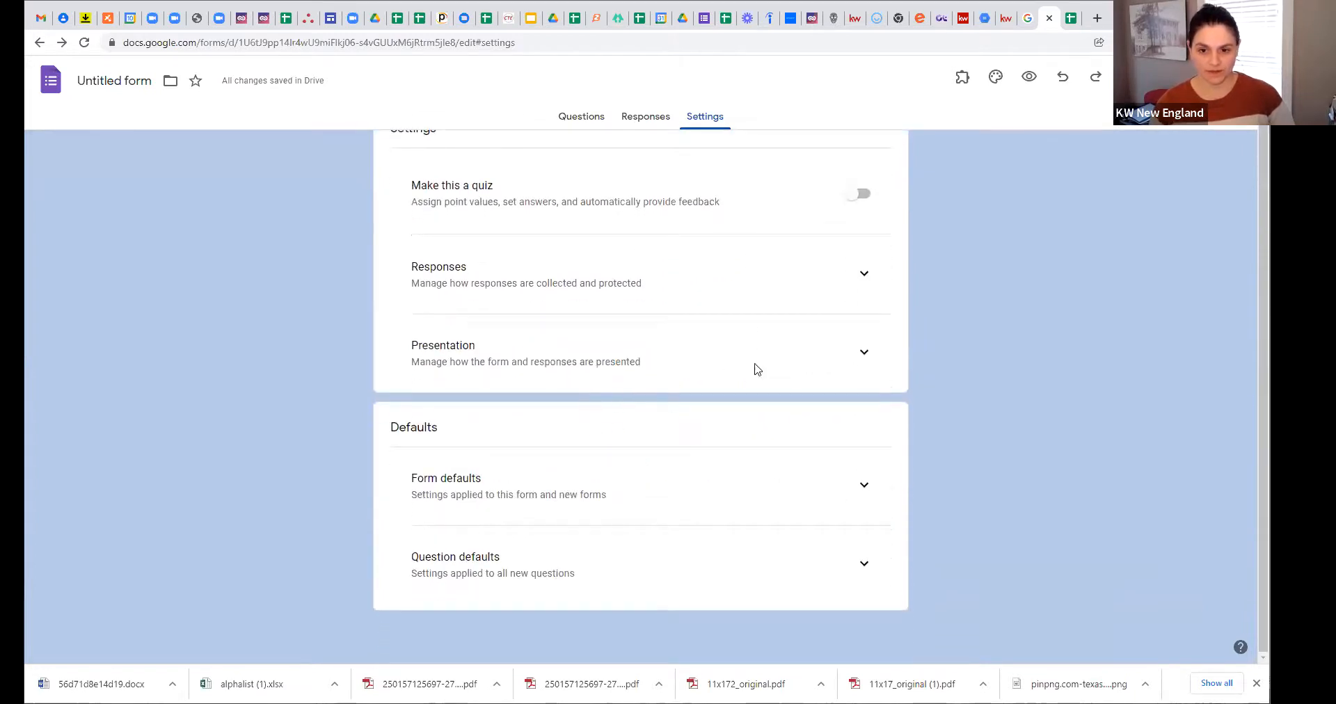
pyautogui.click(850, 355)
pyautogui.scroll(-3, 680, 394)
pyautogui.scroll(1, 534, 287)
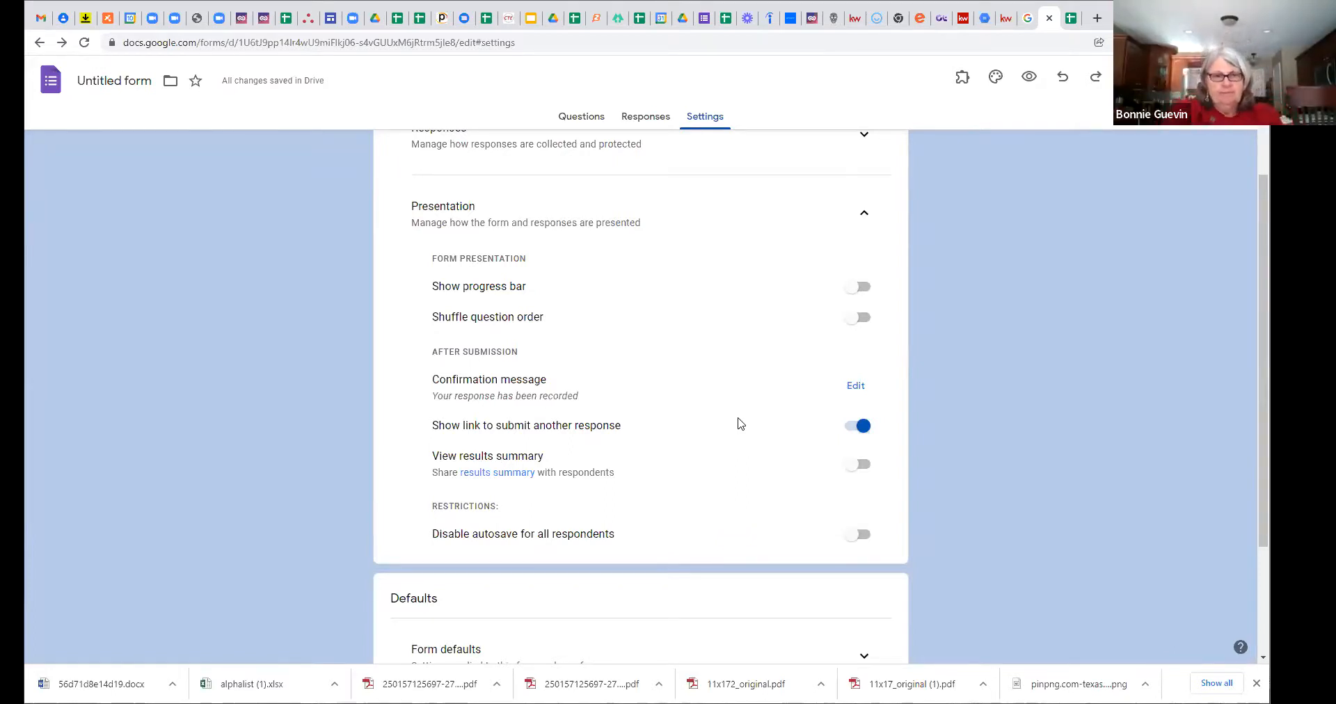
pyautogui.scroll(-1, 661, 454)
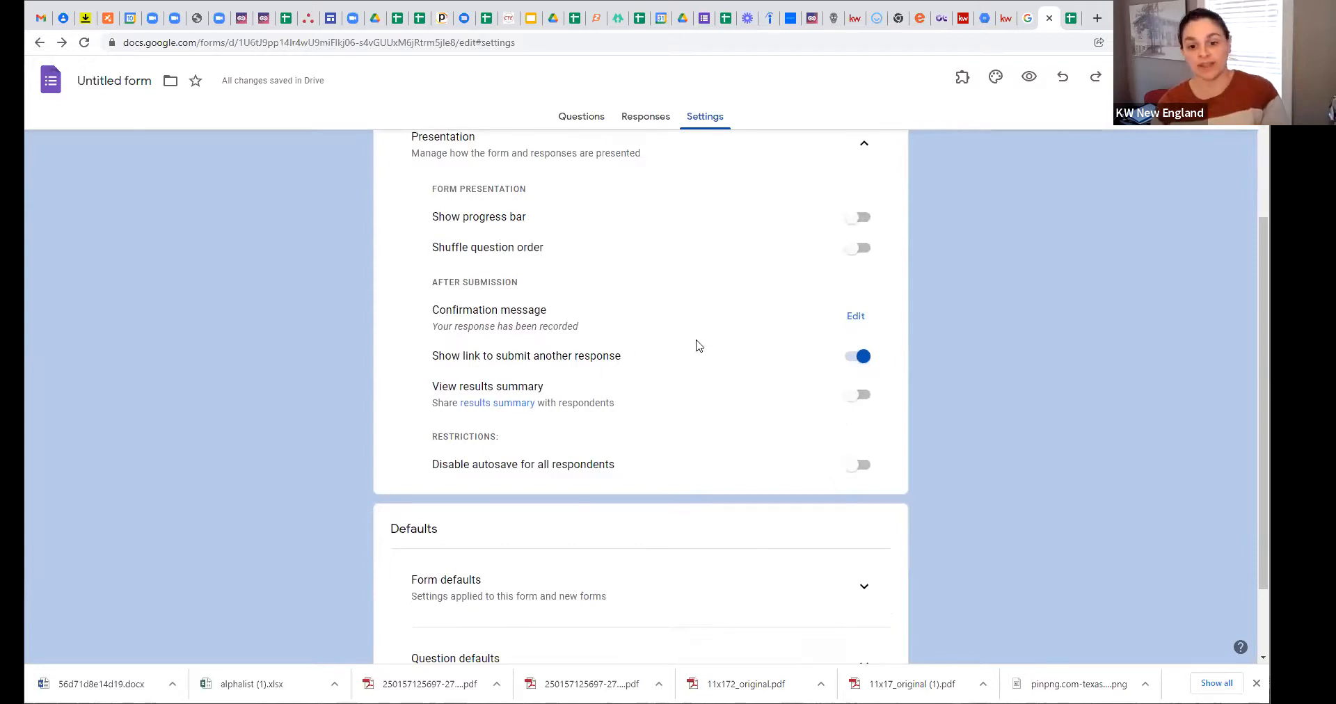
pyautogui.scroll(-1, 647, 413)
pyautogui.scroll(-1, 620, 343)
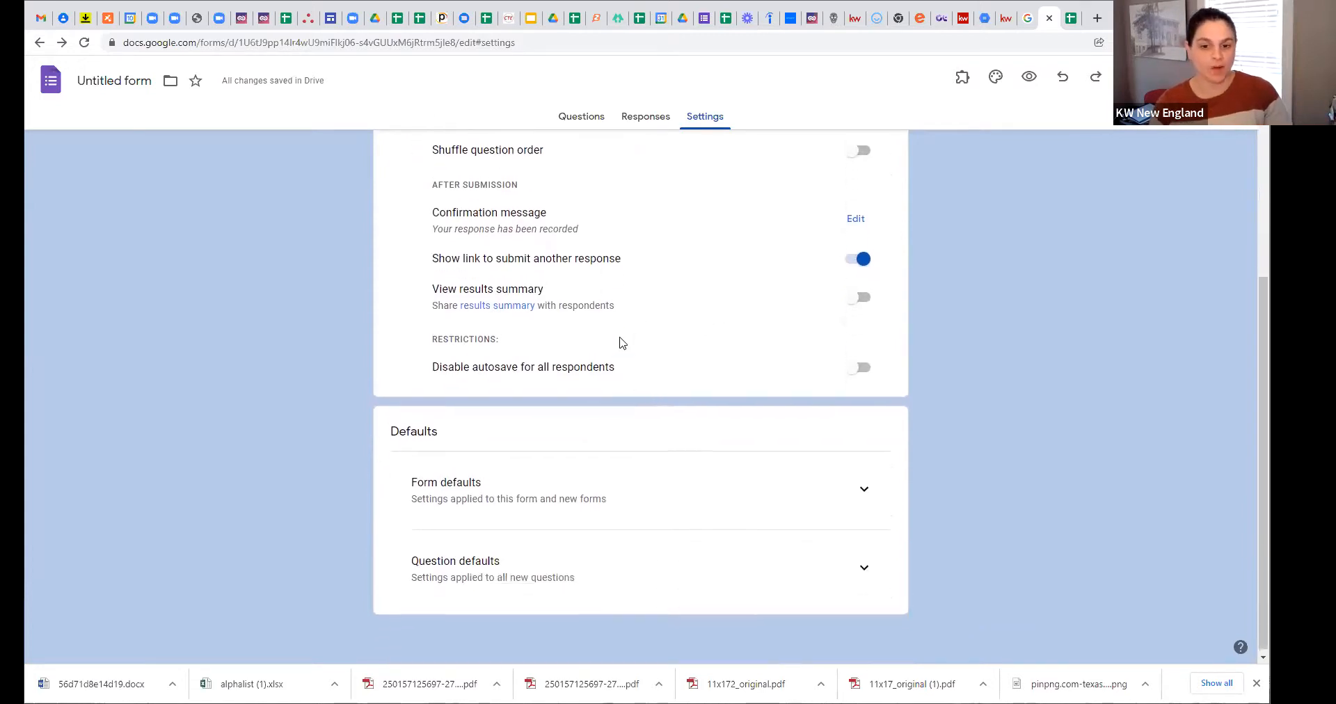
pyautogui.scroll(1, 636, 358)
pyautogui.scroll(2, 635, 358)
pyautogui.scroll(1, 677, 347)
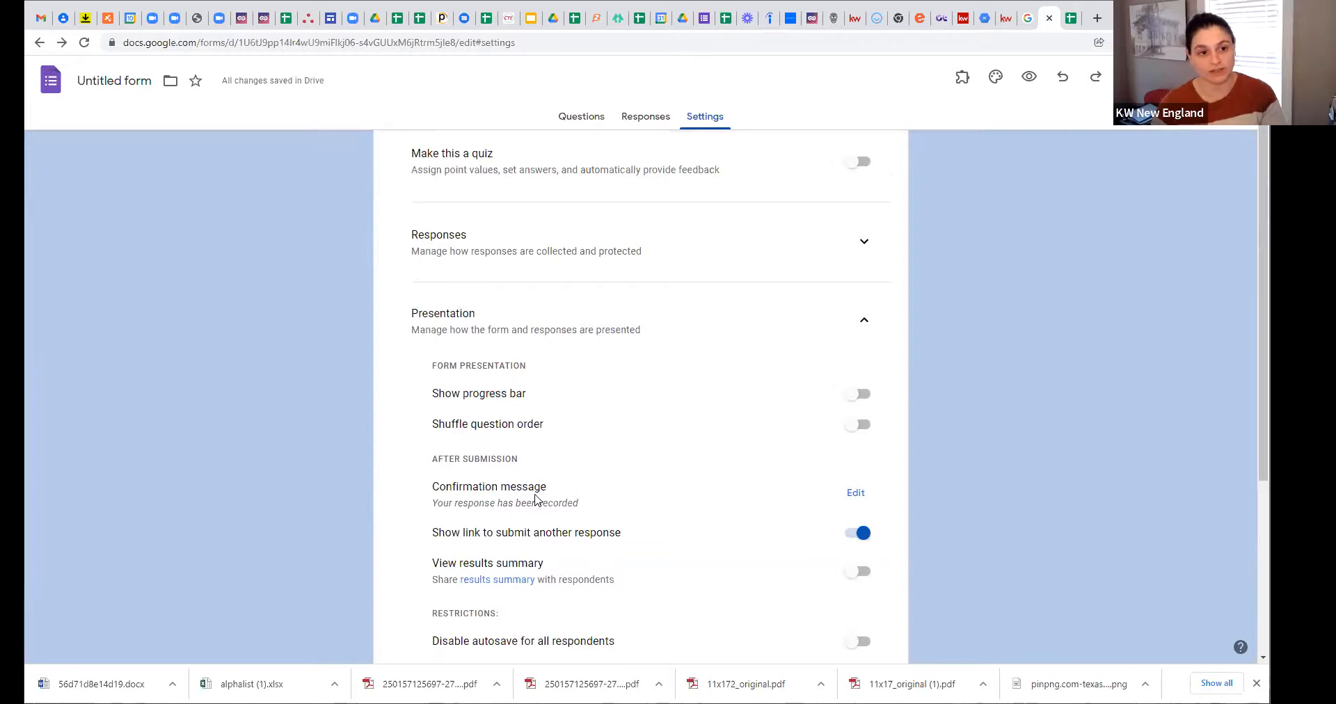
pyautogui.scroll(-4, 529, 491)
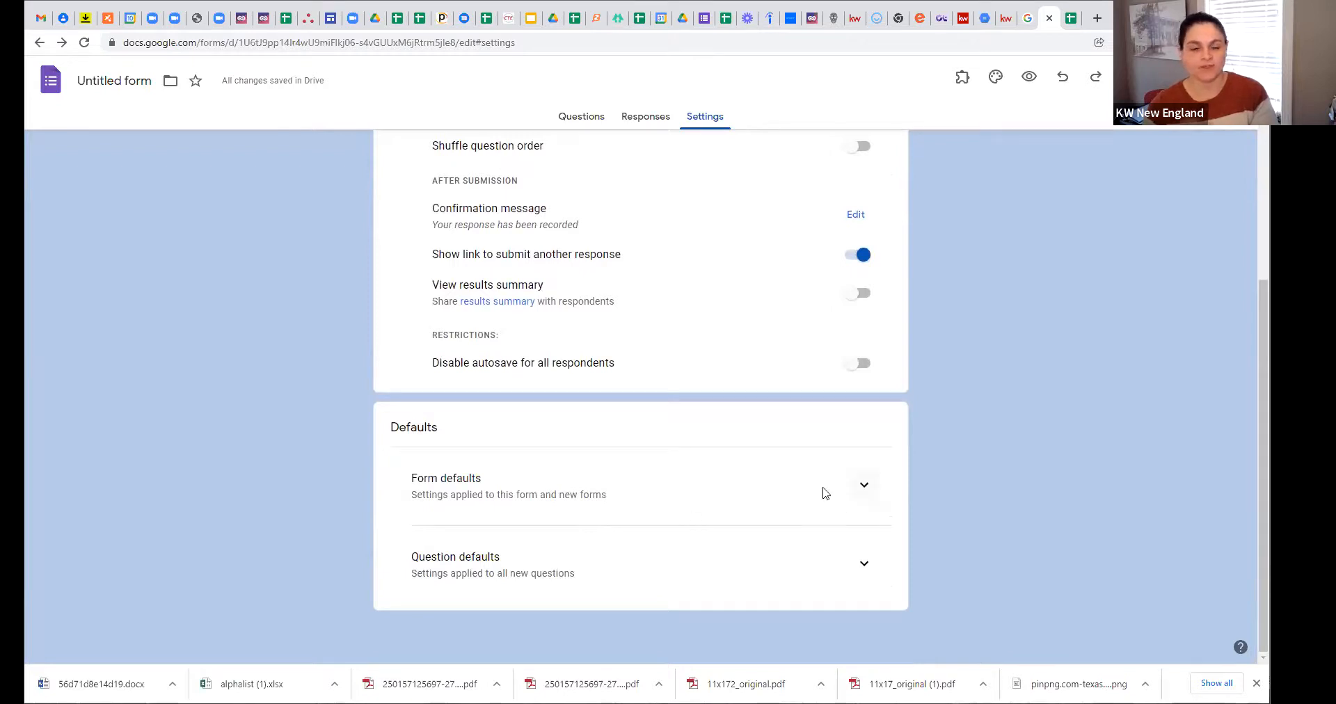
pyautogui.scroll(1, 679, 537)
pyautogui.scroll(4, 676, 473)
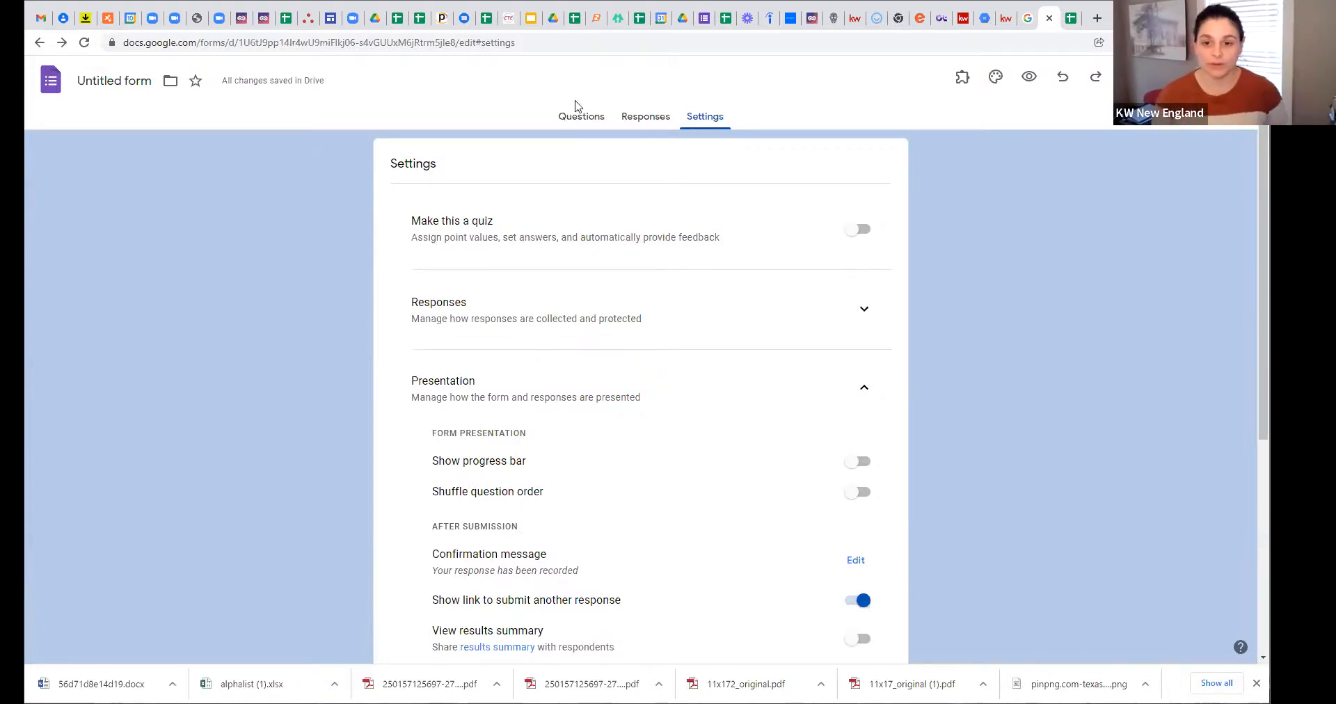
# Step: Return to the Questions view and bring up the Send form dialog
pyautogui.click(583, 117)
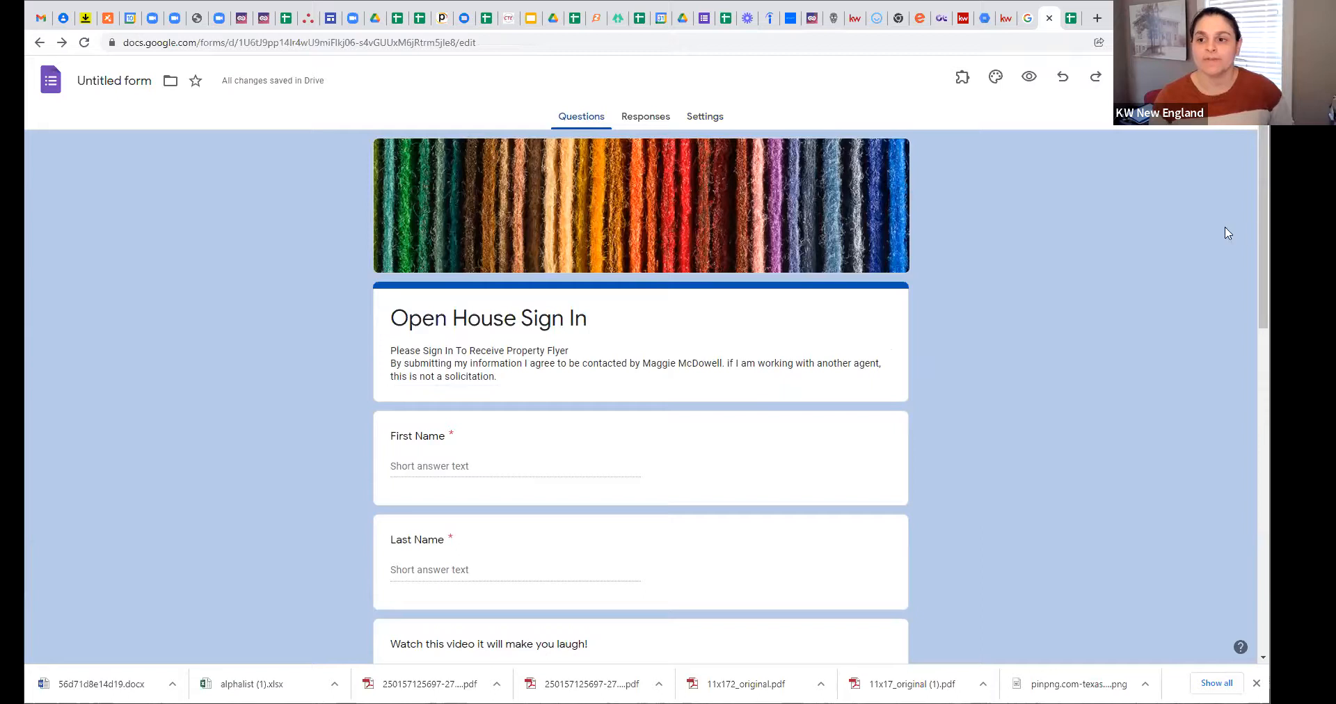
pyautogui.click(1151, 77)
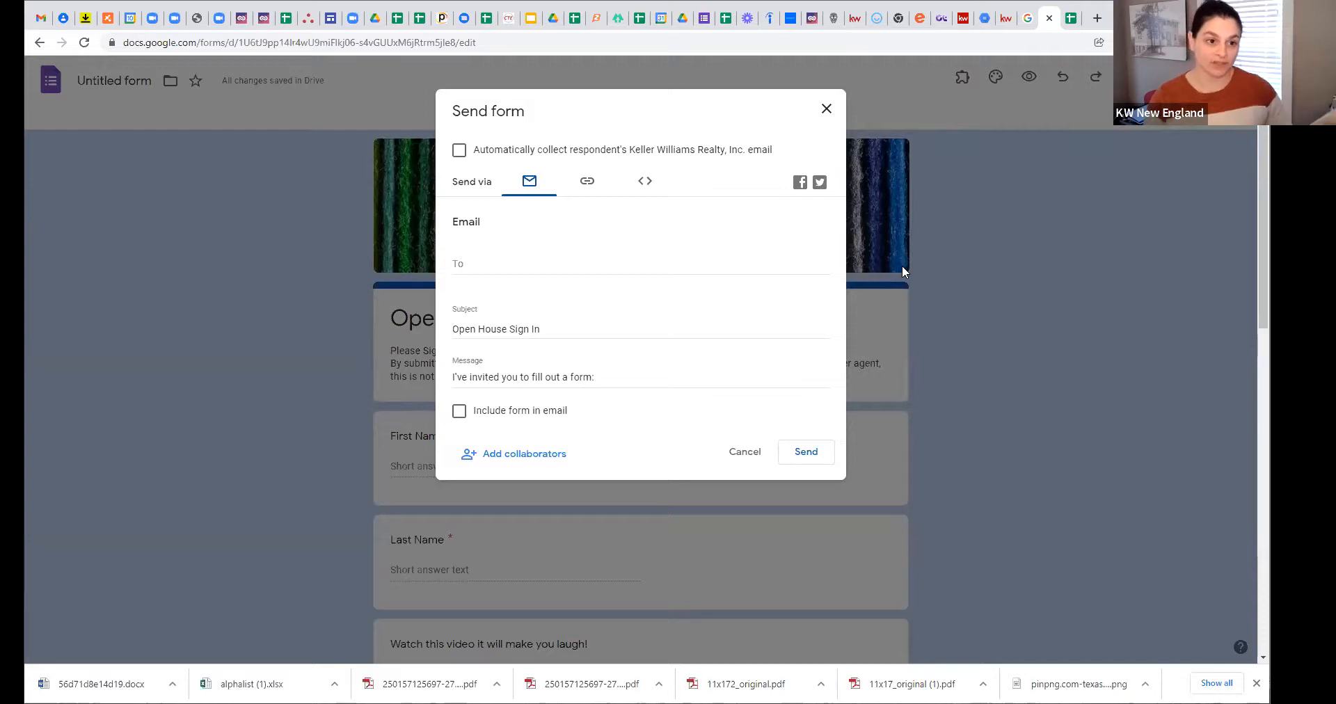
# Step: Copy the form's shareable link from the Send dialog's link option
pyautogui.click(587, 184)
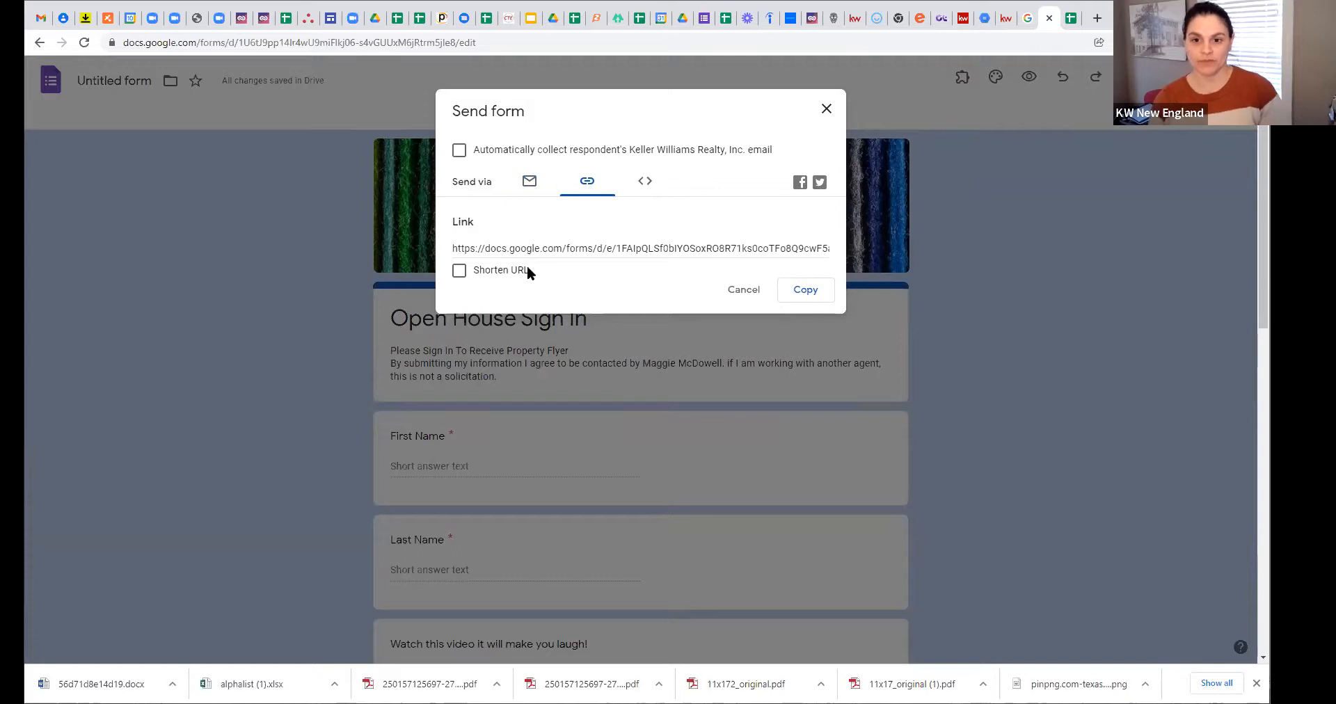
pyautogui.click(805, 291)
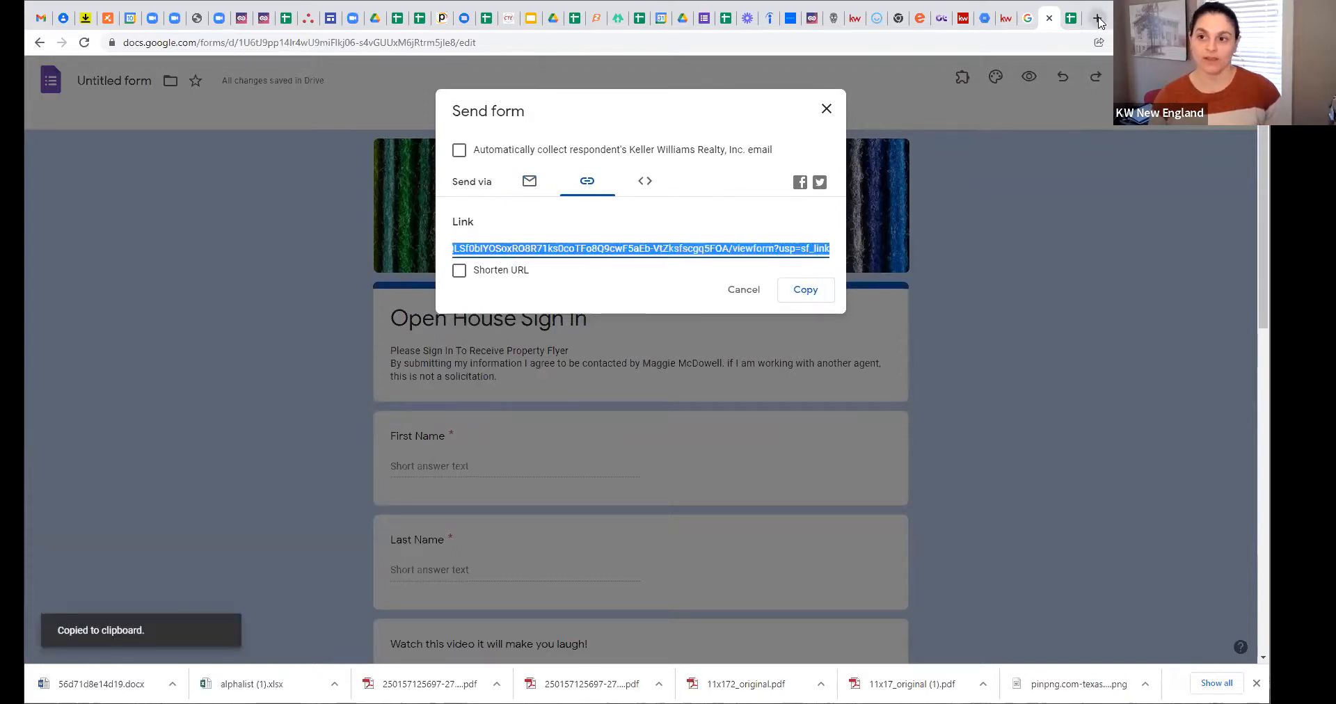
pyautogui.click(1099, 17)
# Step: Paste the copied link into the new tab's address bar to load the live form
pyautogui.rightClick(1071, 41)
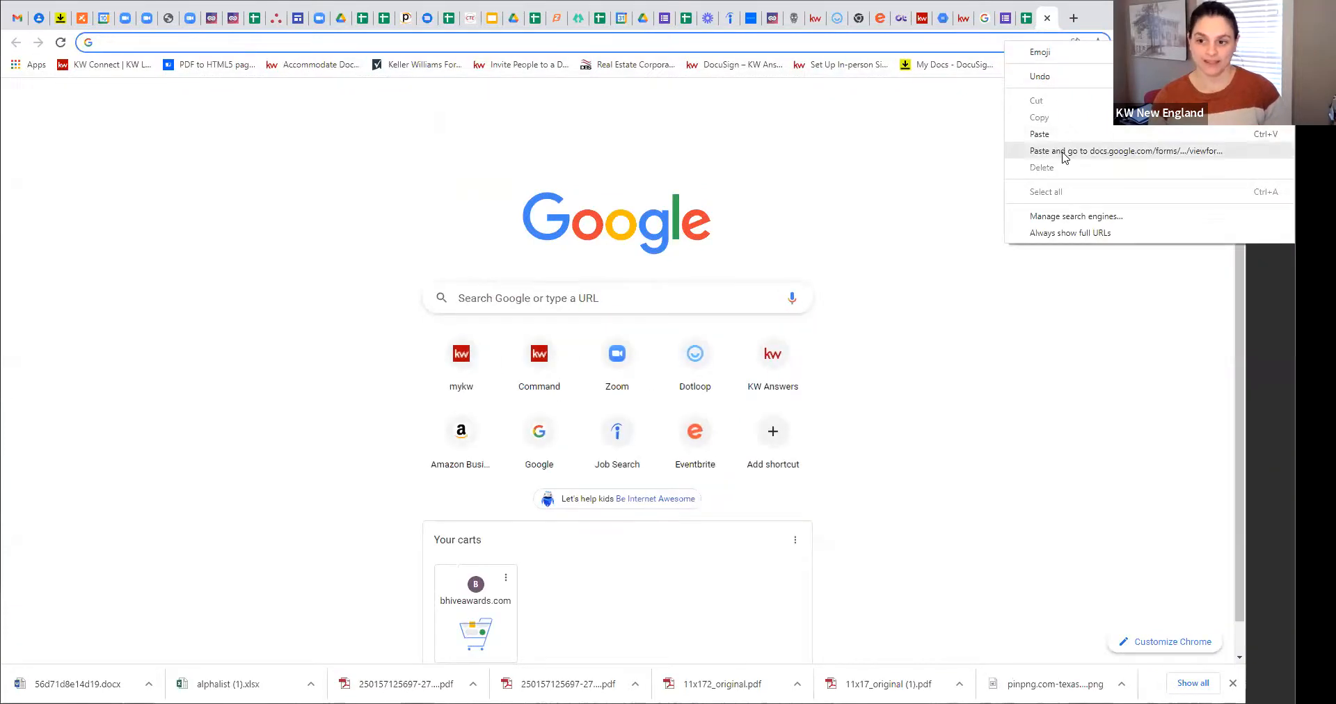
pyautogui.click(1063, 151)
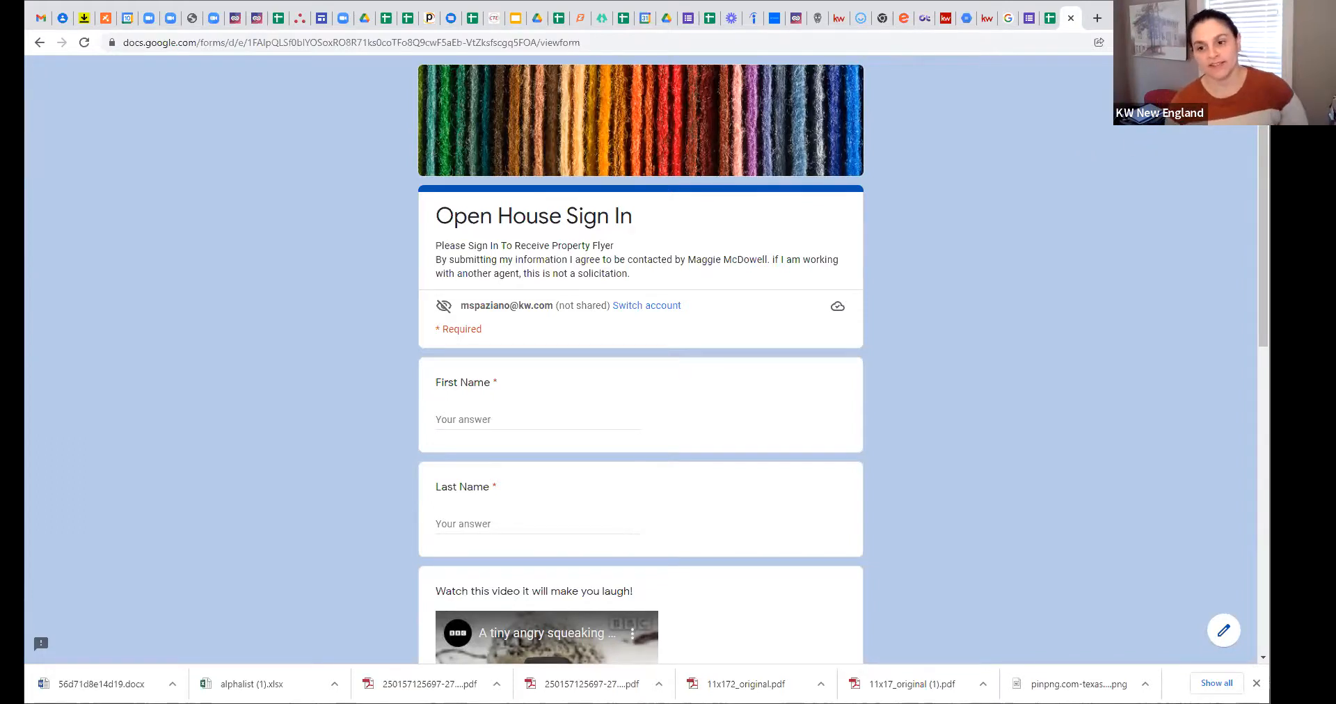
pyautogui.rightClick(1022, 308)
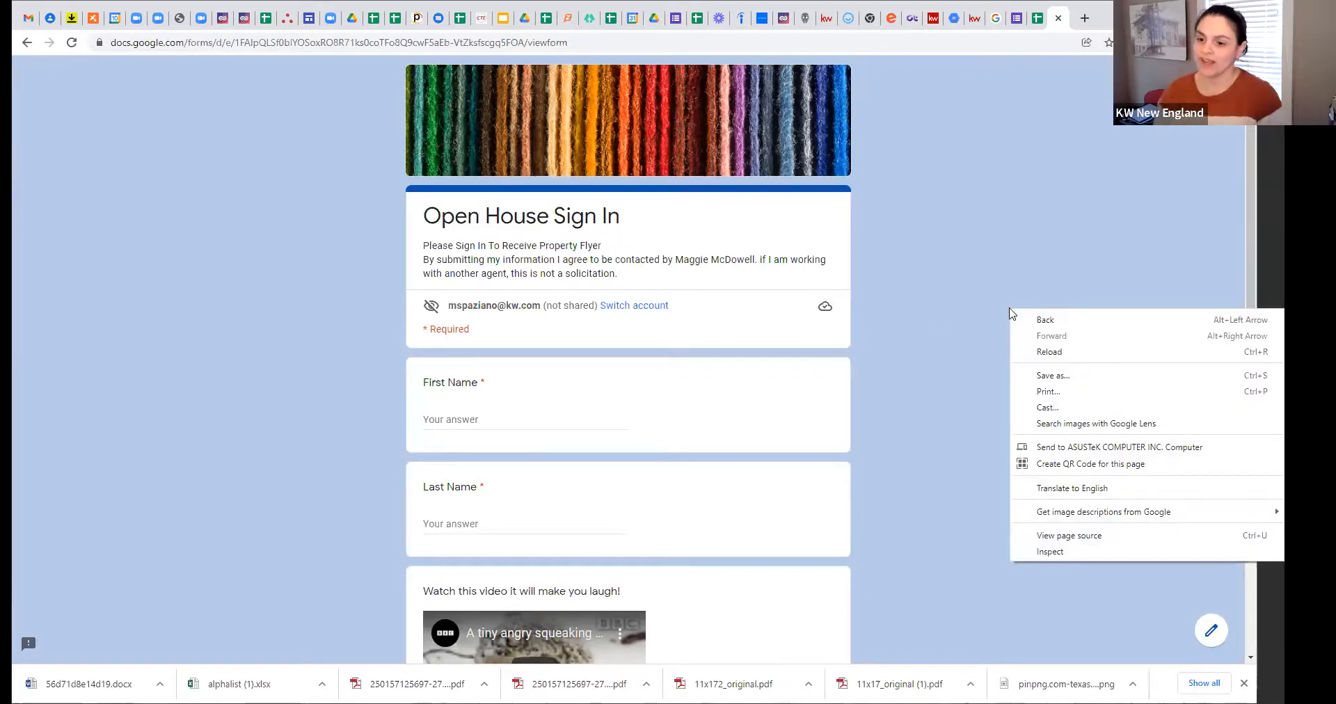
# Step: Create a QR code for the live form page, then go back to the form editor's Send form dialog
pyautogui.click(1131, 470)
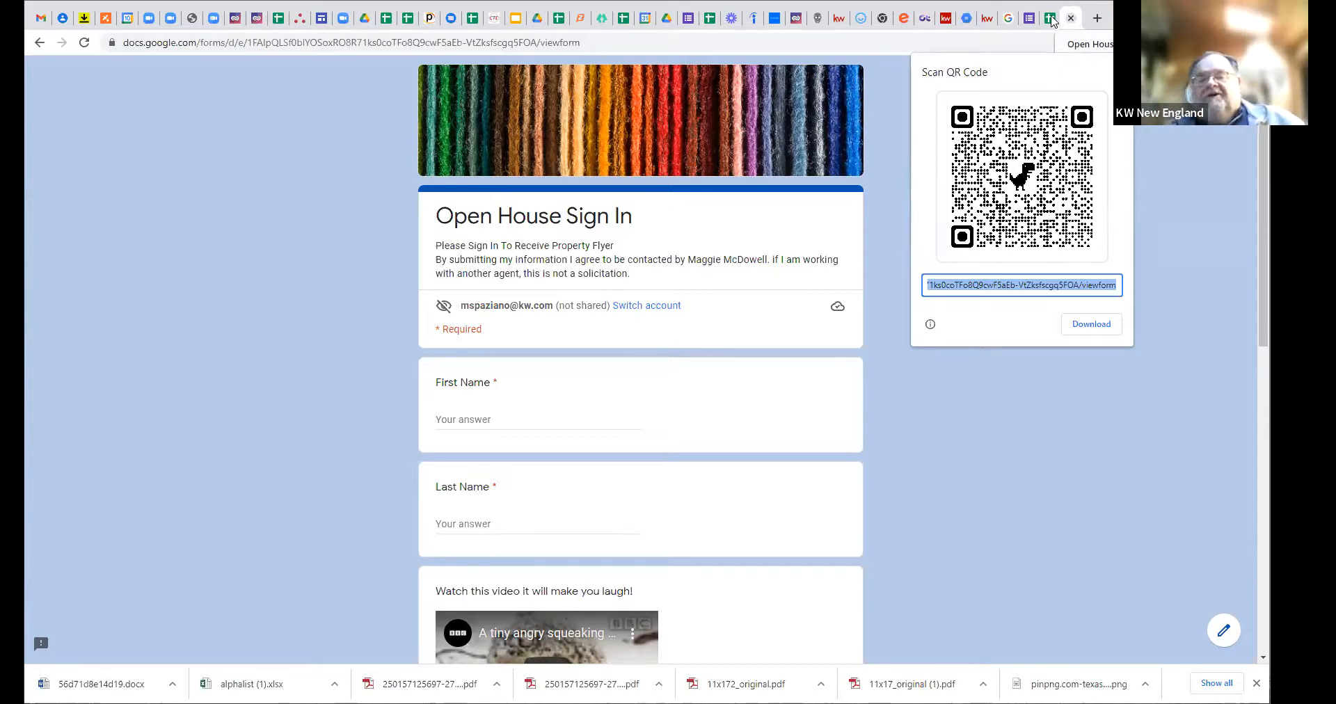
pyautogui.click(1052, 23)
pyautogui.click(1026, 25)
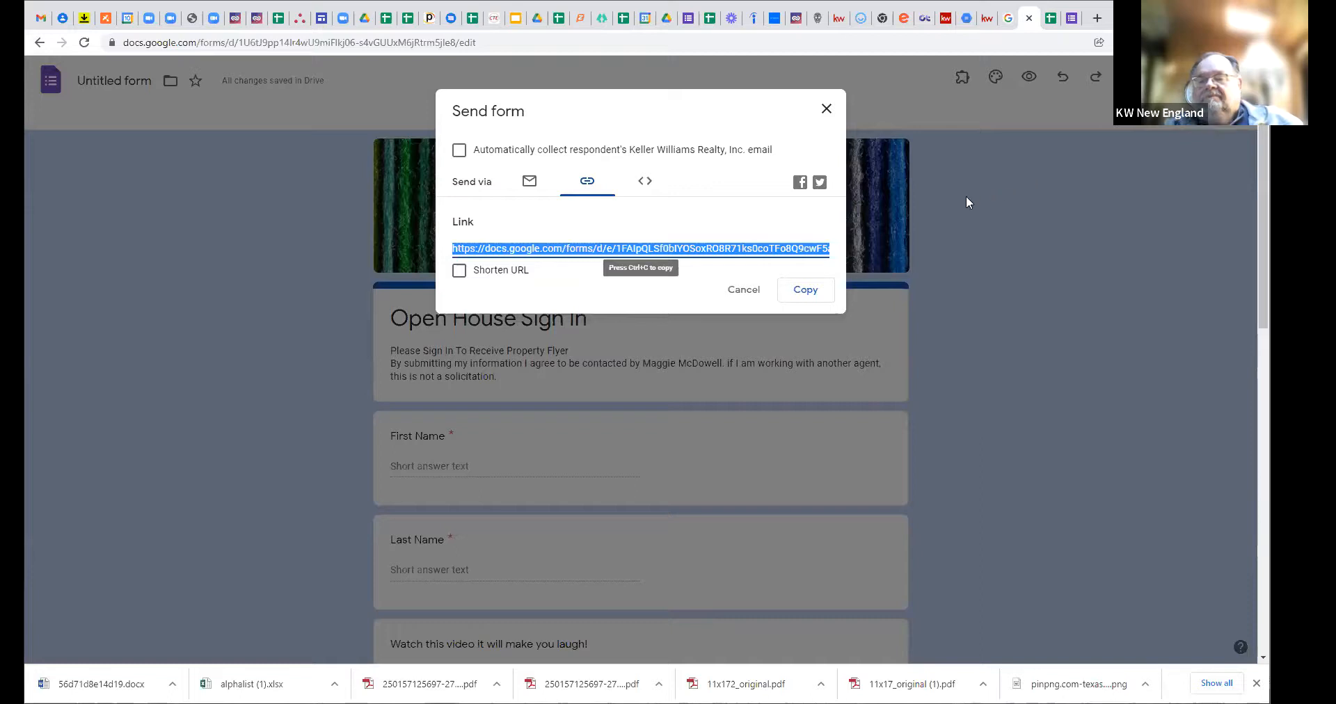
# Step: Toggle Shorten URL on and off twice to compare the forms.gle and full viewform links, leaving it unchecked
pyautogui.click(459, 272)
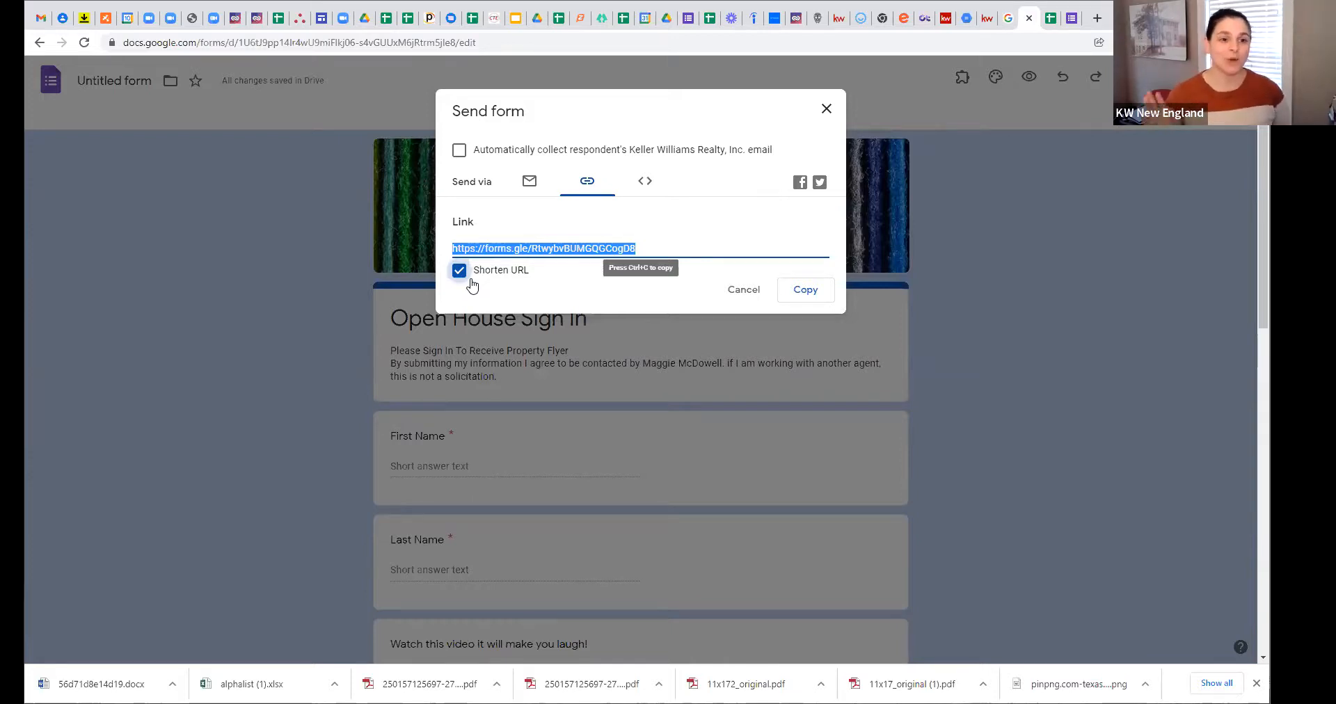
pyautogui.click(458, 272)
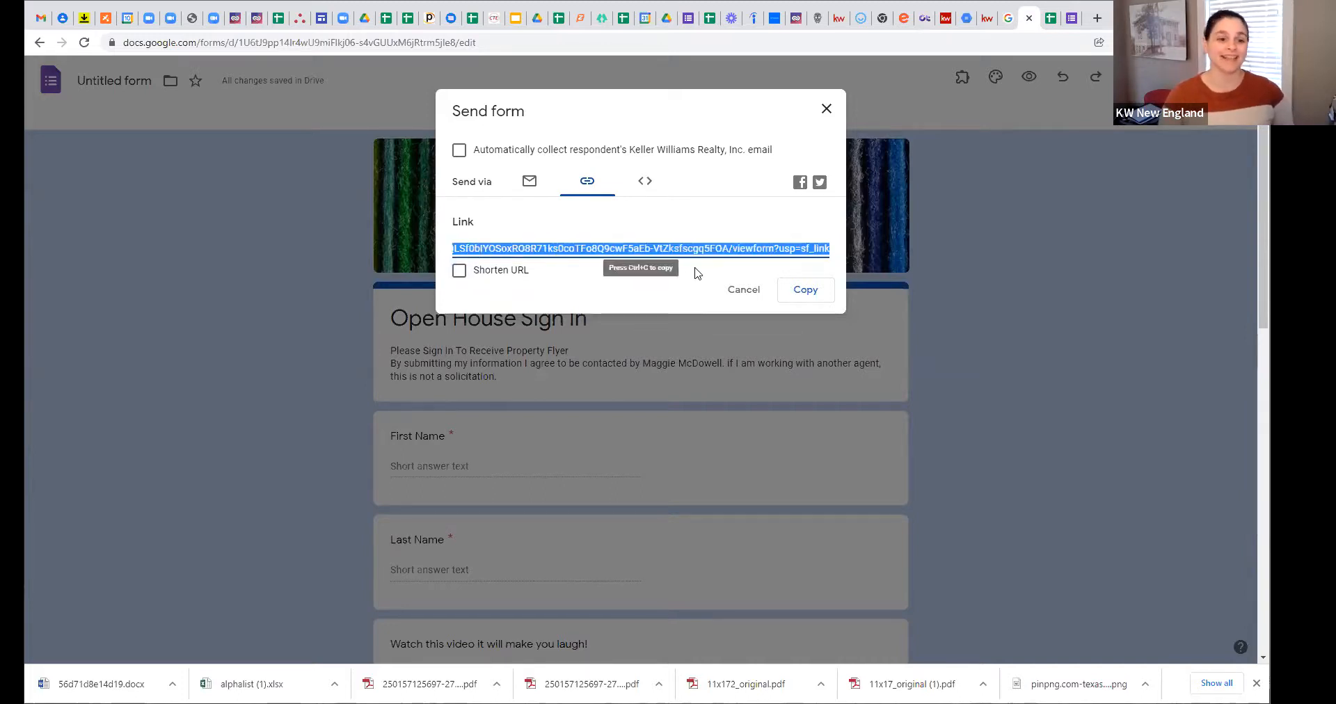
pyautogui.click(459, 271)
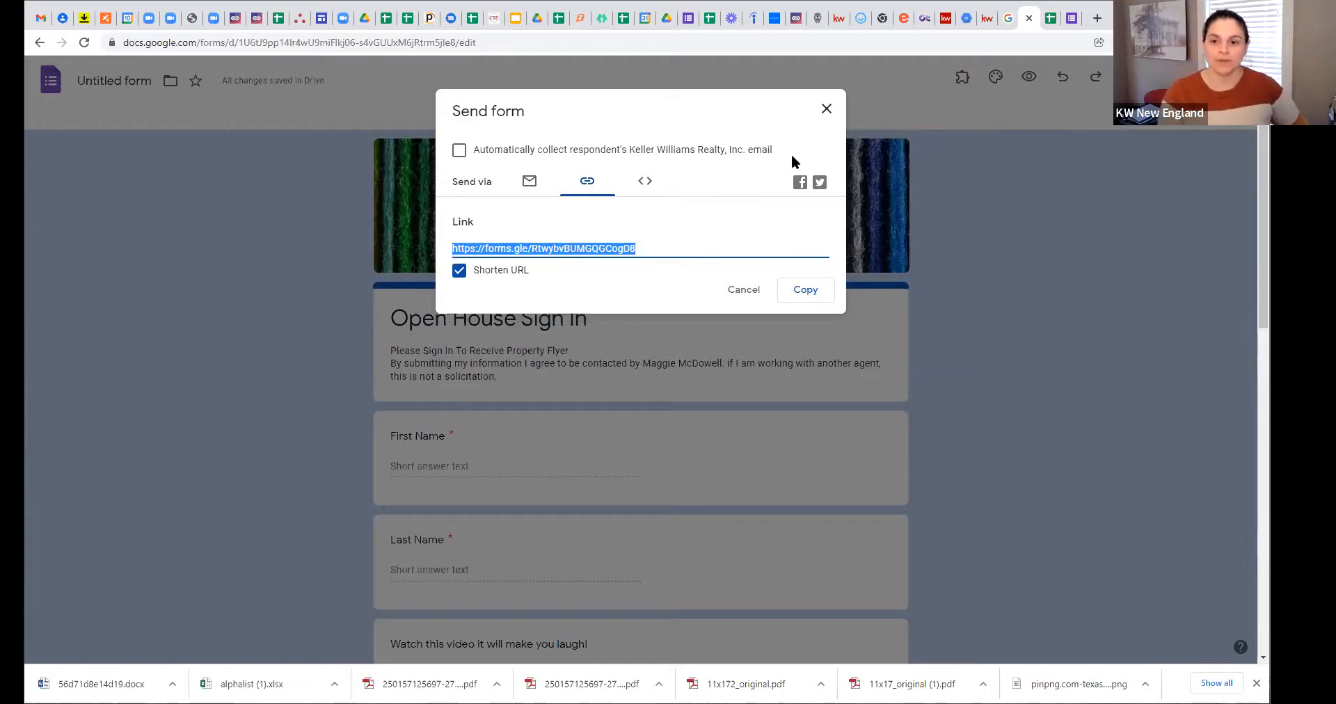
pyautogui.click(460, 270)
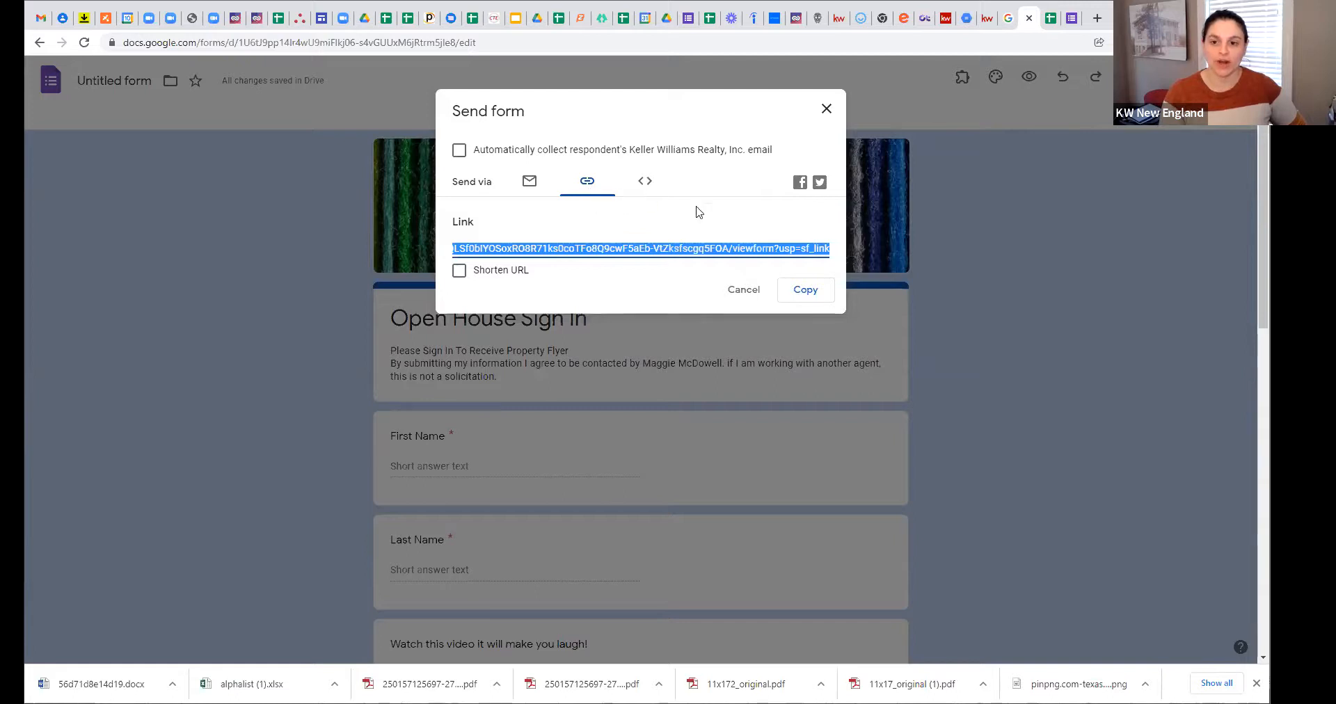
pyautogui.click(1073, 18)
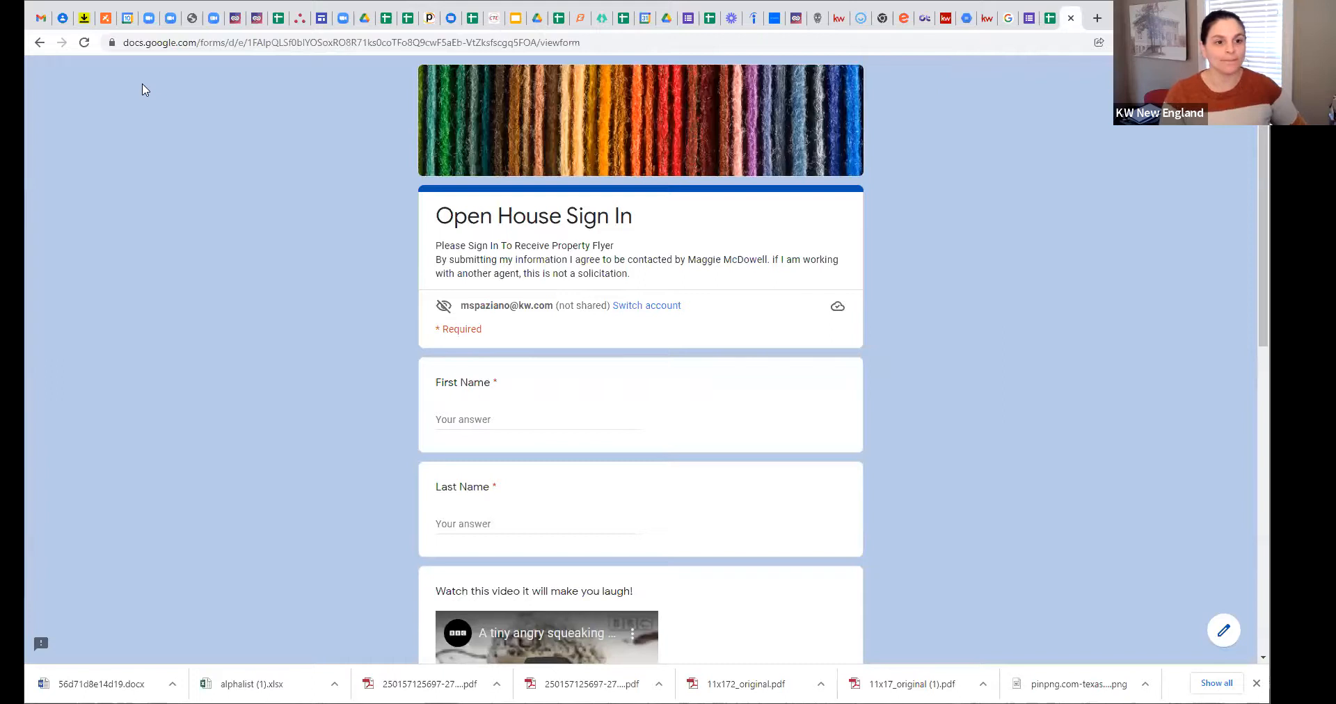
# Step: Generate a QR code for the live Open House Sign In form page and close the pop-up
pyautogui.rightClick(244, 253)
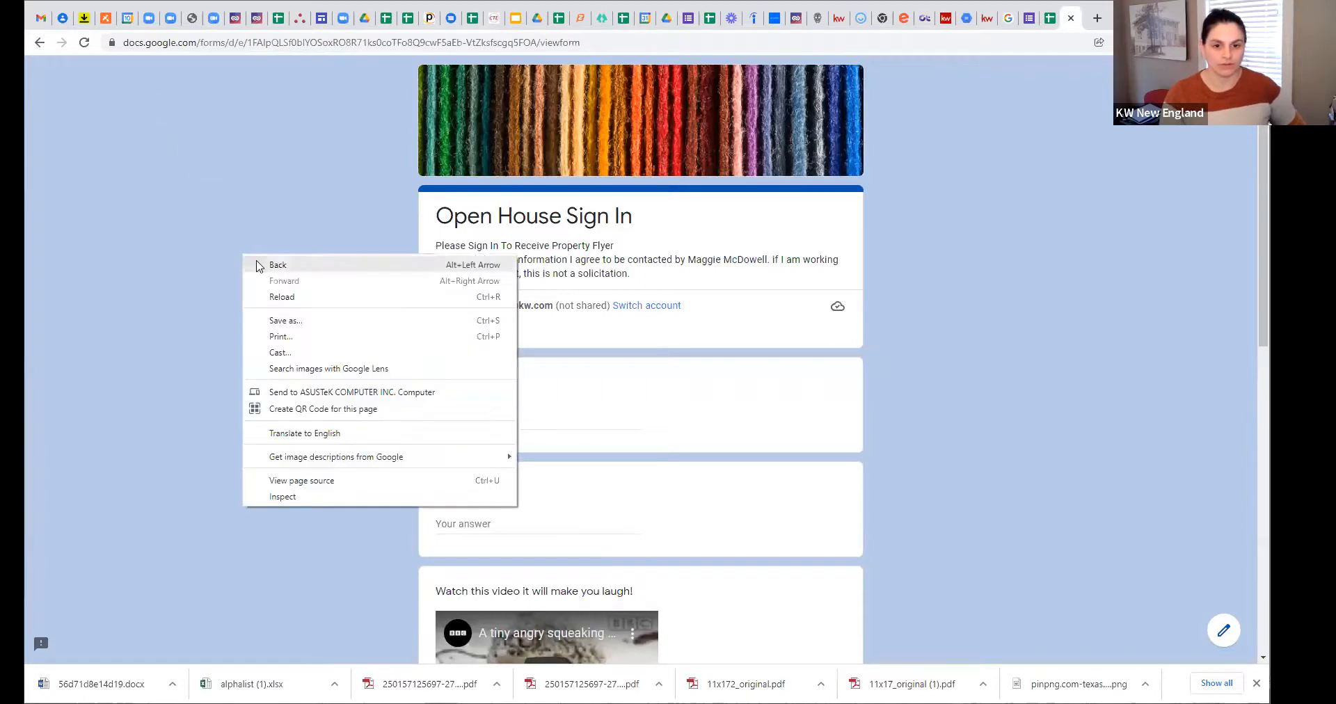
pyautogui.rightClick(189, 128)
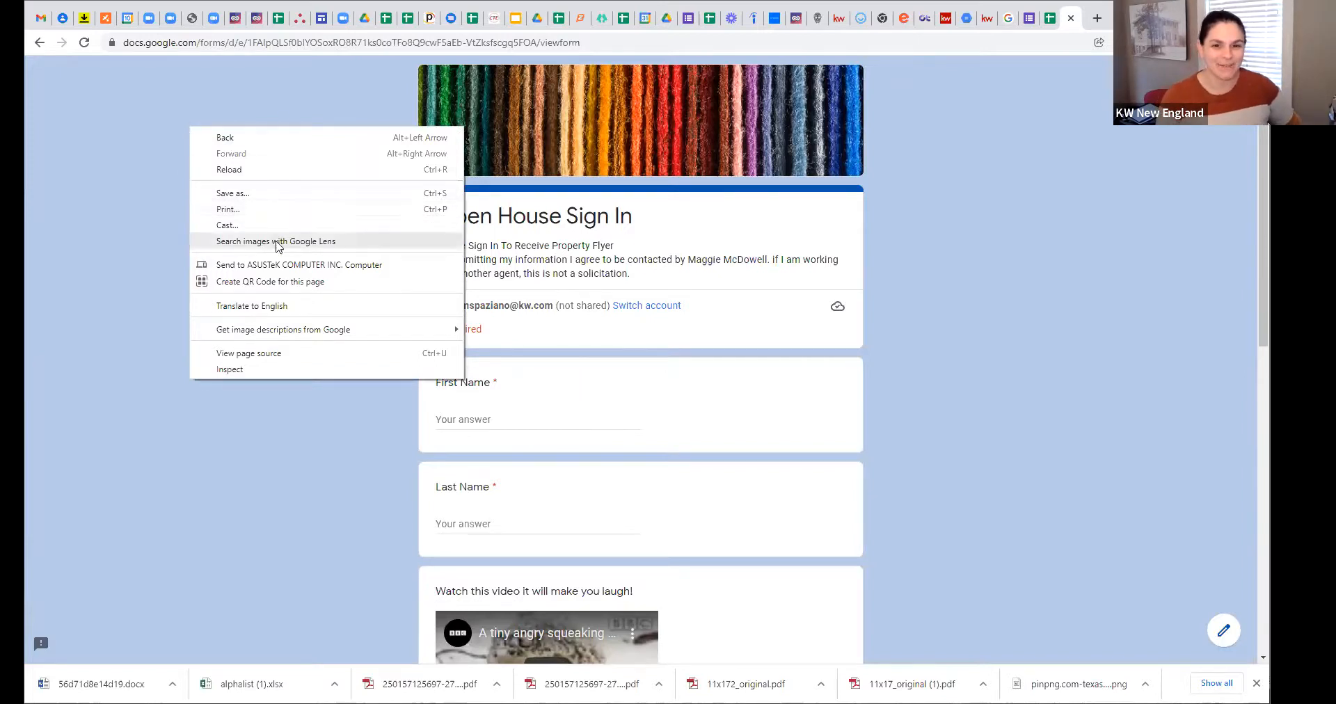
pyautogui.click(268, 283)
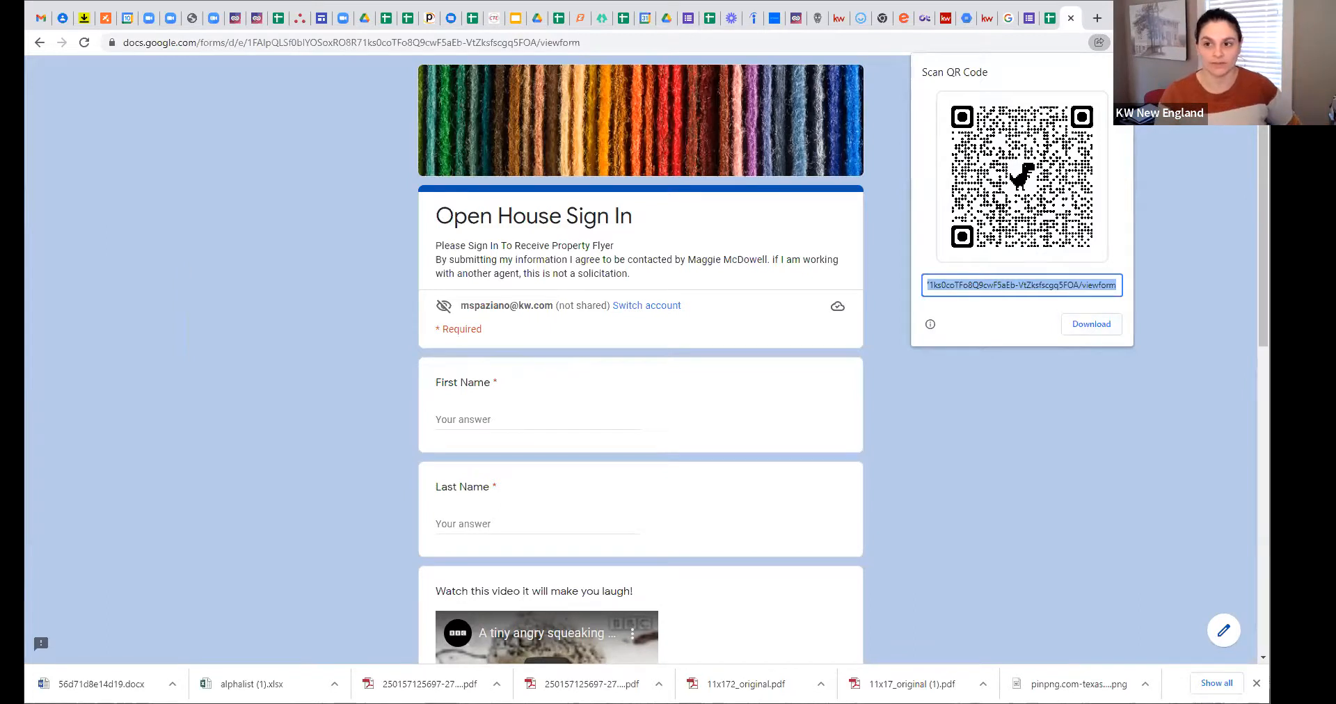
pyautogui.click(1098, 42)
# Step: Return to the form editor and show the 640 × 1511 px embed HTML iframe code
pyautogui.click(1049, 20)
pyautogui.click(1031, 21)
pyautogui.click(645, 182)
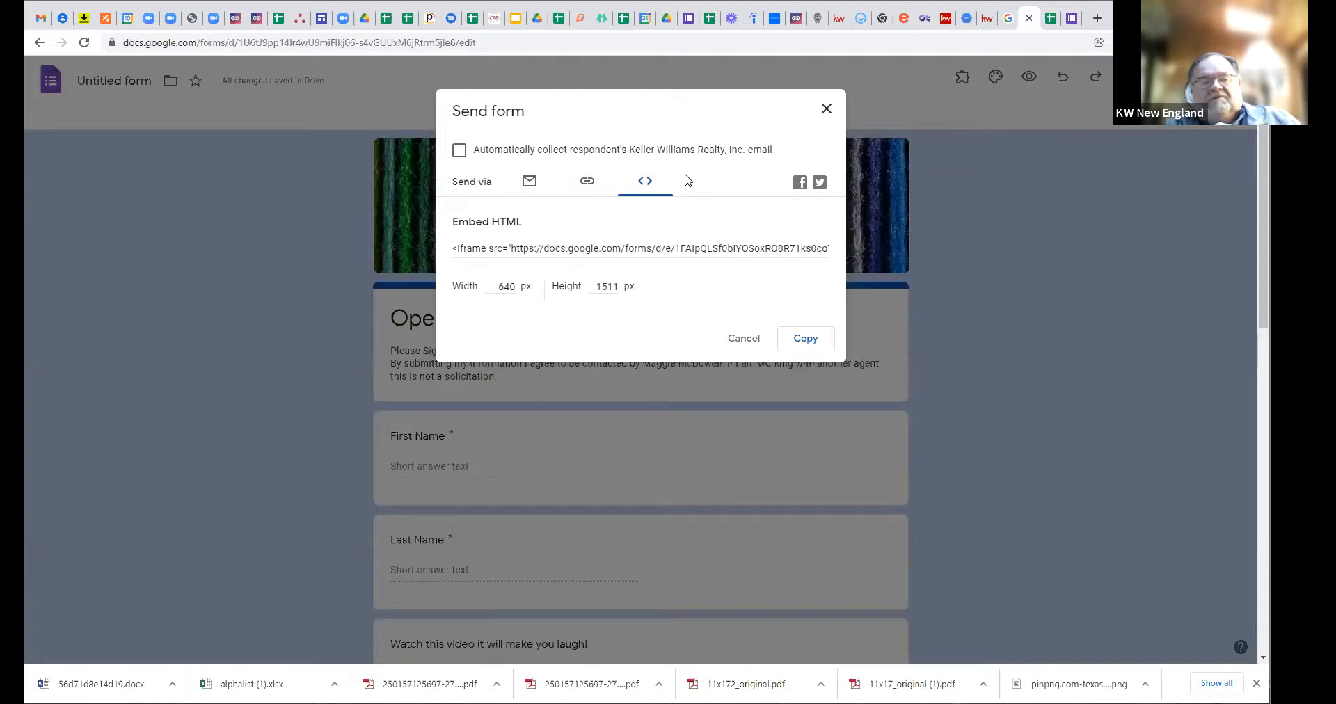
# Step: Close the Send form dialog, look over the Responses and Settings tabs, then reopen Send form
pyautogui.moveTo(640, 107); pyautogui.dragTo(747, 195)
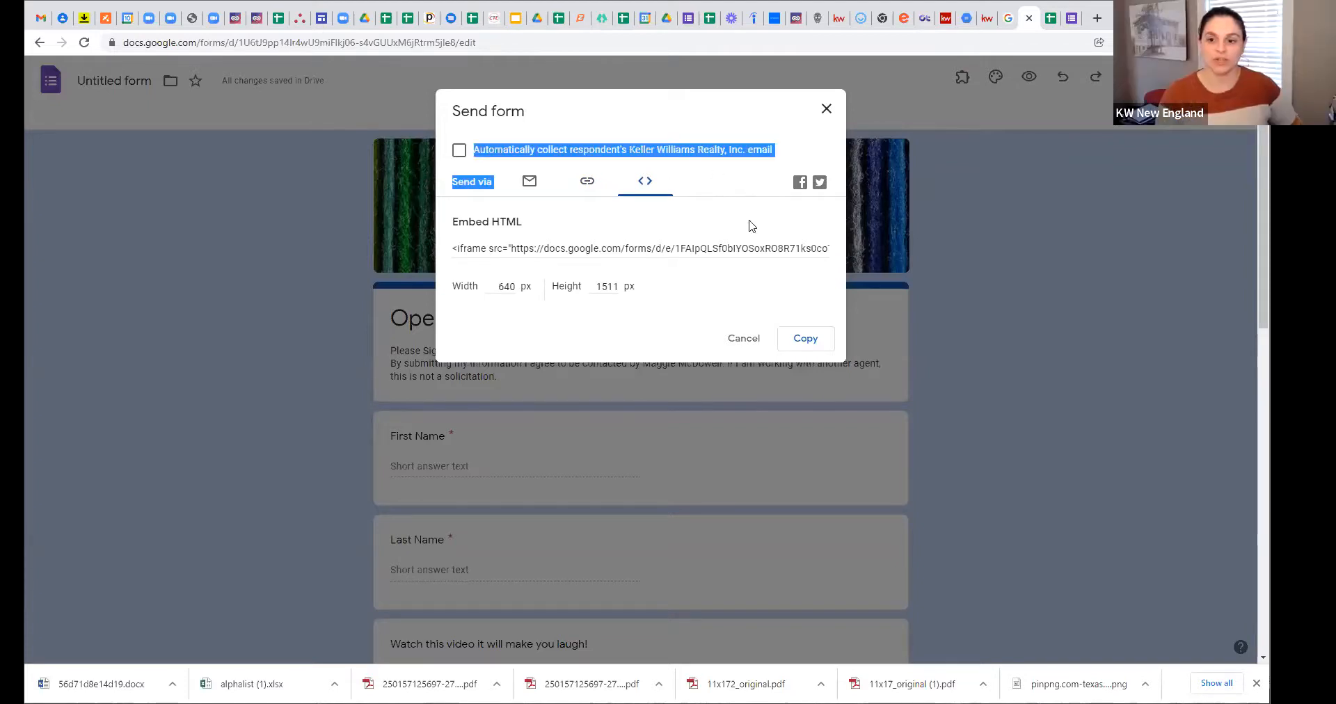
pyautogui.click(749, 342)
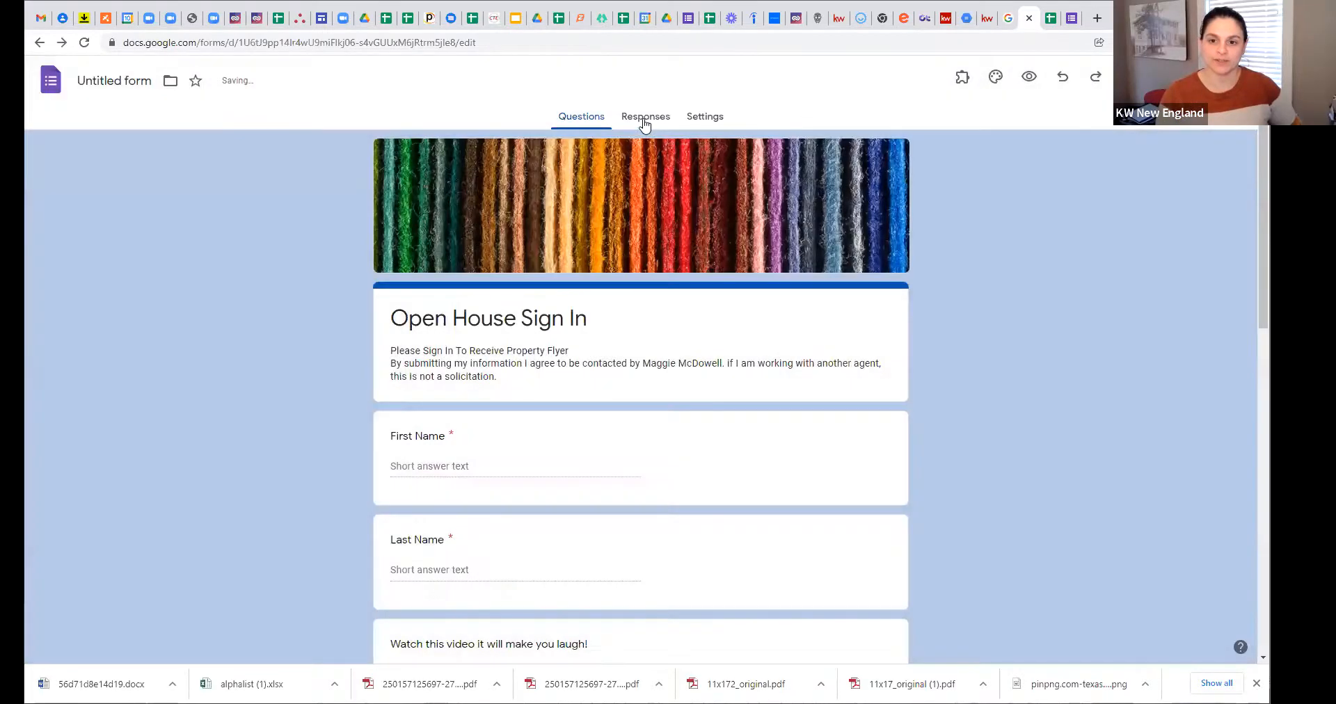
pyautogui.click(642, 124)
pyautogui.click(711, 118)
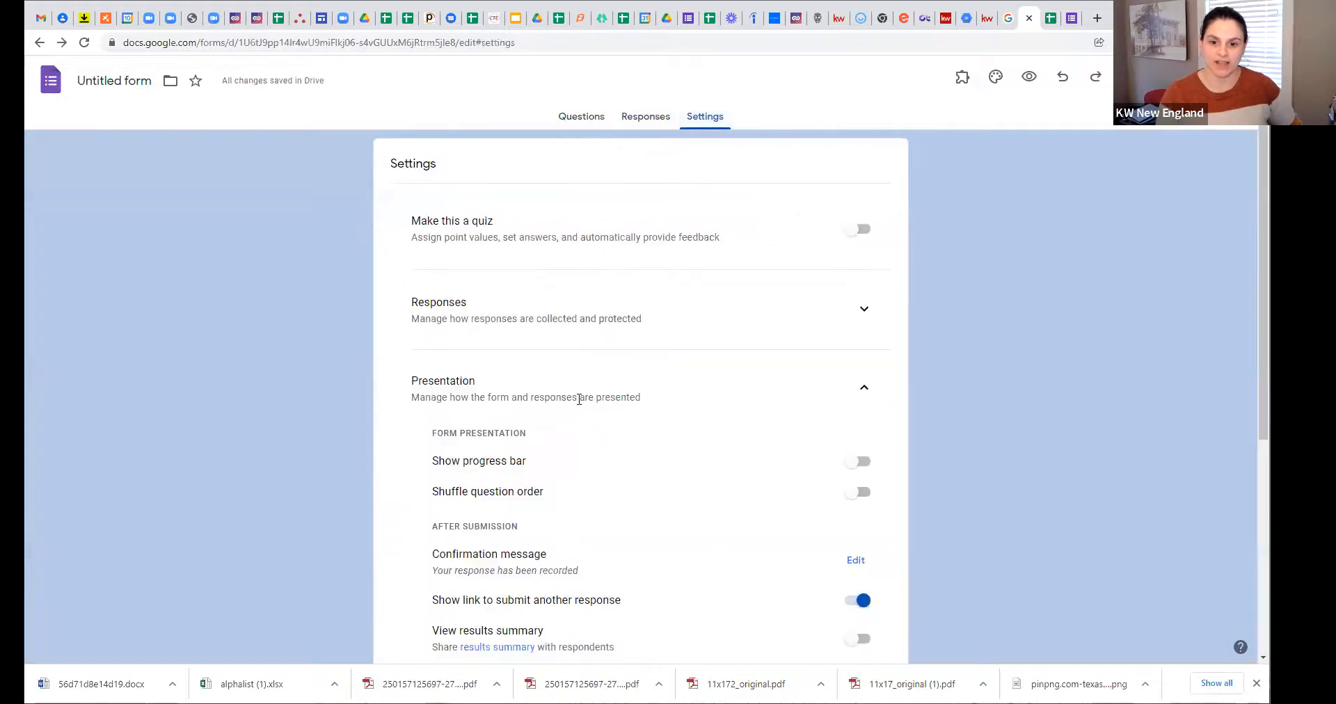
pyautogui.scroll(-2, 501, 285)
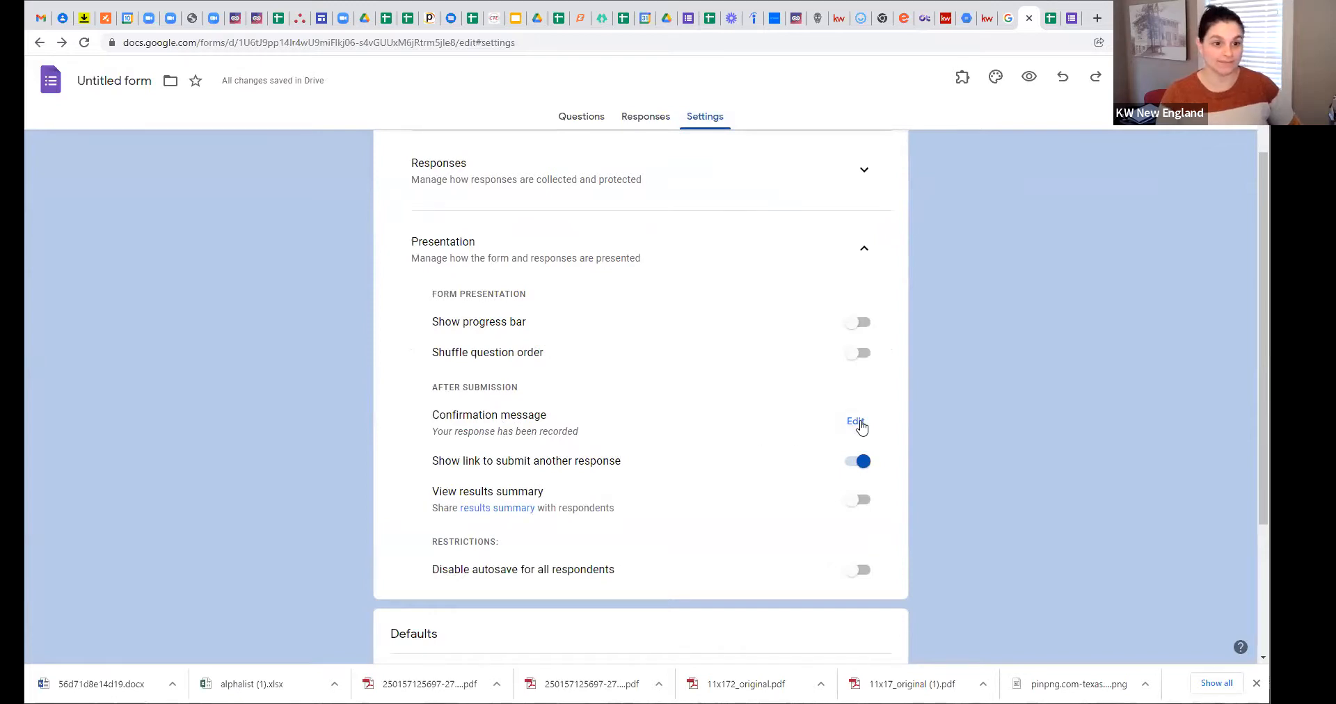
pyautogui.scroll(2, 803, 230)
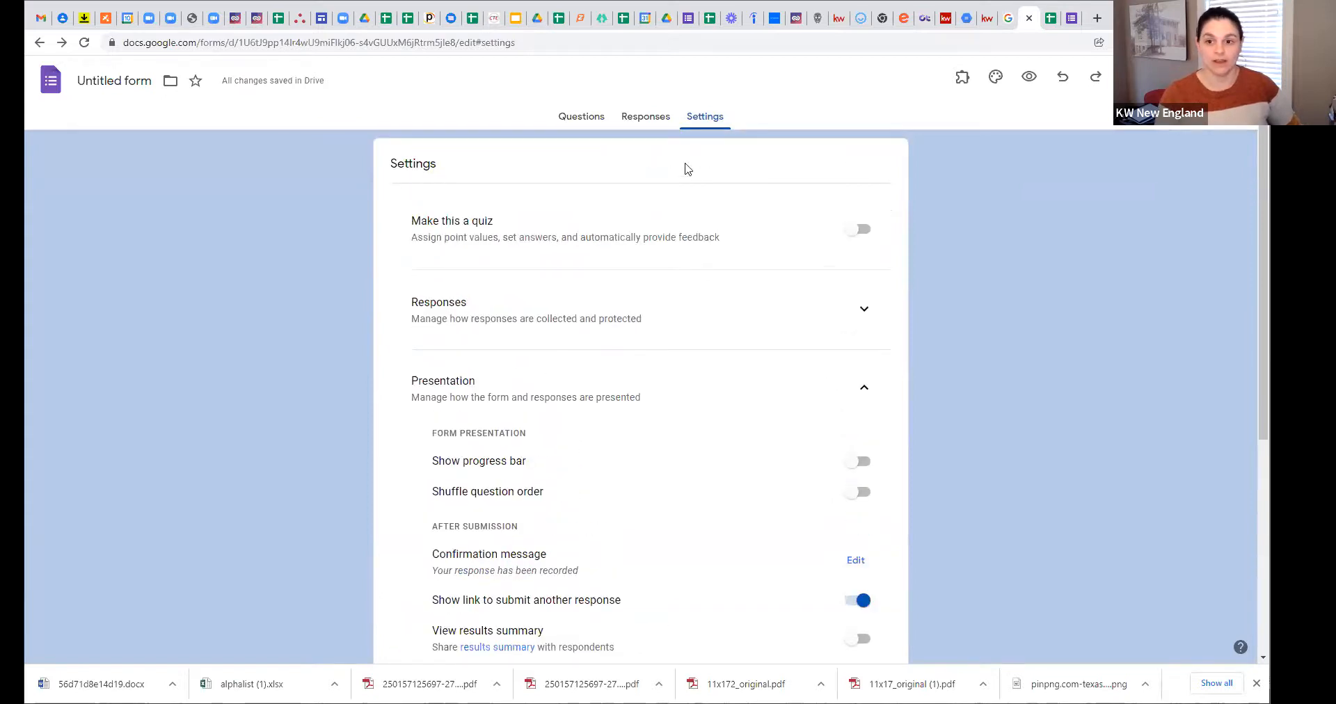
pyautogui.click(1155, 77)
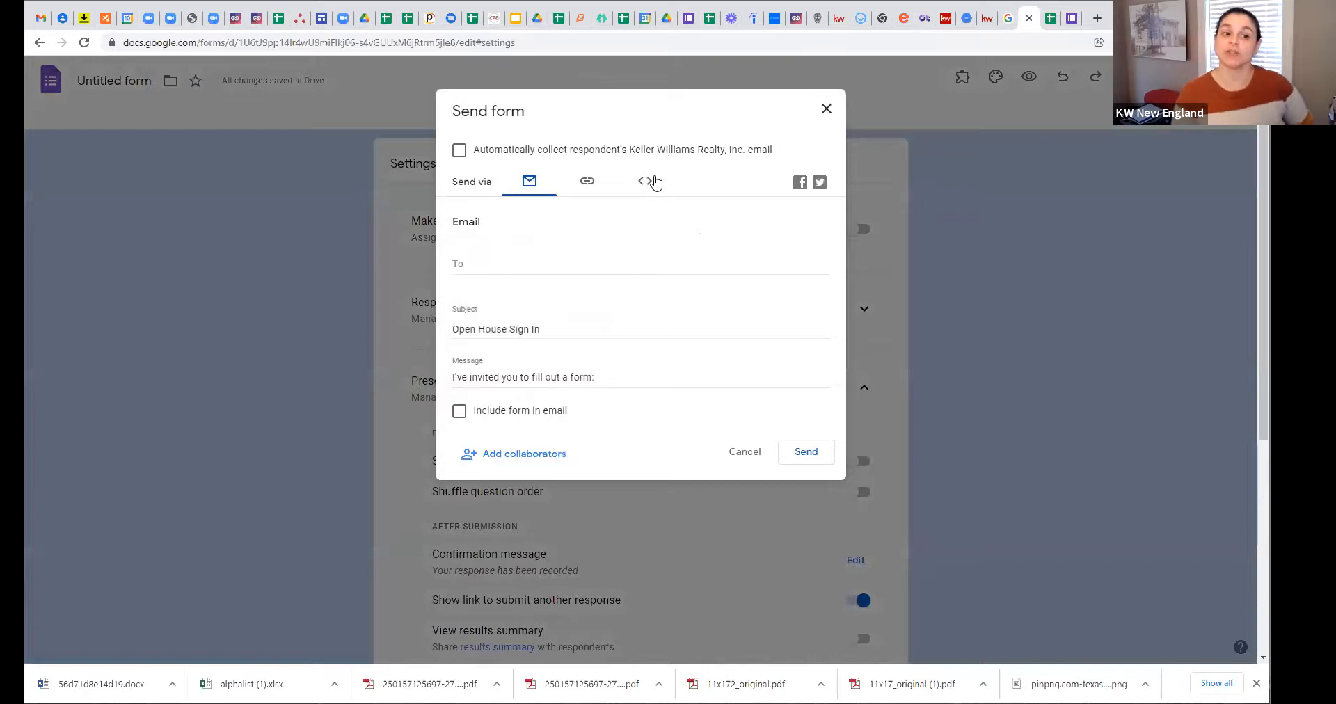
# Step: Switch the Send form dialog to the Embed HTML tab showing the 640 × 1511 px iframe code
pyautogui.click(654, 182)
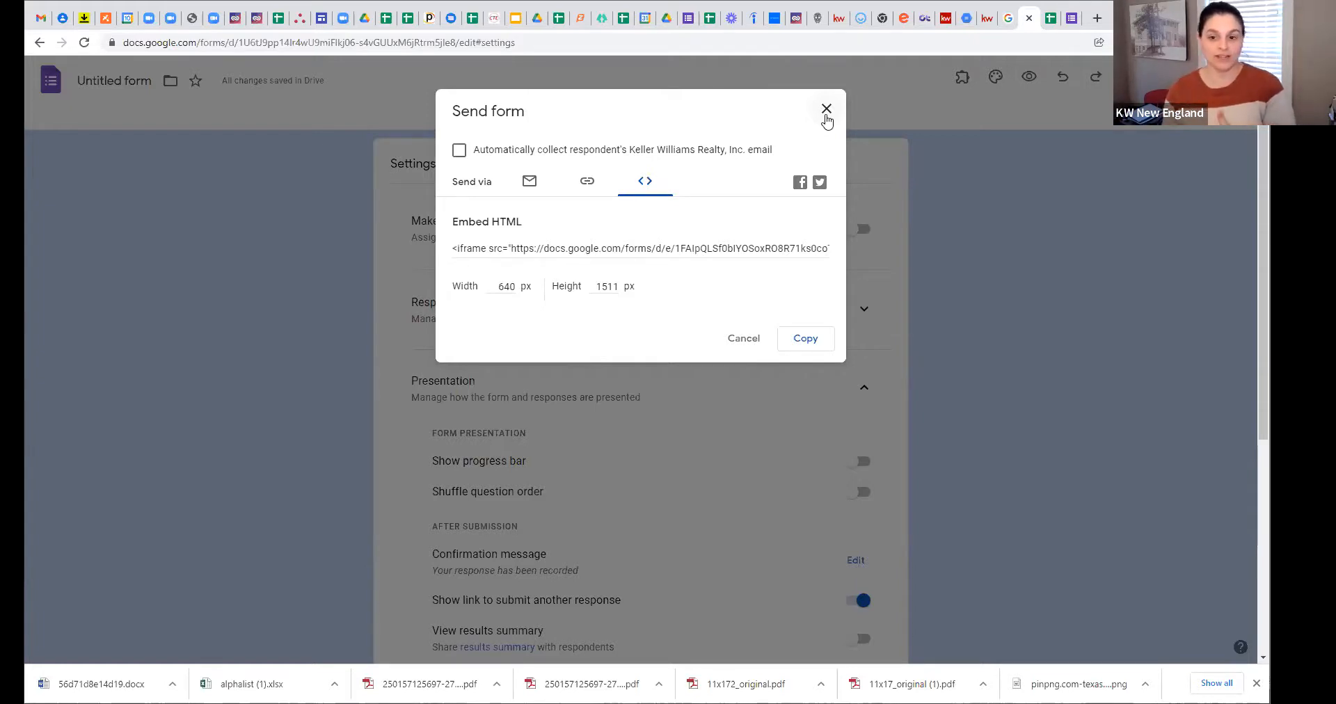
# Step: Close the Send form dialog and return to the Questions tab of the Open House Sign In form
pyautogui.click(826, 110)
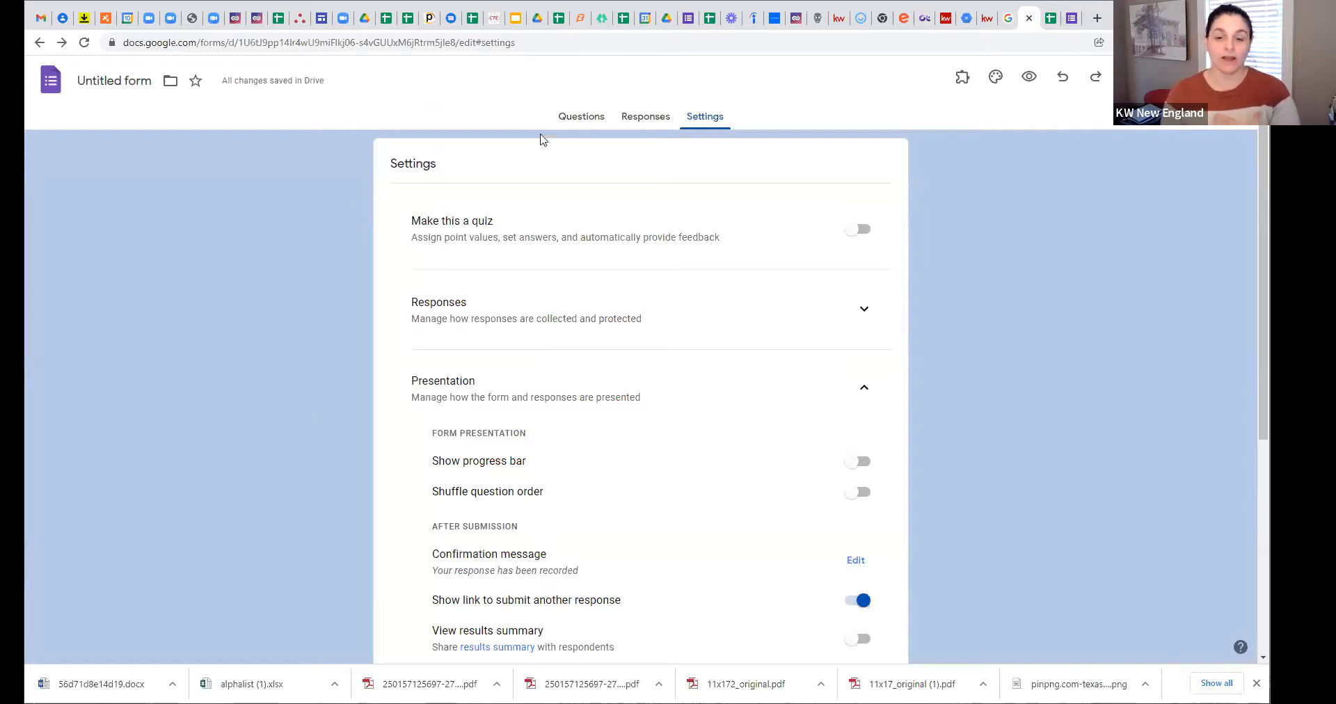
pyautogui.click(565, 121)
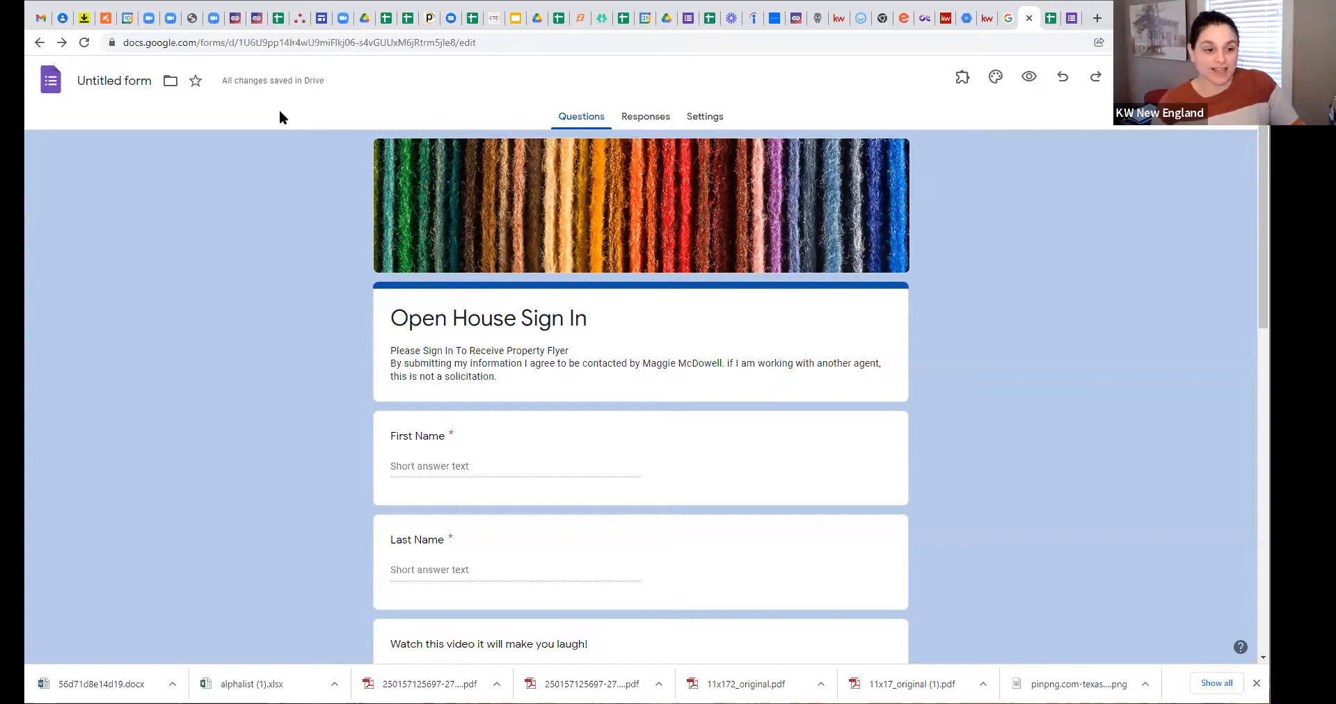
pyautogui.click(704, 117)
pyautogui.scroll(-2, 581, 418)
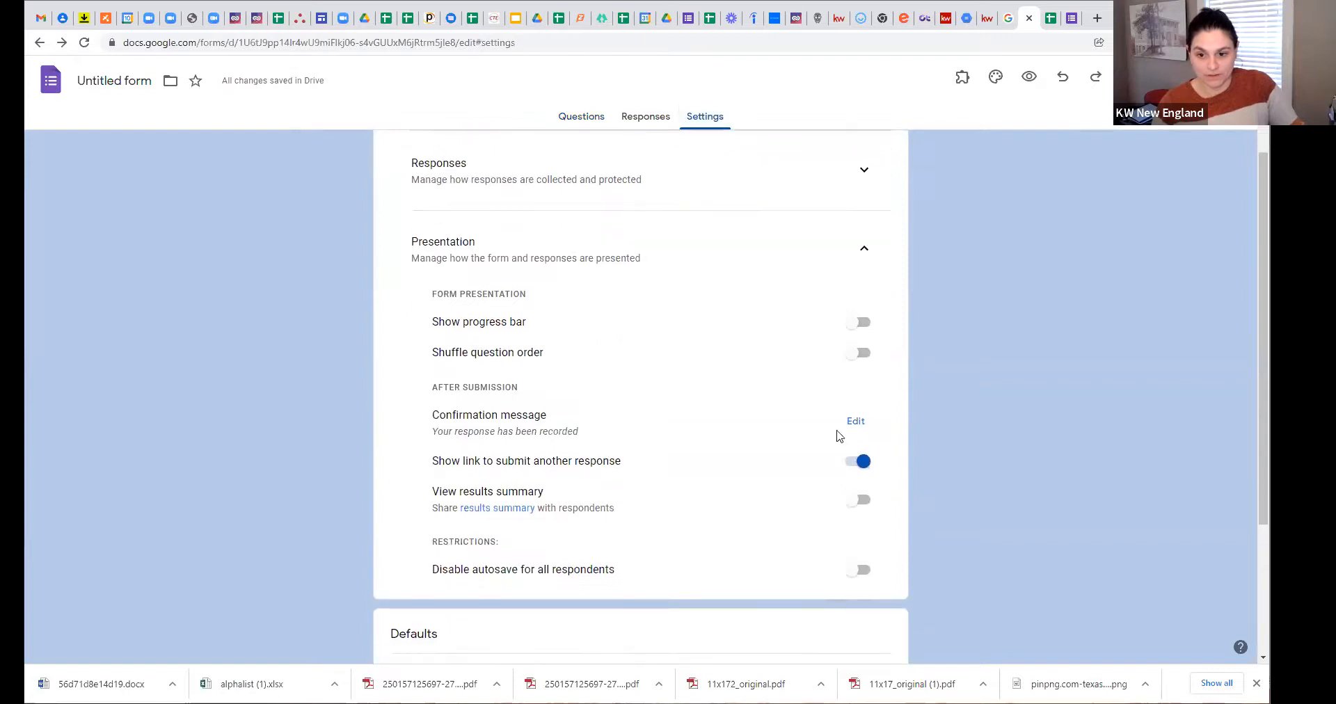
pyautogui.click(854, 422)
pyautogui.click(605, 425)
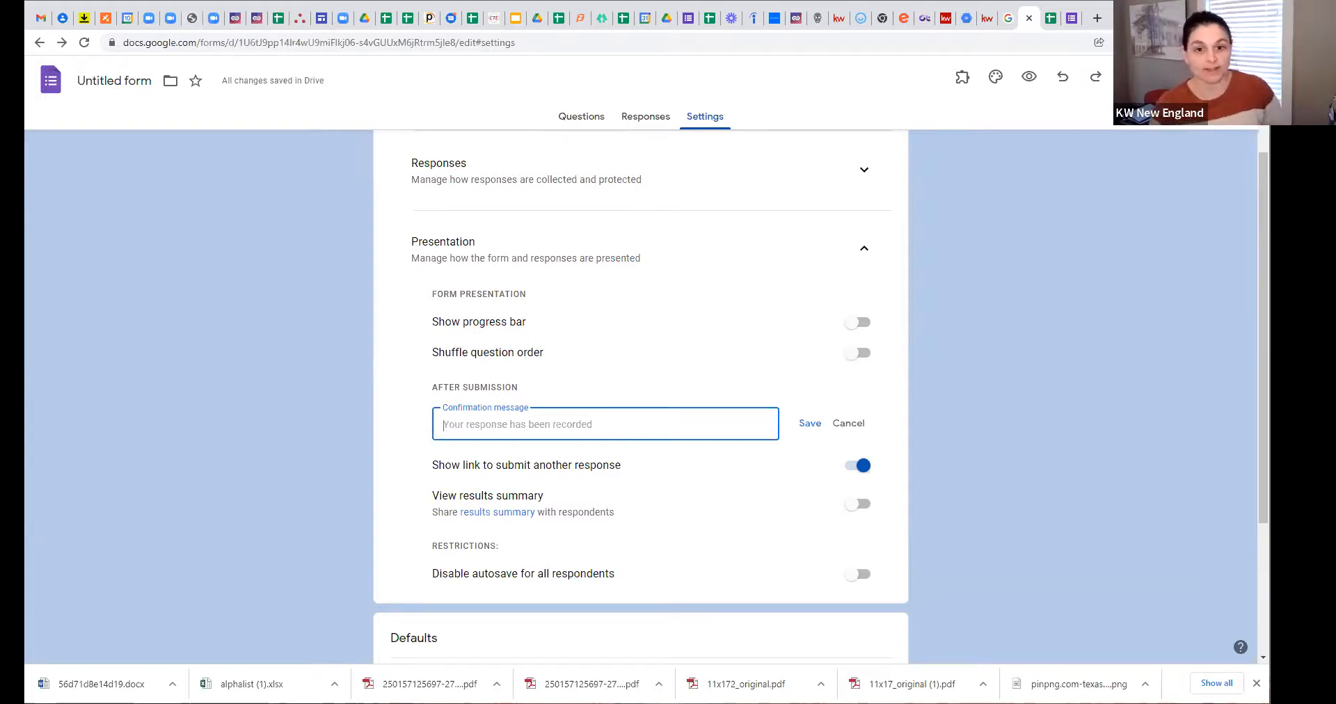
pyautogui.click(645, 120)
pyautogui.click(582, 121)
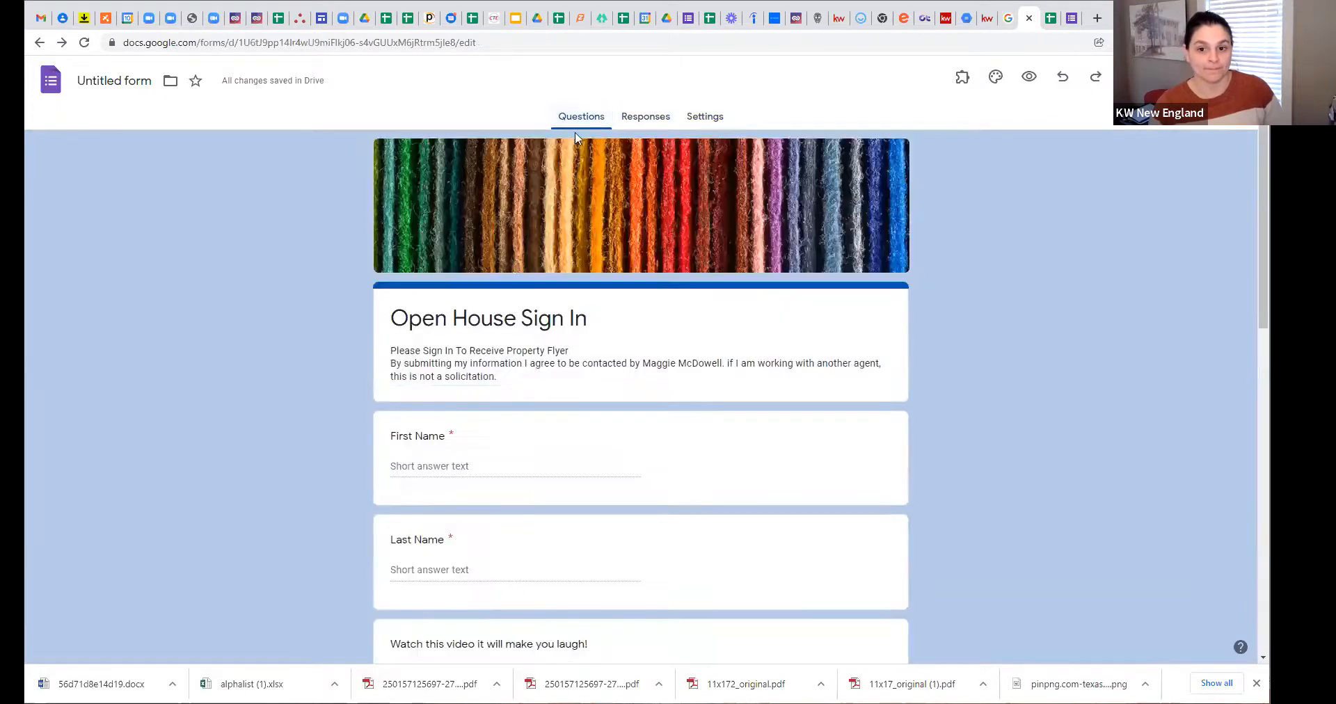
pyautogui.tripleClick(426, 351)
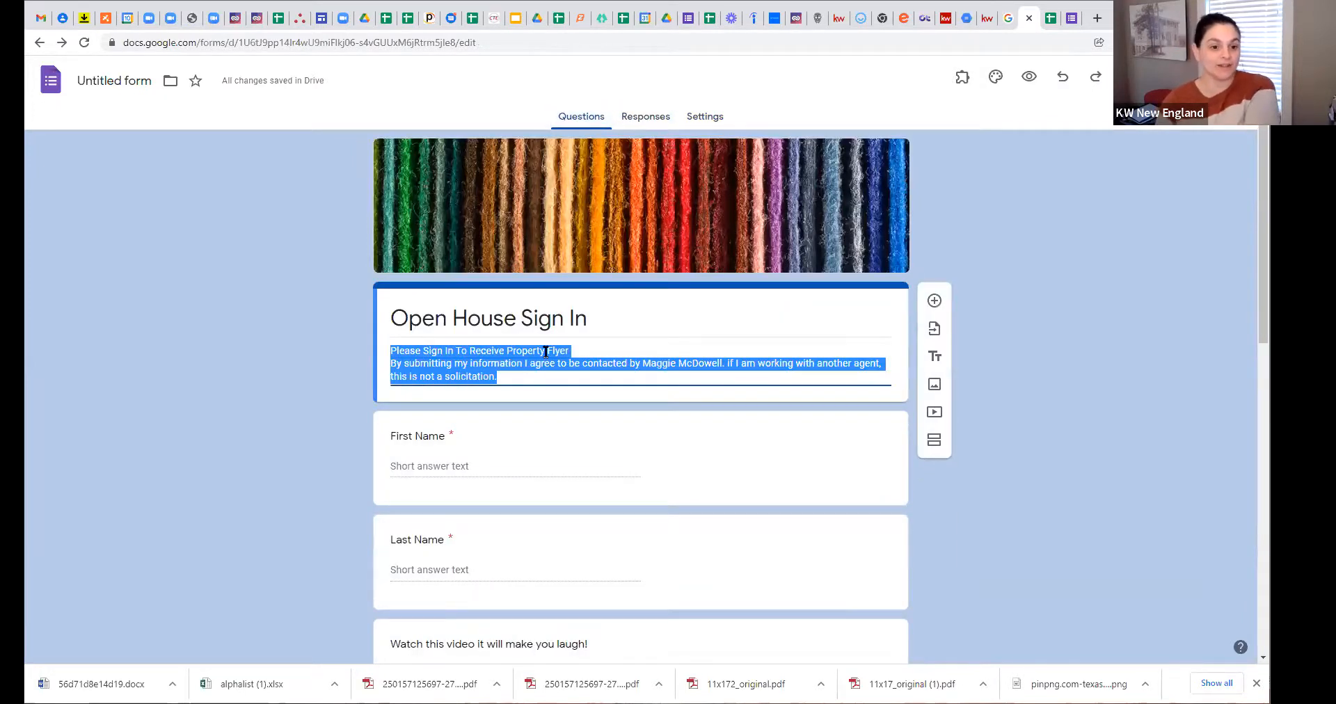
pyautogui.click(582, 373)
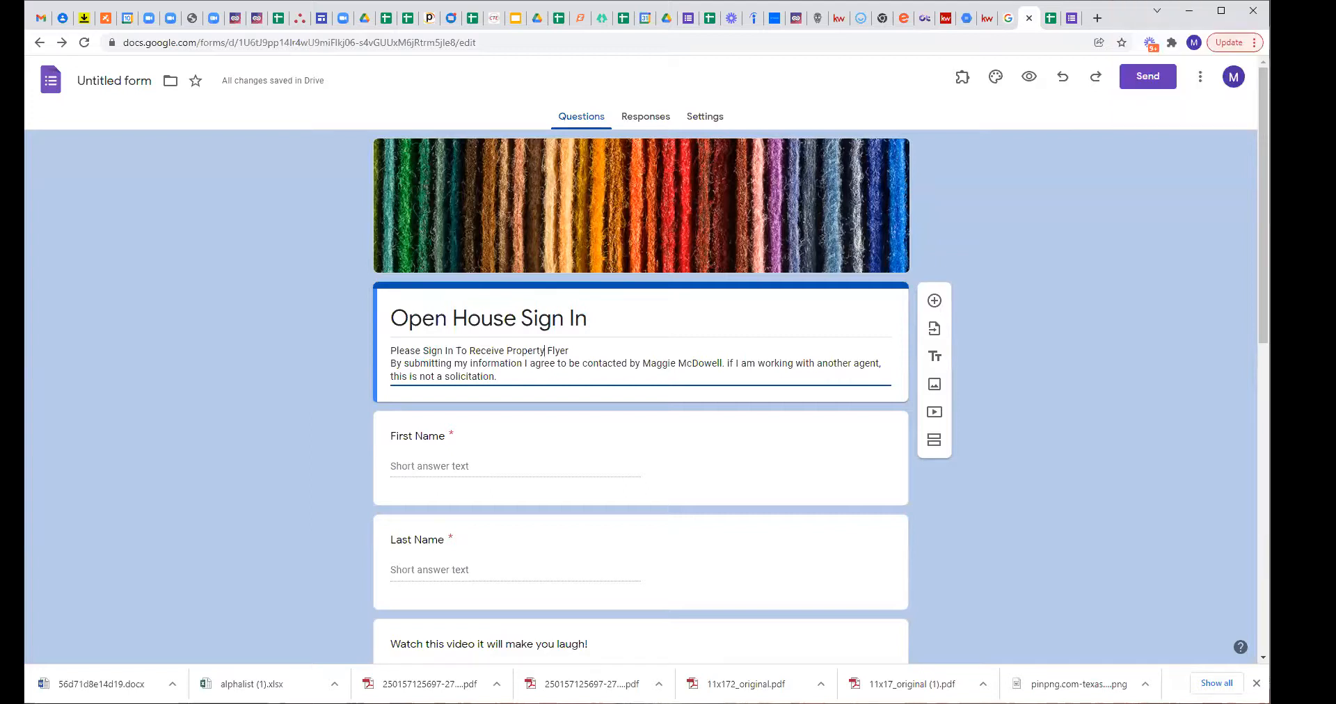
pyautogui.click(233, 434)
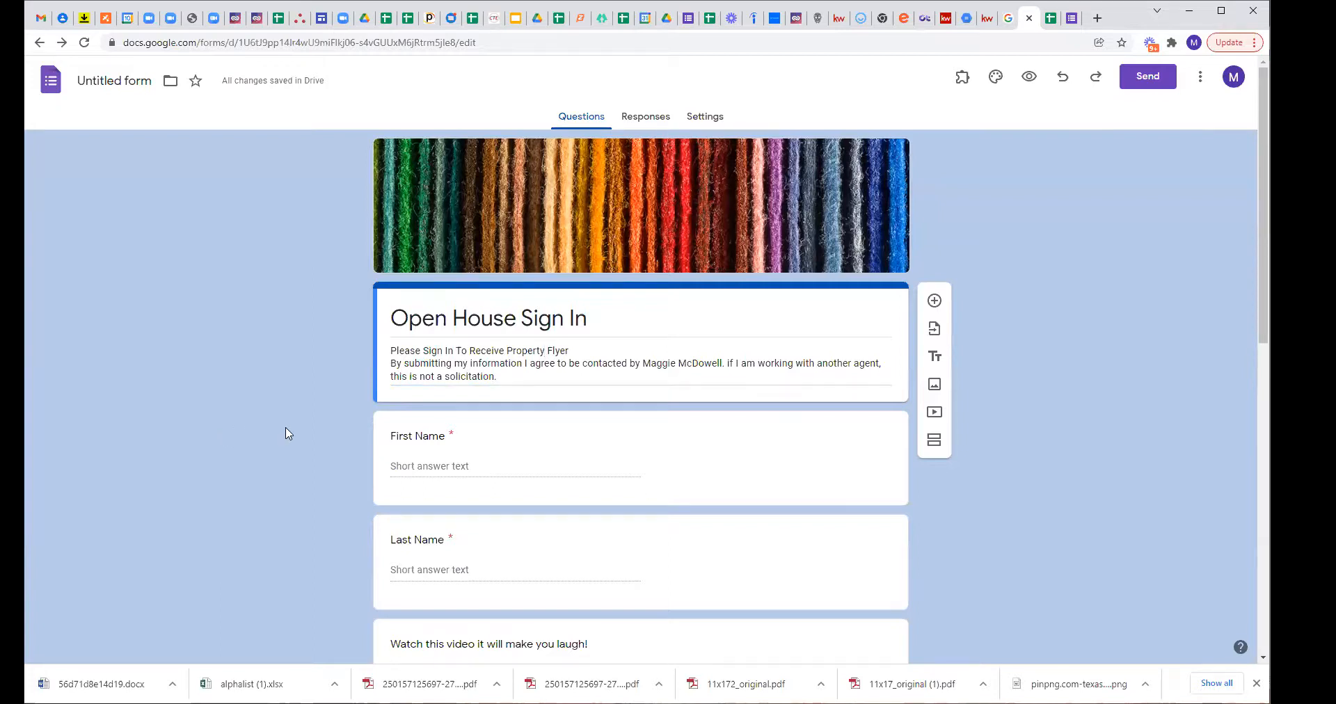